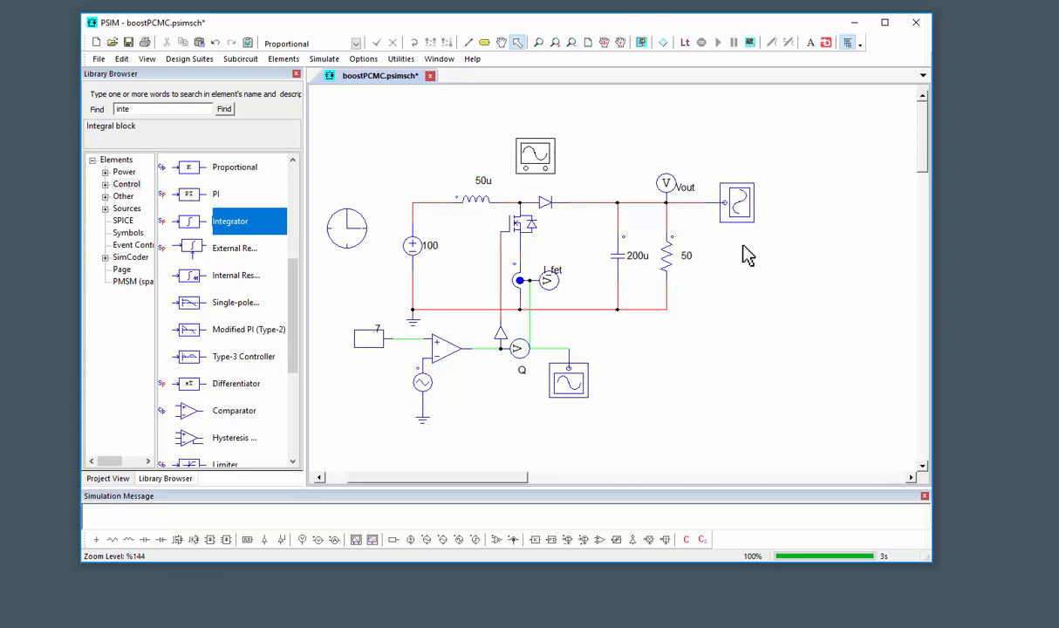
Step: Run the boost converter simulation, plot Vout in Simview and maximize the graph
left_click(641, 42)
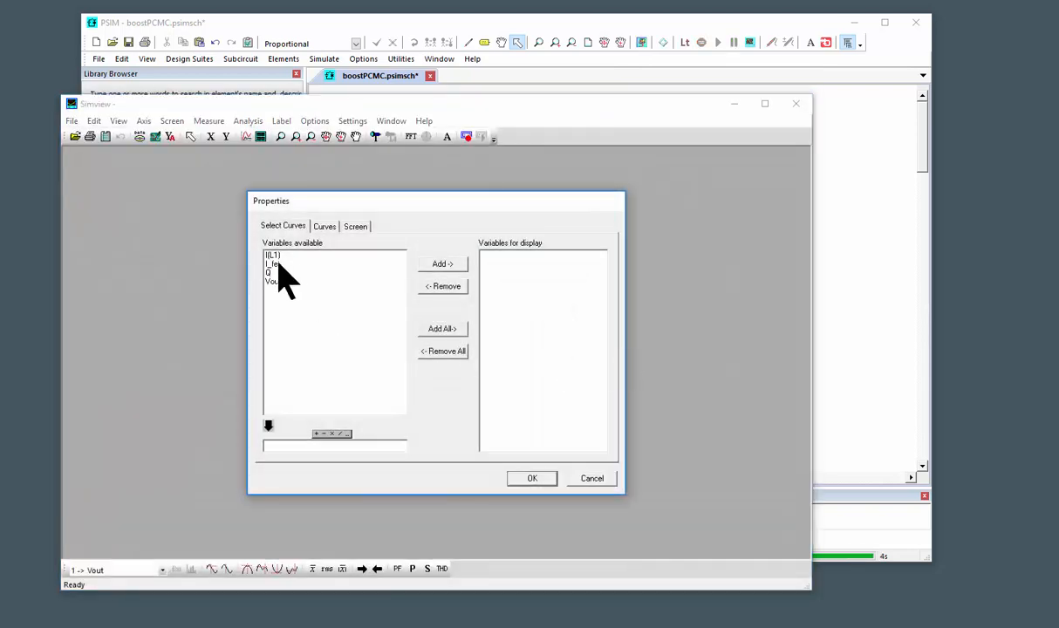
double_click(279, 281)
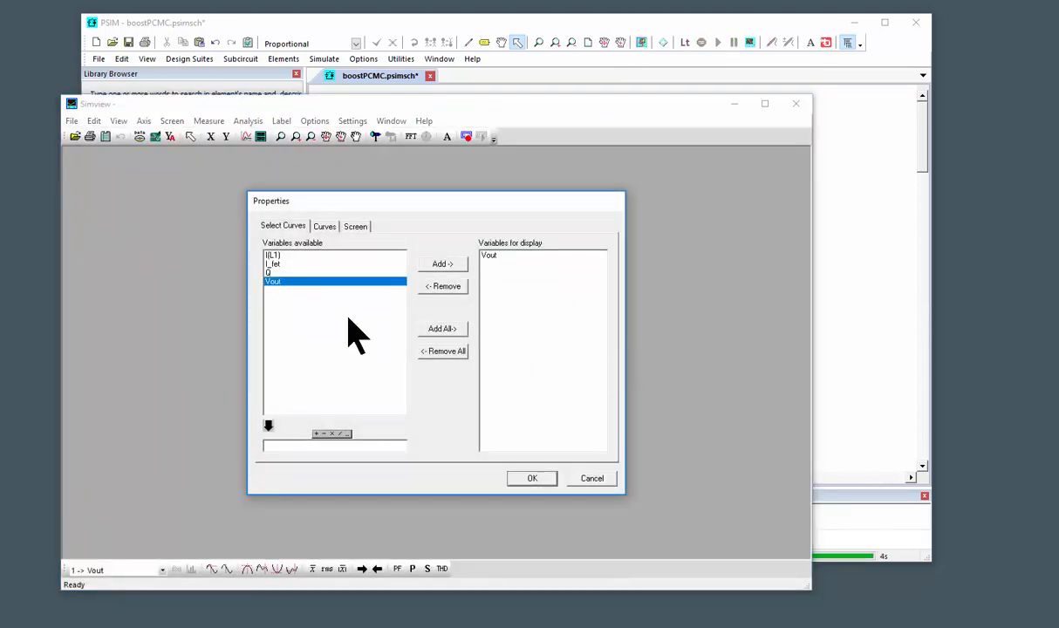
left_click(534, 480)
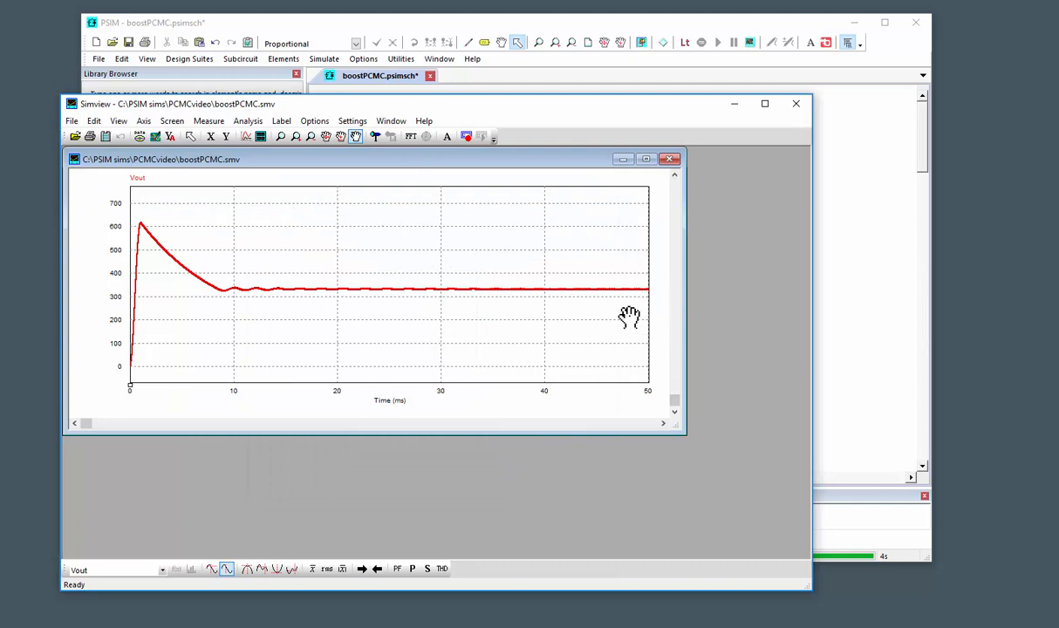
double_click(569, 162)
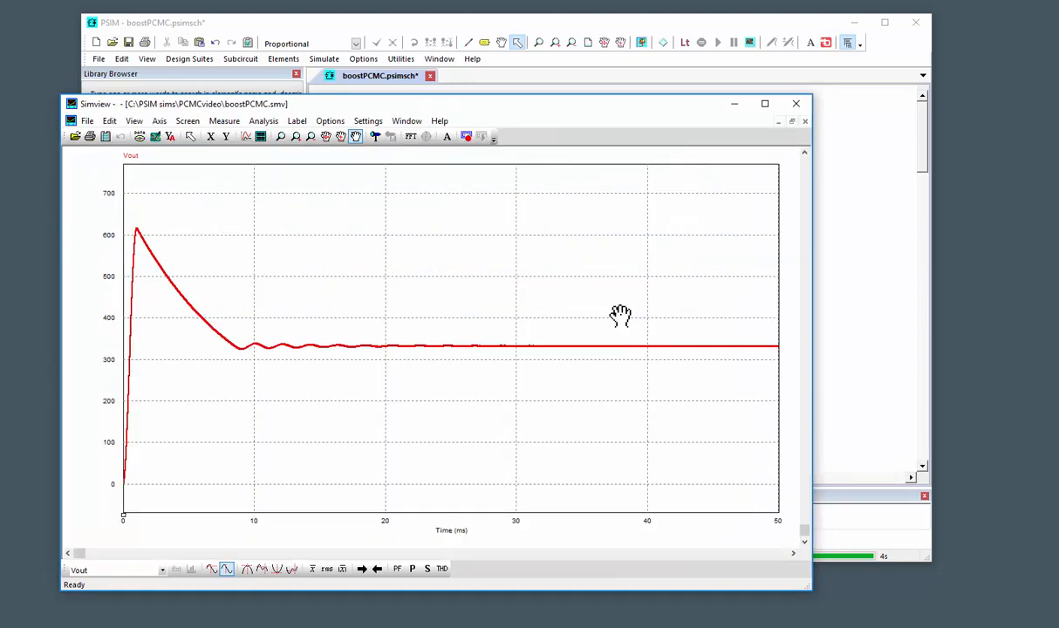
Step: Add two separate plots below Vout, one for I(L1) and one for Q
left_click(260, 137)
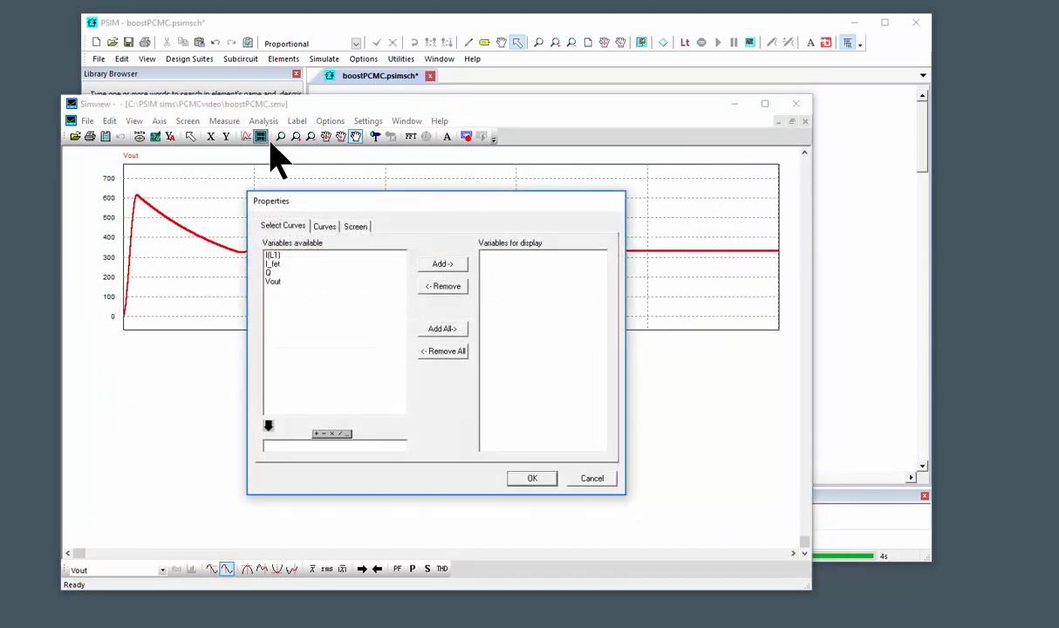
double_click(273, 255)
left_click(532, 478)
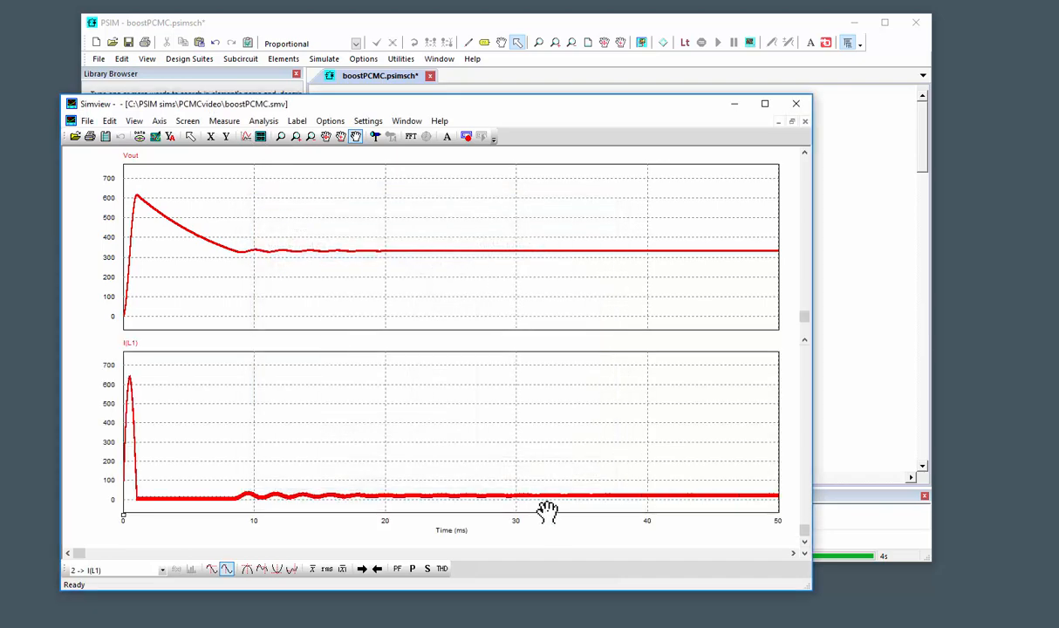
left_click(260, 137)
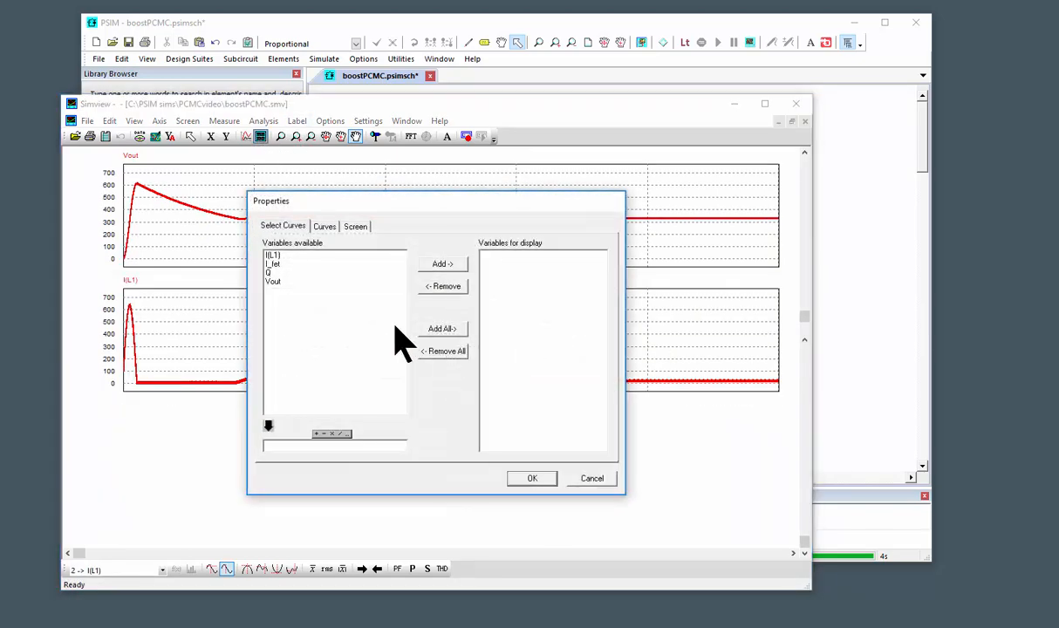
double_click(269, 272)
left_click(532, 478)
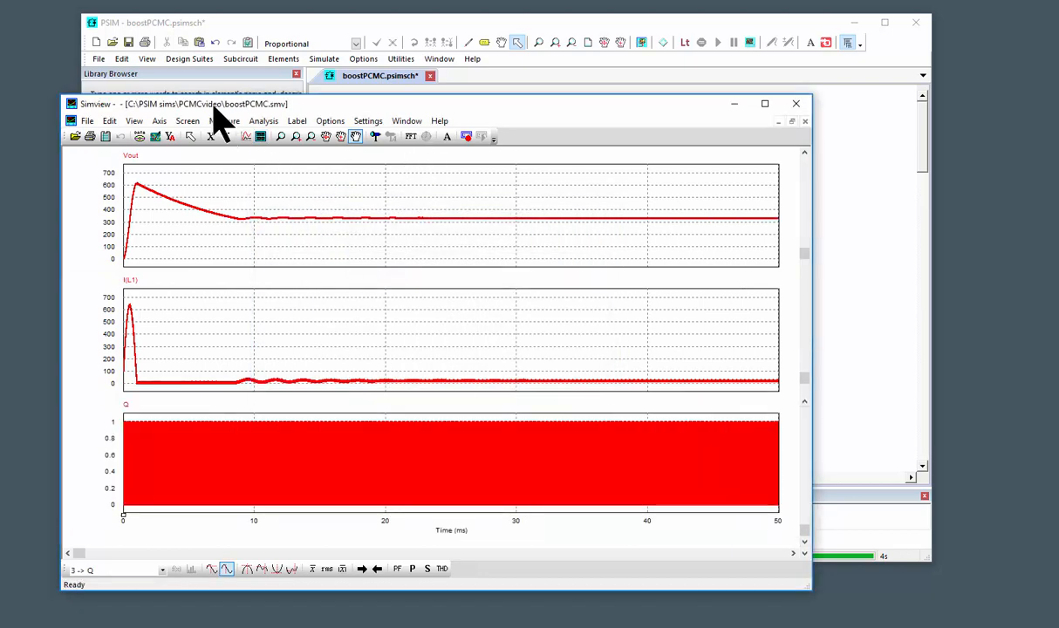
Step: Magnify the steady-state waveforms to individual switching cycles around 48.3 ms and rescale the Y axes to fit
left_click(281, 137)
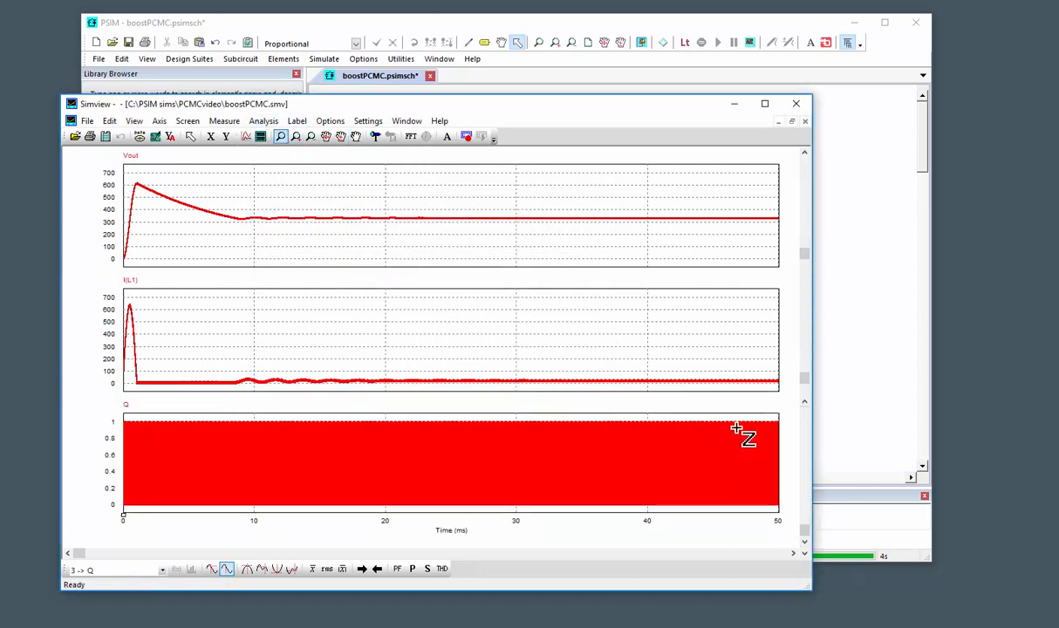
left_click_drag(742, 420, 767, 507)
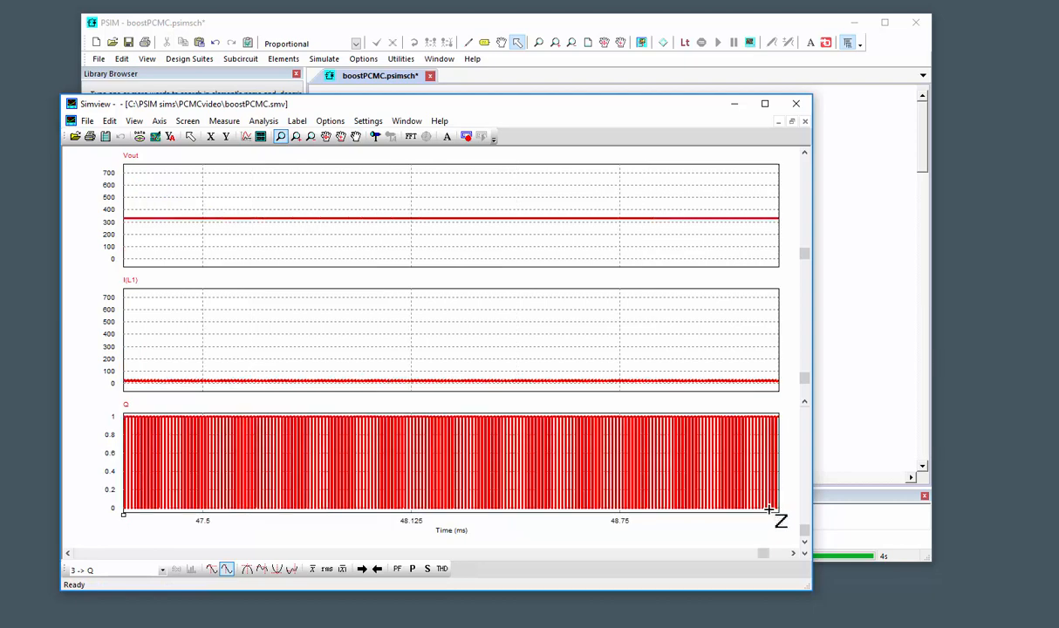
left_click(168, 137)
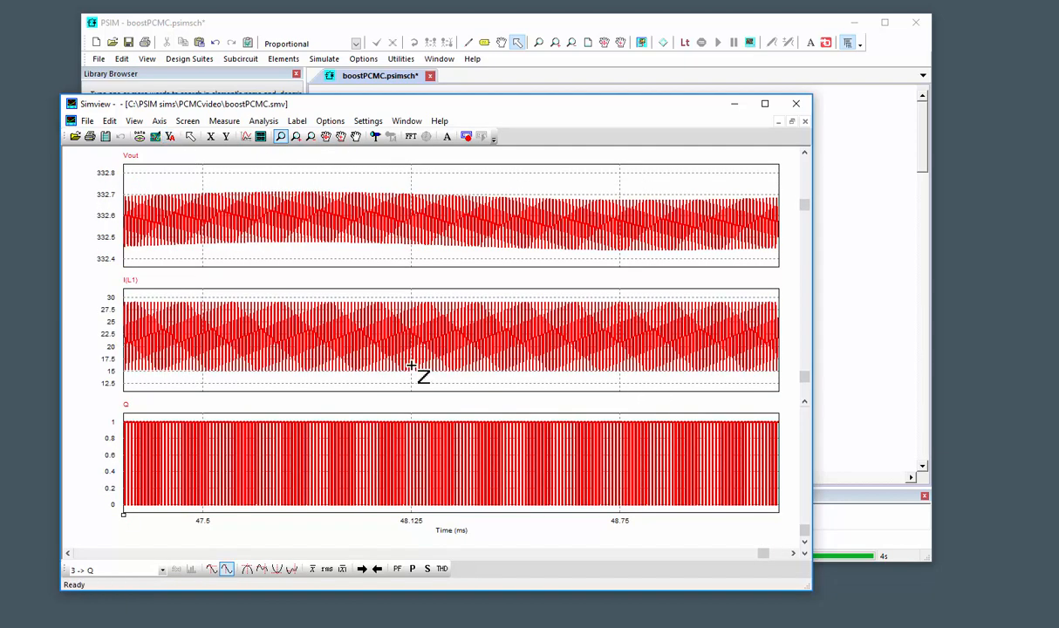
left_click_drag(441, 419, 494, 504)
left_click(168, 137)
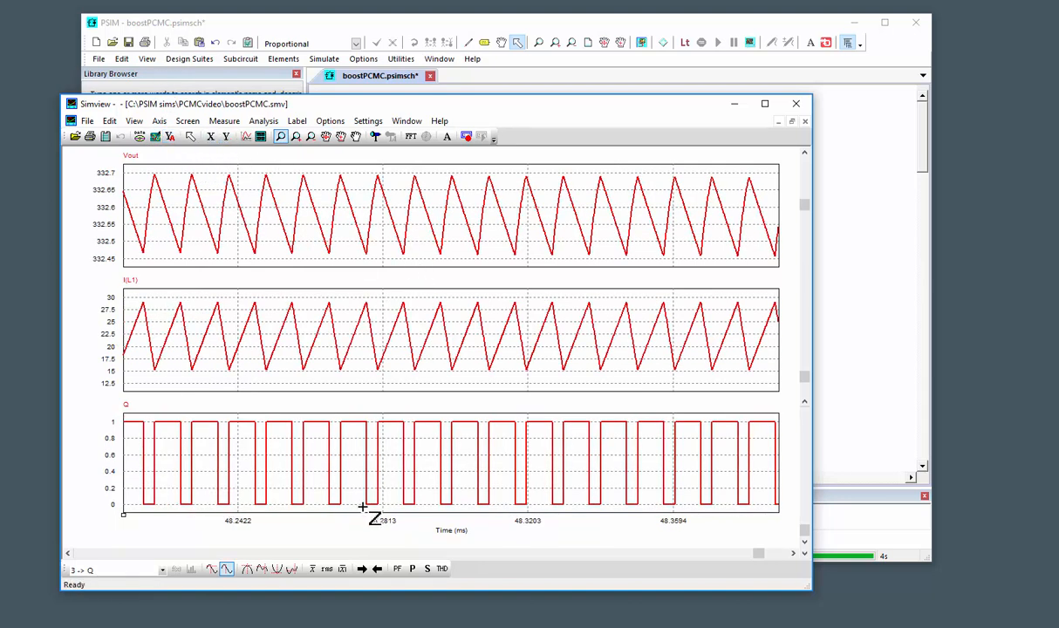
Step: Add a fourth plot for I_fet and magnify about two switching cycles near 48.32 ms
left_click(266, 137)
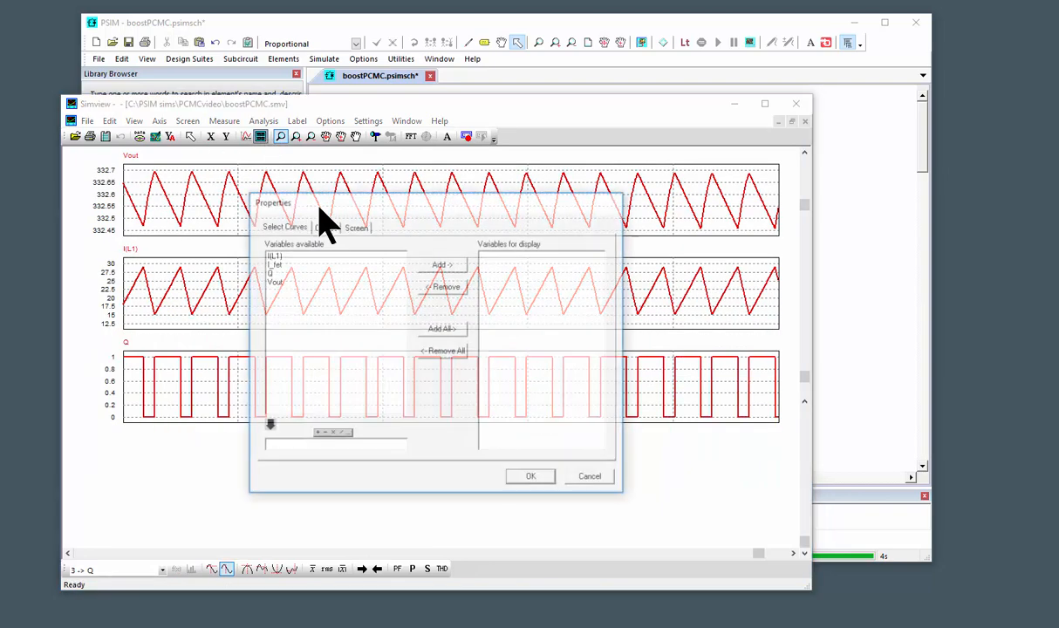
double_click(275, 263)
left_click(531, 479)
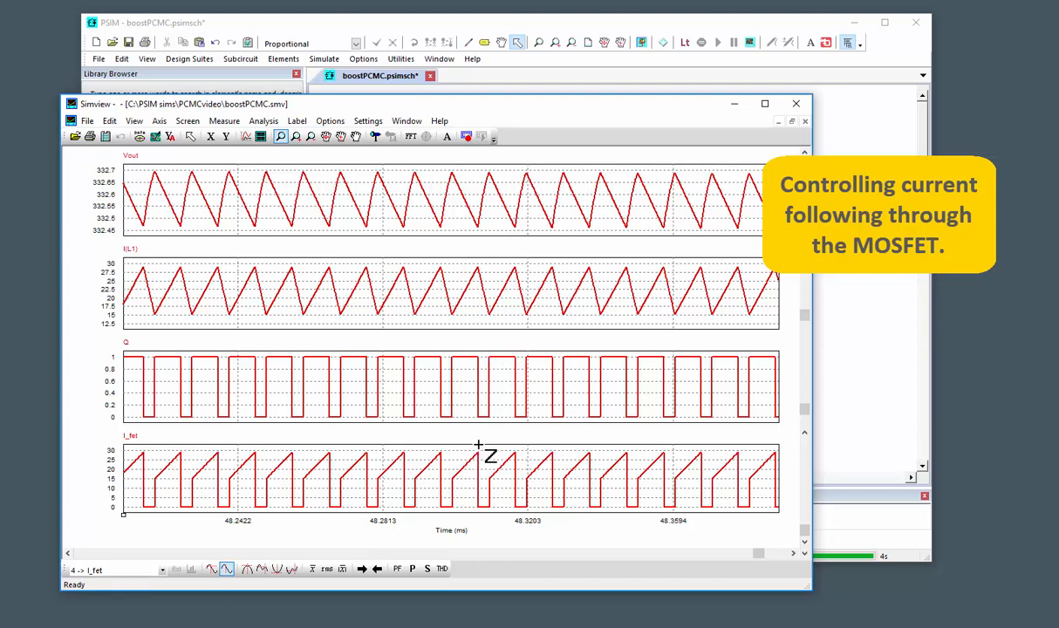
left_click_drag(488, 454, 559, 514)
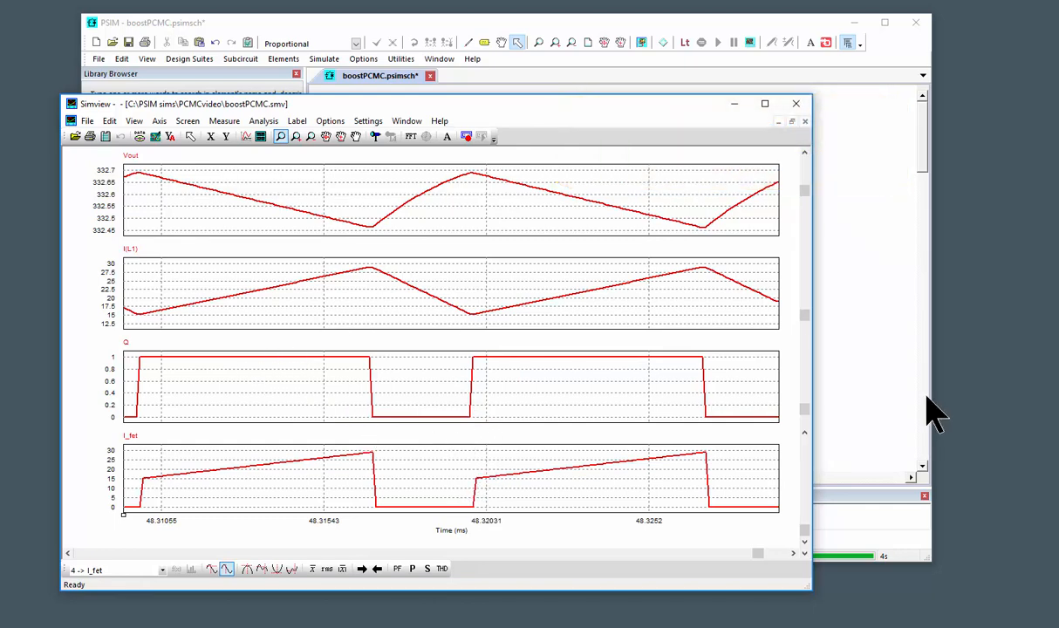
Step: Switch to the PSIM schematic, search the library for "flip" and place a Set-Reset Flip-Flop in the empty area below the Q probe
left_click(881, 408)
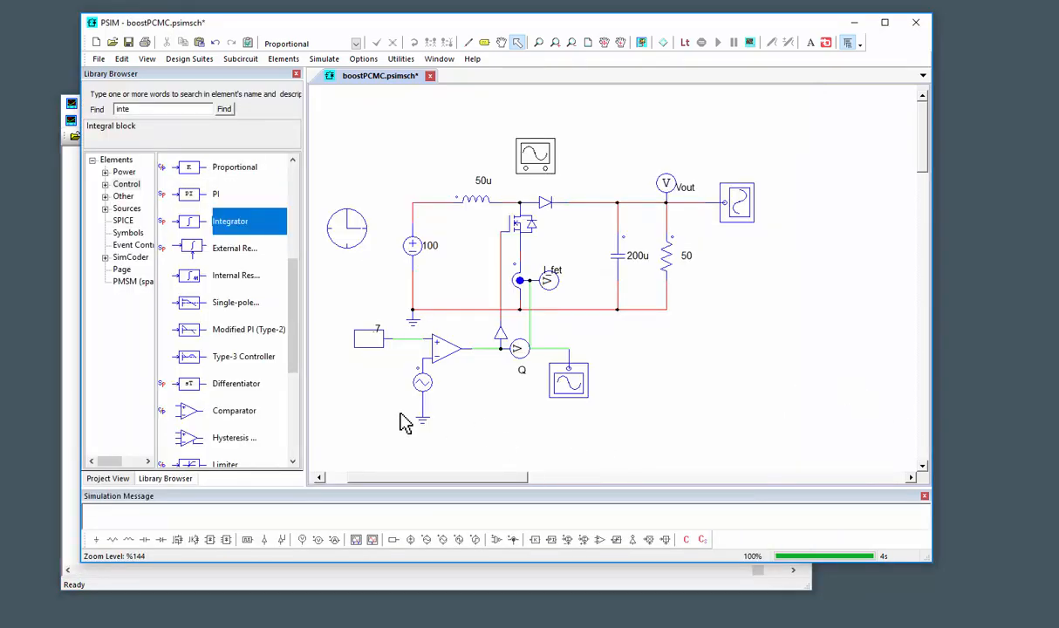
double_click(123, 109)
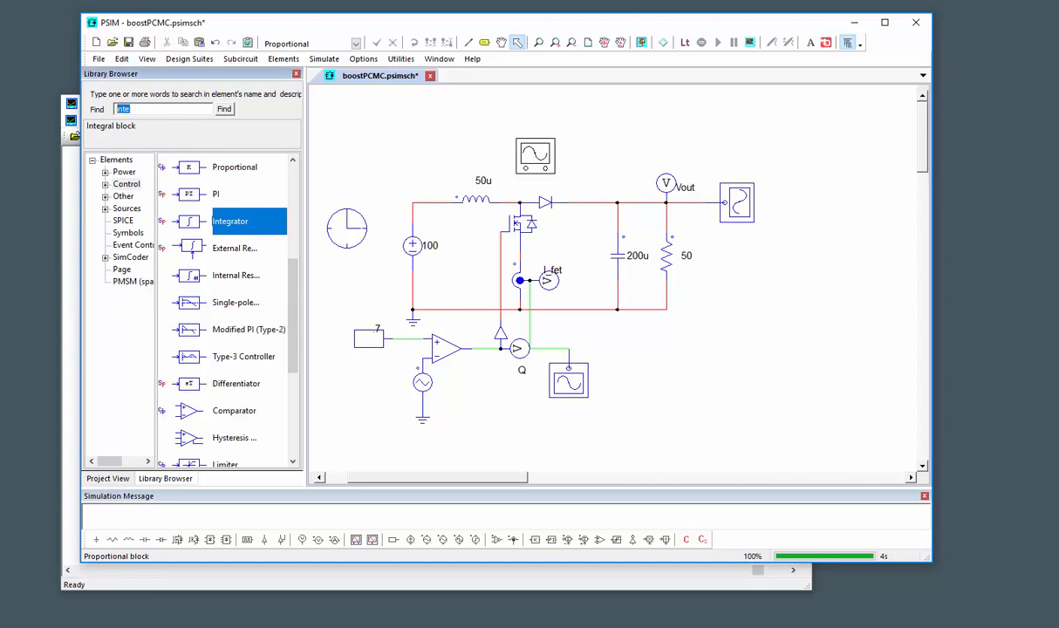
type("flip")
key("Return")
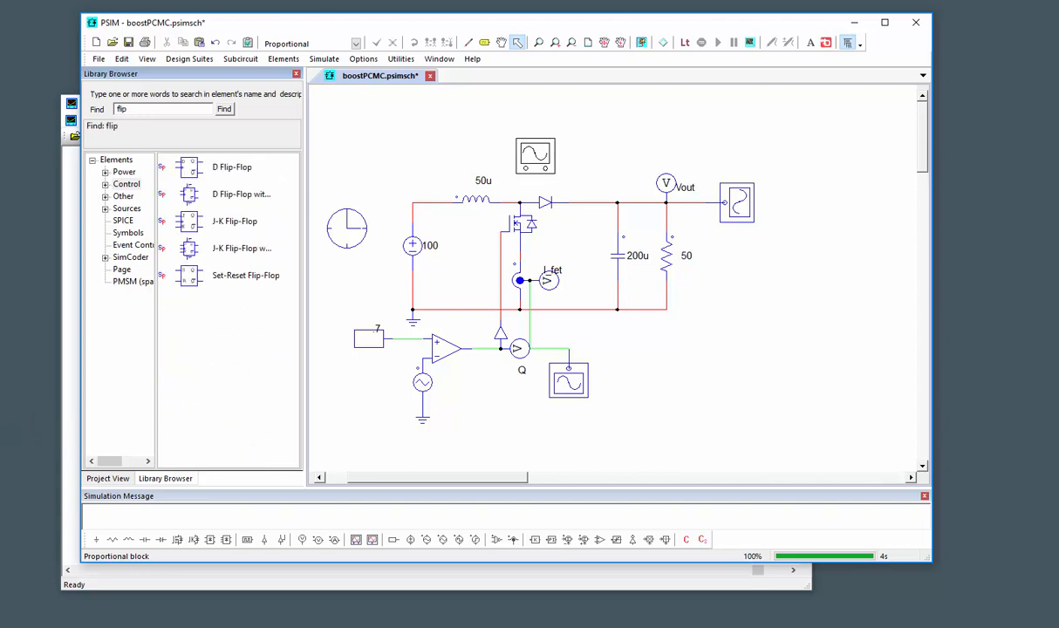
left_click(253, 276)
left_click(524, 446)
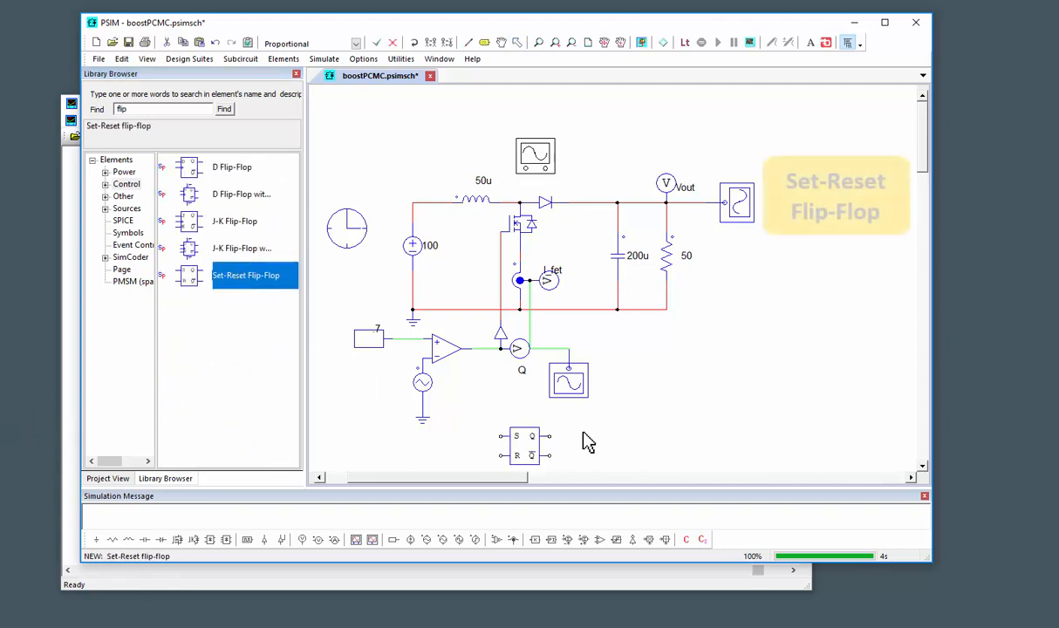
key("Escape")
left_click_drag(622, 431, 638, 347)
left_click_drag(547, 366, 567, 395)
left_click(668, 389)
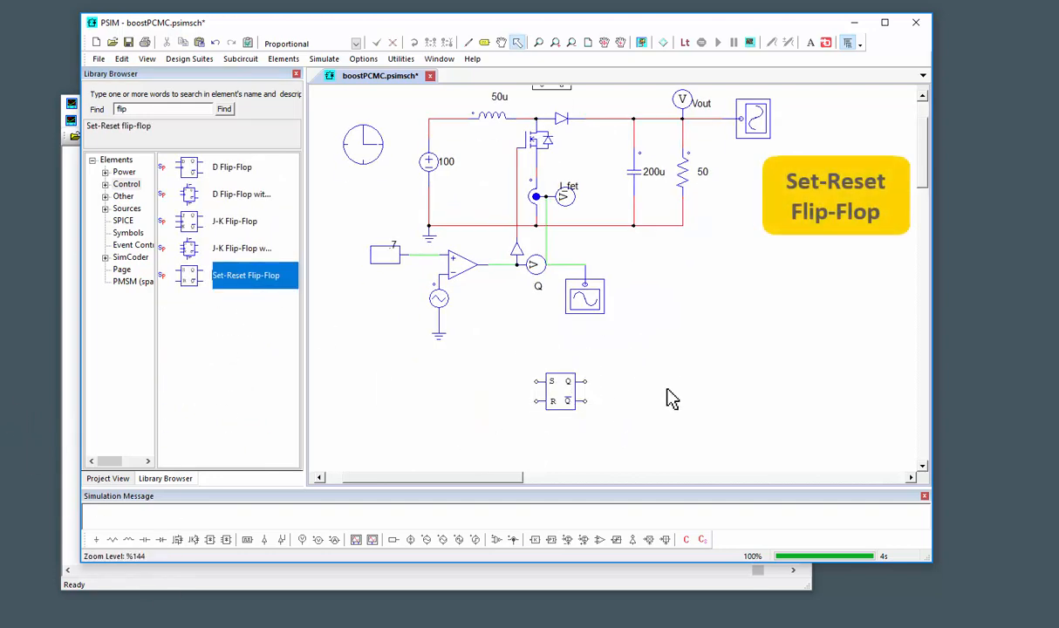
Step: Duplicate the comparator and place the copy beside the flip-flop, below the original PWM circuit
left_click(462, 265)
key("ctrl+c")
key("ctrl+v")
left_click(433, 373)
left_click(498, 426)
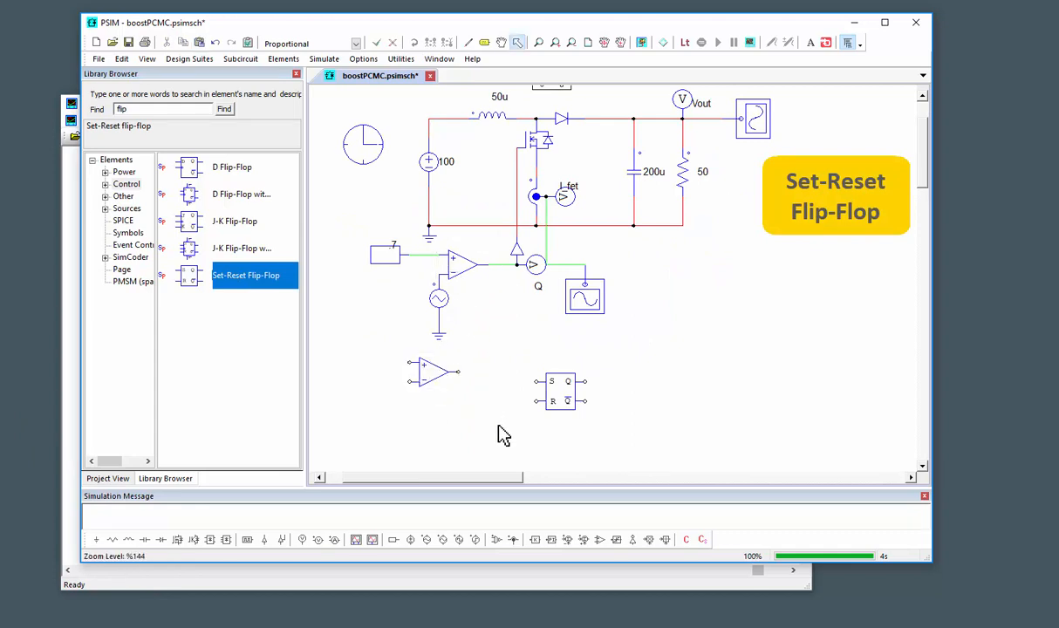
Step: Copy the .7 constant block to the new comparator's inverting input and set its value to 30
left_click(385, 254)
key("ctrl+c")
key("ctrl+v")
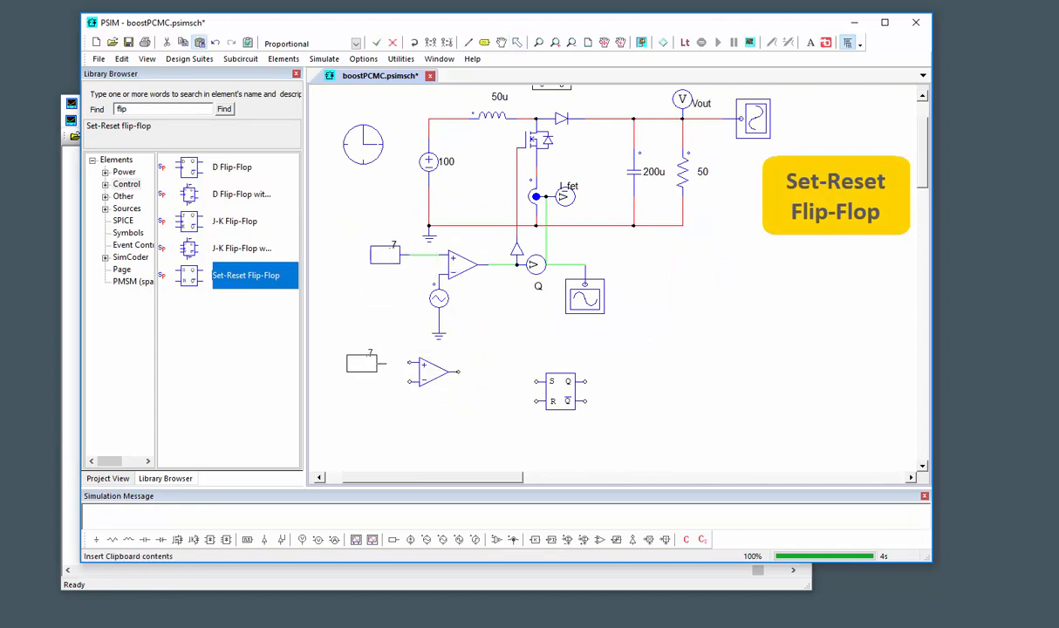
left_click(384, 370)
left_click(371, 580)
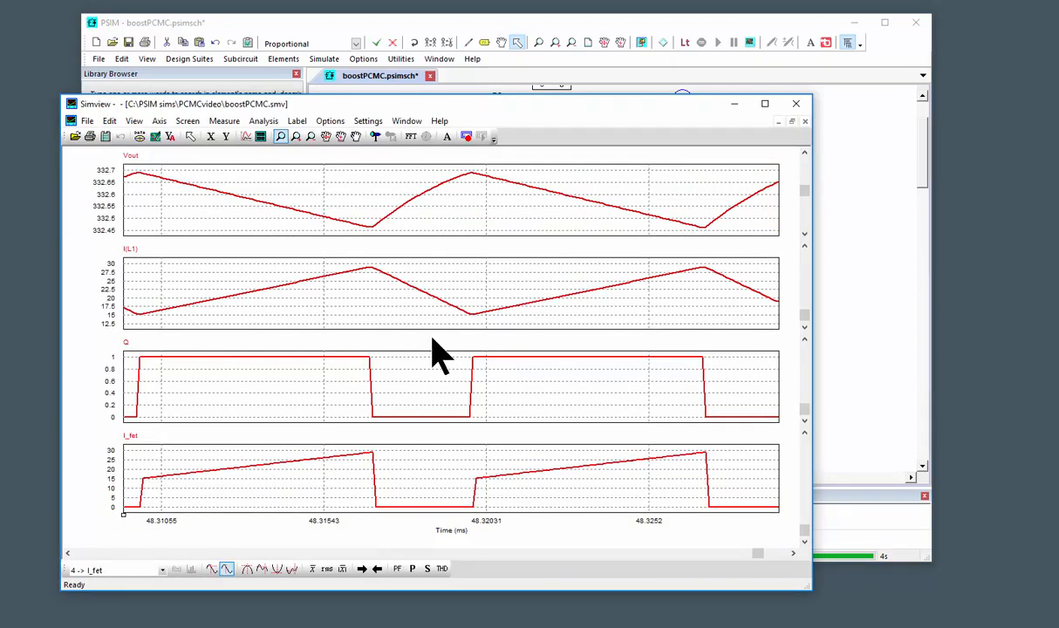
left_click(843, 381)
double_click(393, 384)
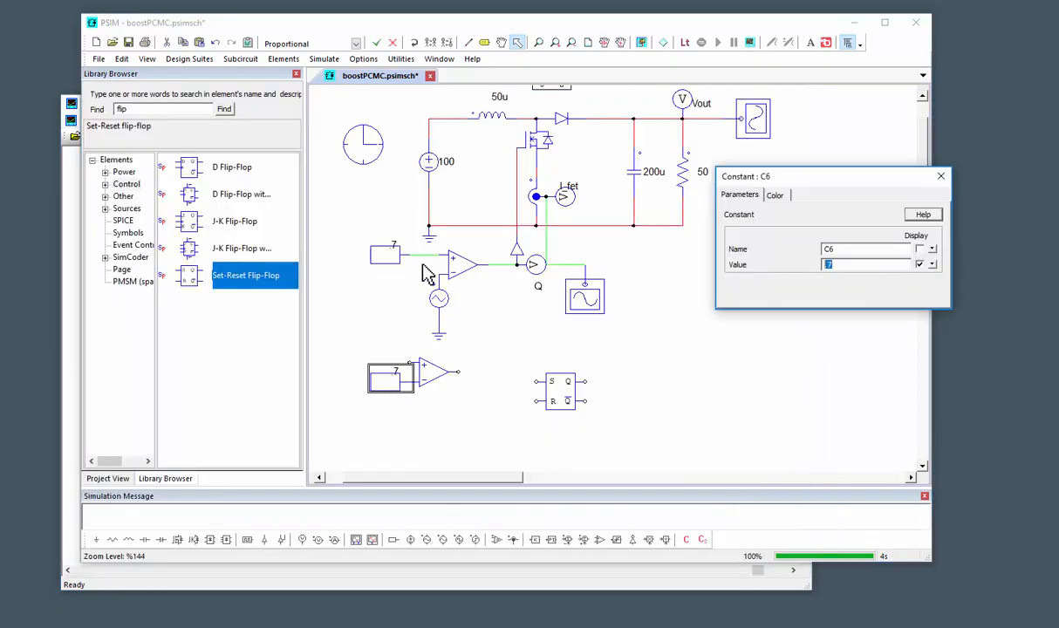
type("30")
left_click(940, 176)
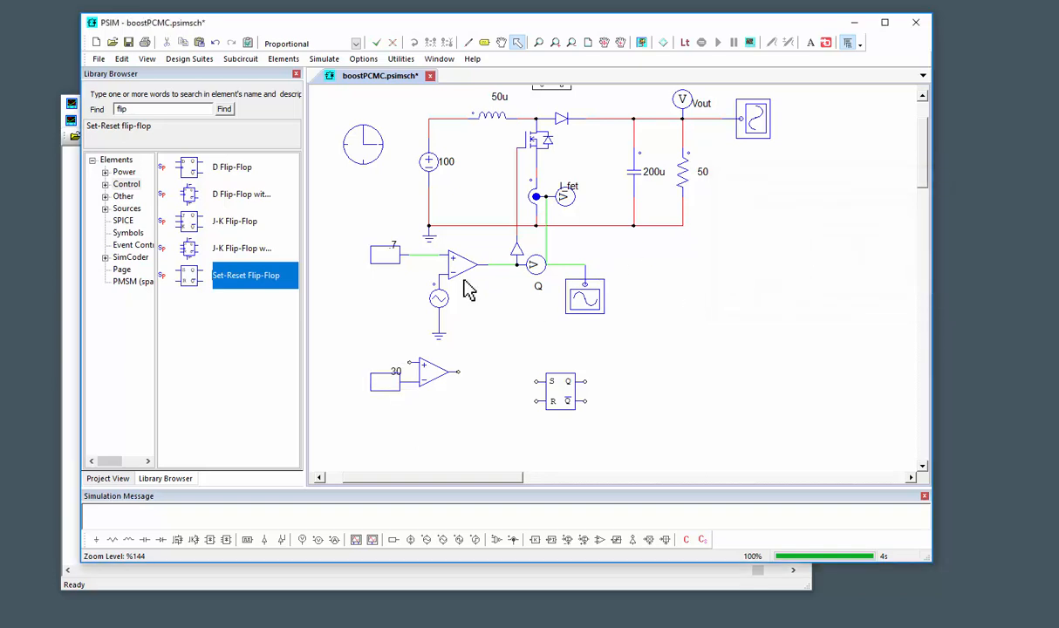
left_click_drag(369, 237, 497, 354)
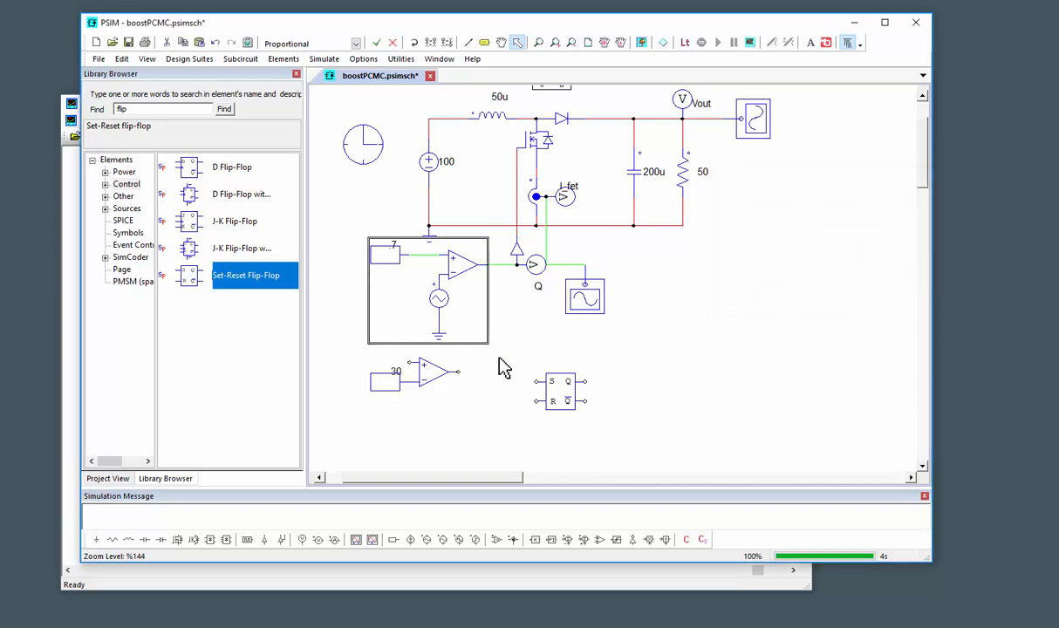
left_click(504, 368)
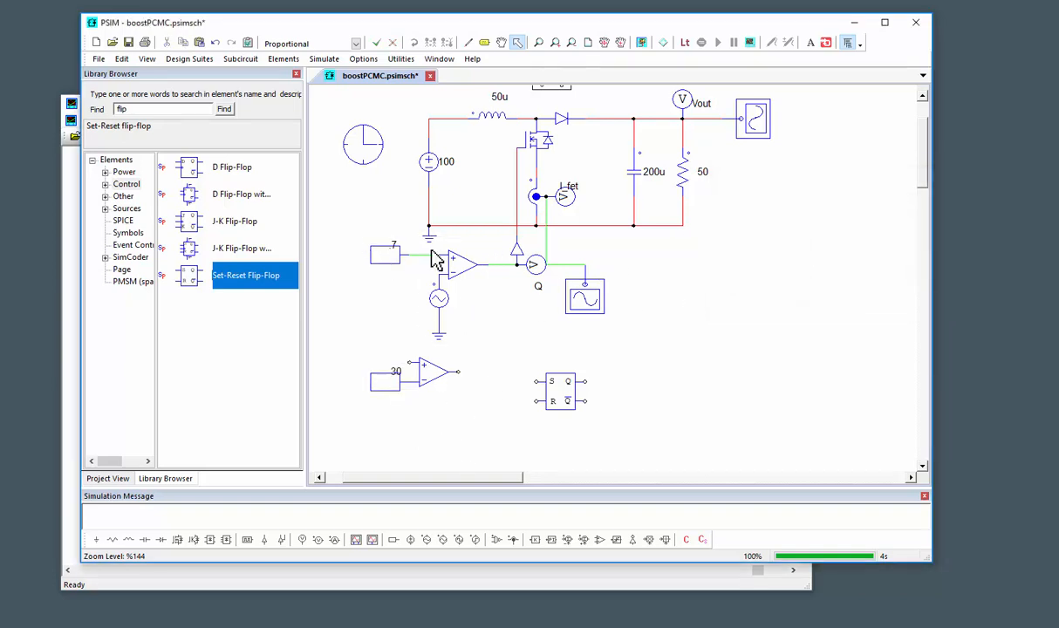
Step: Attach an i_fet label to the current-sensor wire at the scope and copy it to the new comparator's non-inverting input
key("F2")
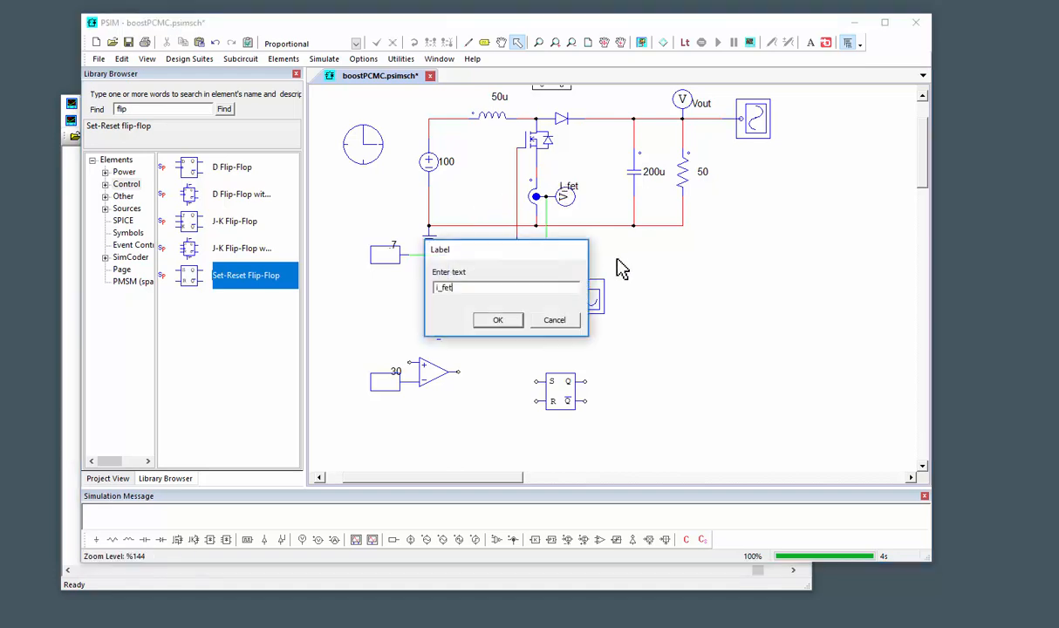
key("Return")
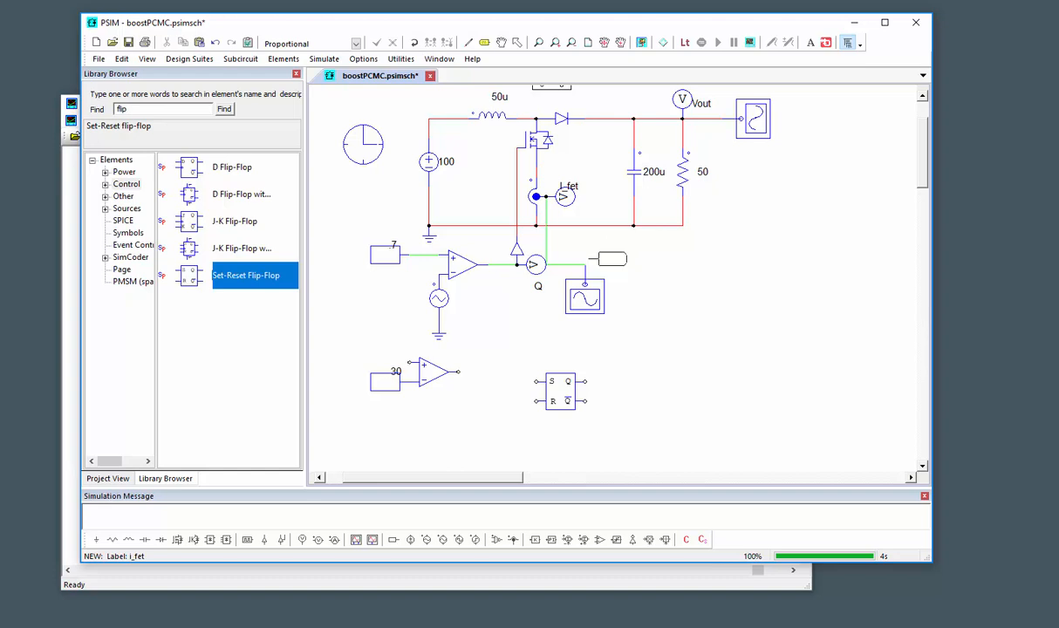
left_click(618, 268)
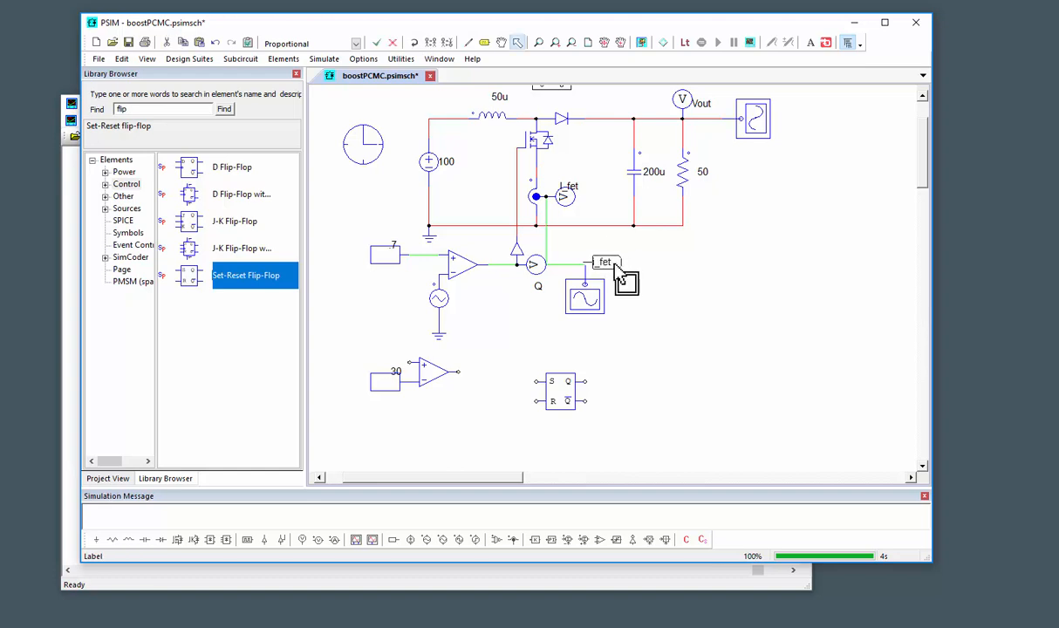
key("ctrl+c")
key("ctrl+v")
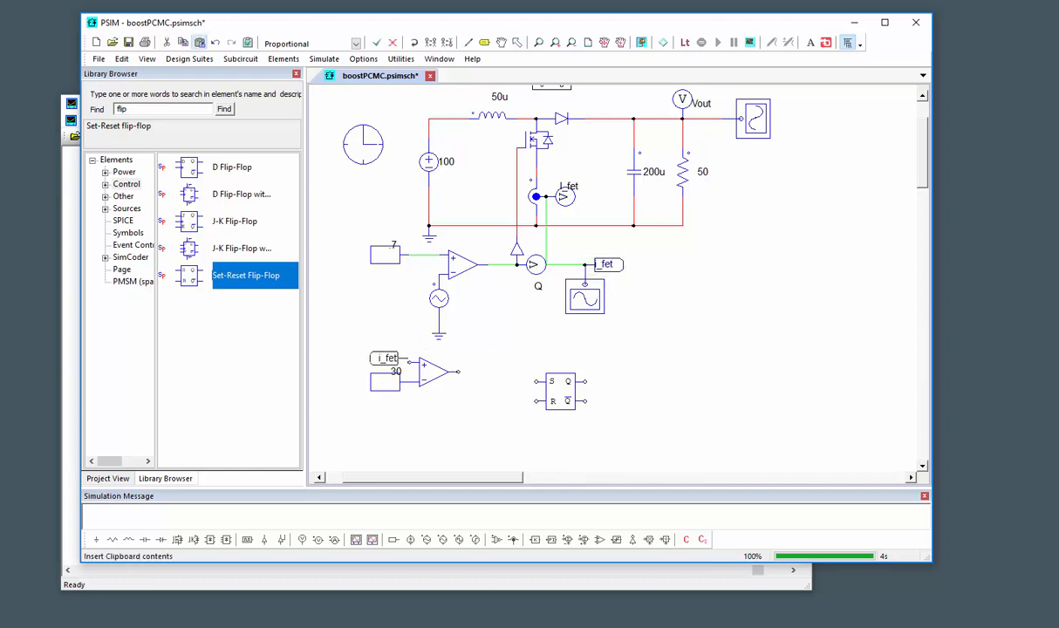
left_click(381, 361)
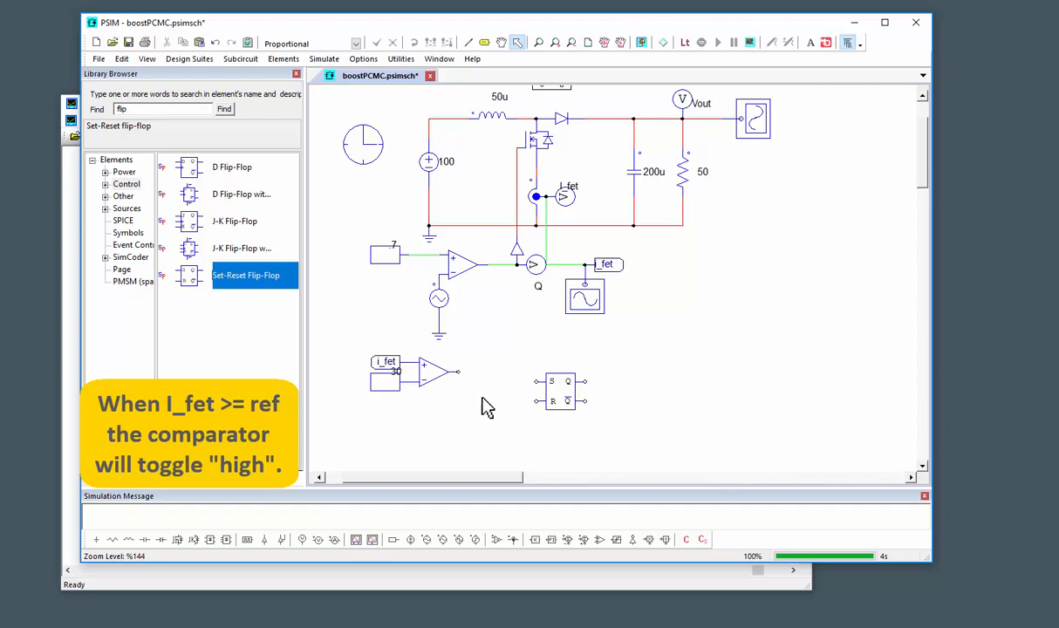
Step: Examine the trigger flag description and truth tables in the Set-Reset Flip-Flop's help page, and close its windows
double_click(560, 389)
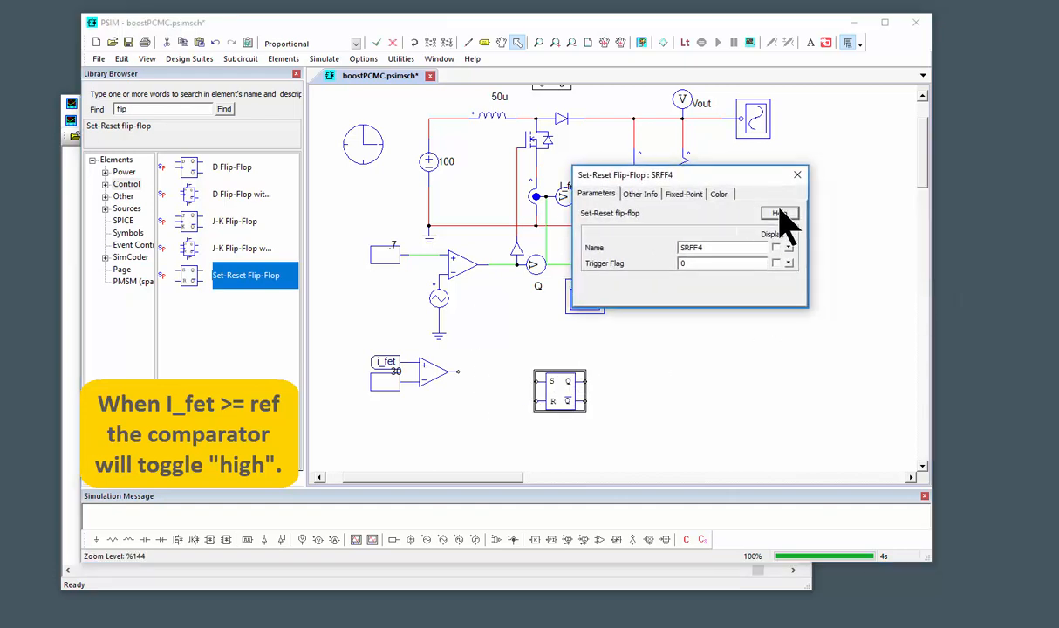
left_click(779, 214)
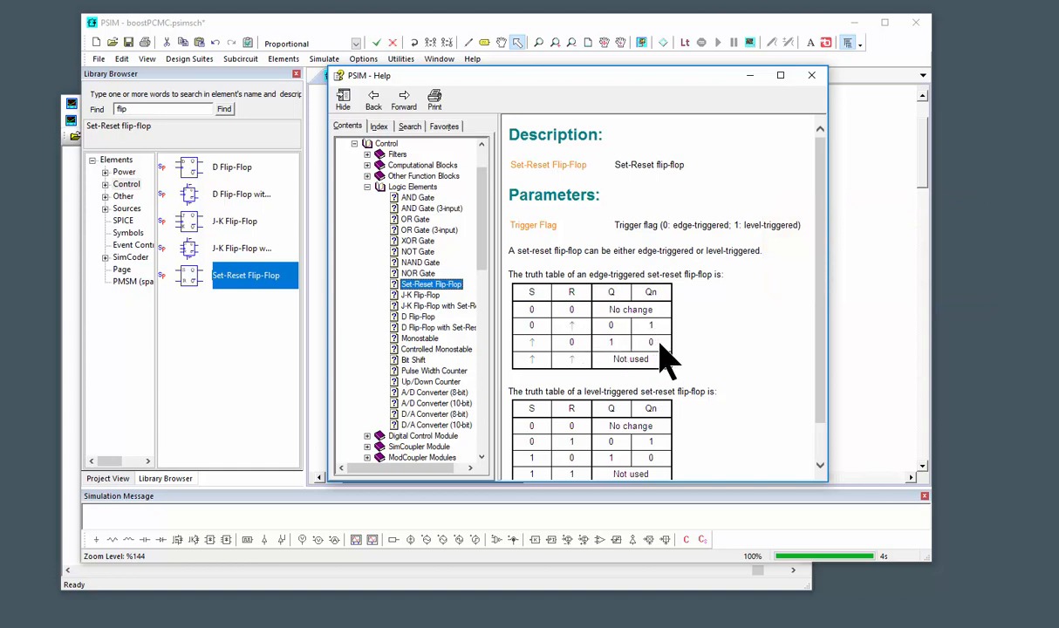
left_click(812, 75)
left_click(797, 175)
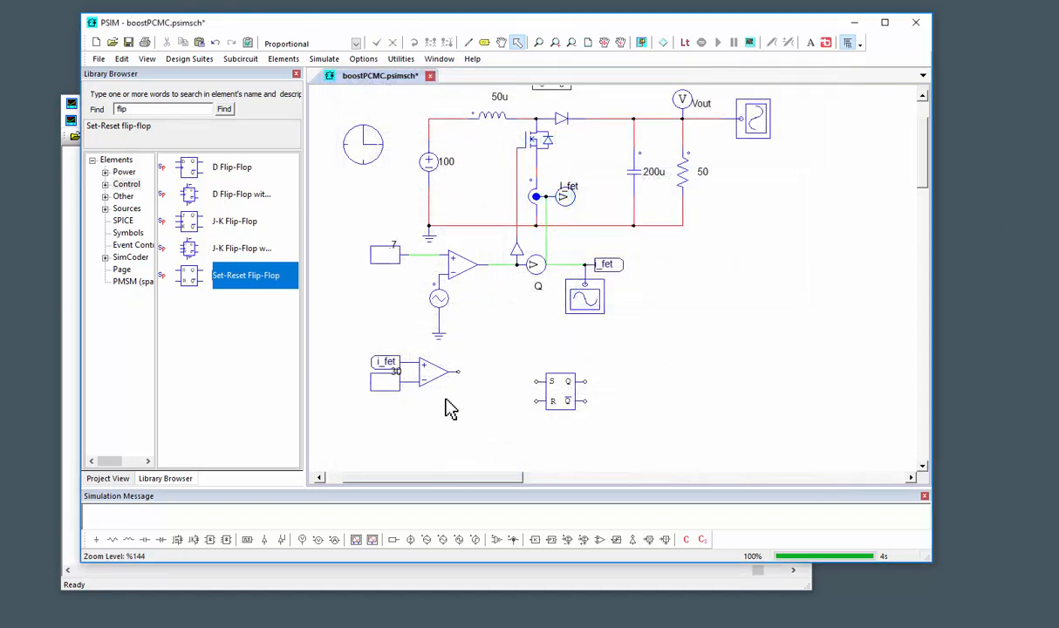
Step: Move the new comparator with its i_fet label and 30 constant so its output lines up with the flip-flop's Set input
left_click_drag(346, 347, 469, 428)
left_click_drag(433, 375, 443, 387)
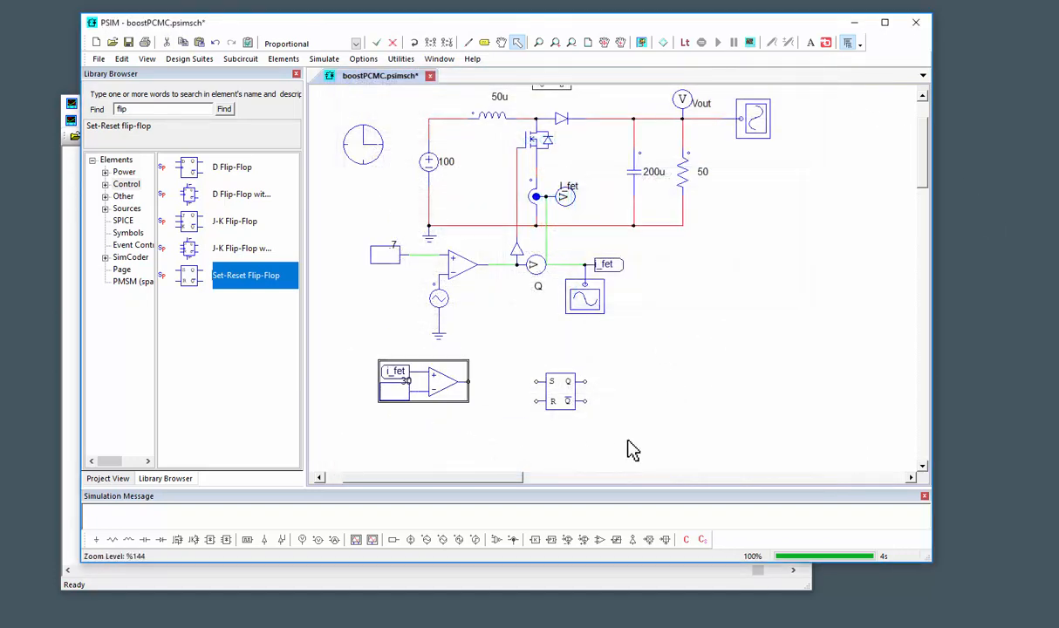
left_click(635, 445)
Step: Wire the flip-flop's inverted Q output to the gate-driver node and the new comparator's output to the Set input
key("ctrl+w")
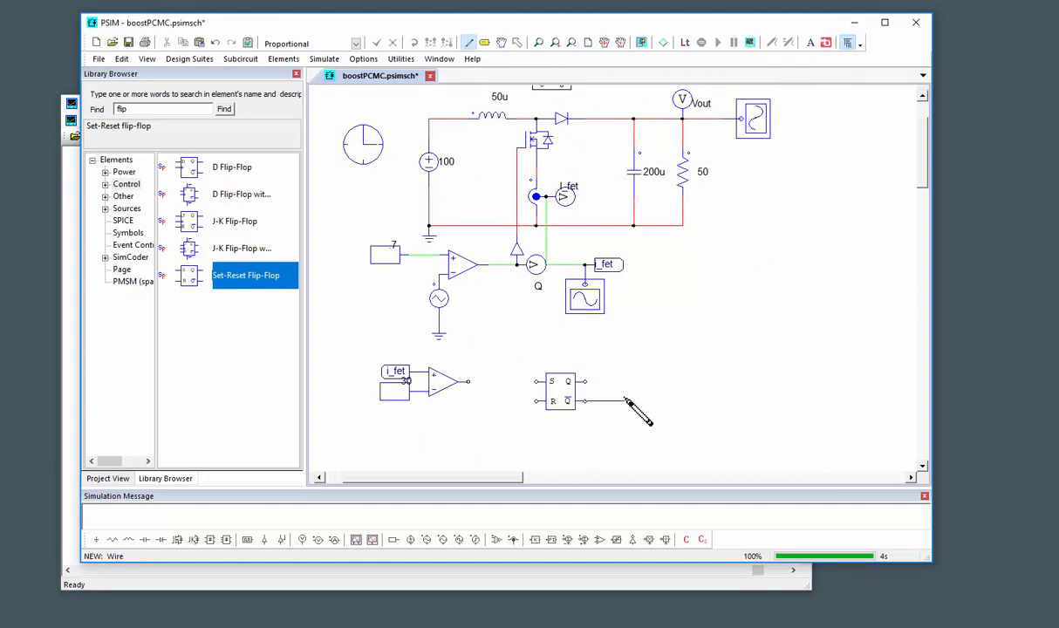
left_click(535, 323)
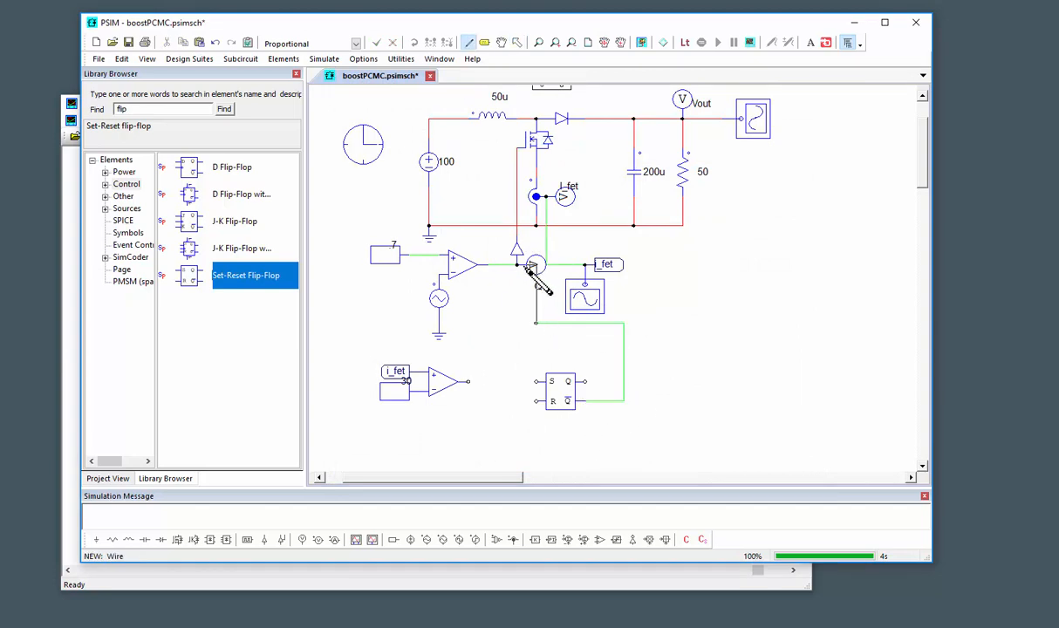
left_click(516, 275)
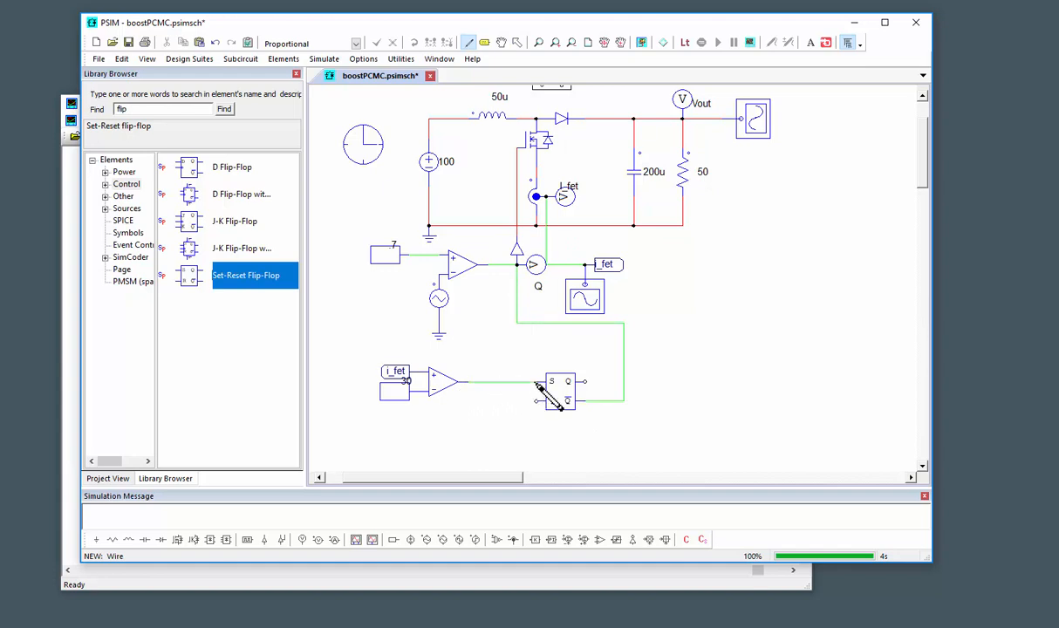
key("Escape")
Step: Place a grounded square-wave voltage source at the flip-flop's Reset input
left_click_drag(482, 439, 516, 387)
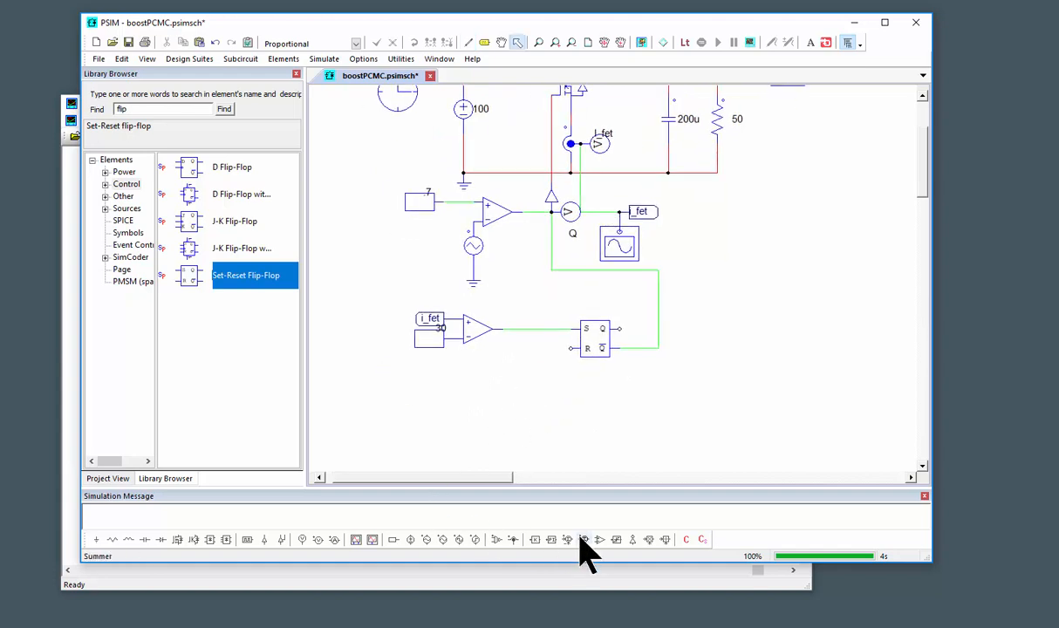
left_click(460, 540)
left_click(572, 384)
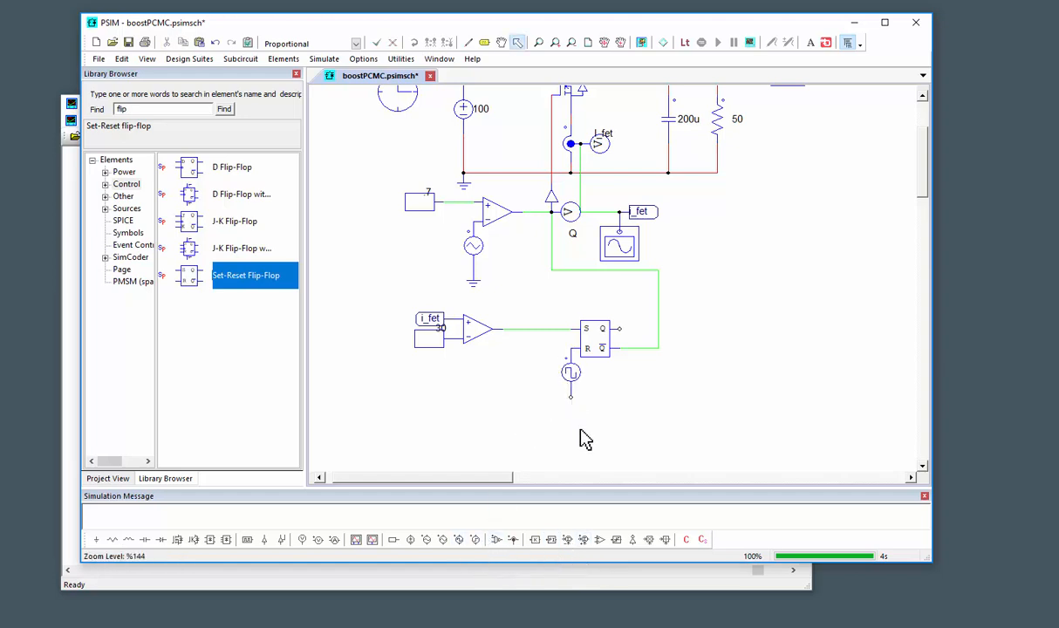
Step: Set the square-wave source's frequency to 100k, duty cycle to 0.02 and phase delay to 0
double_click(572, 379)
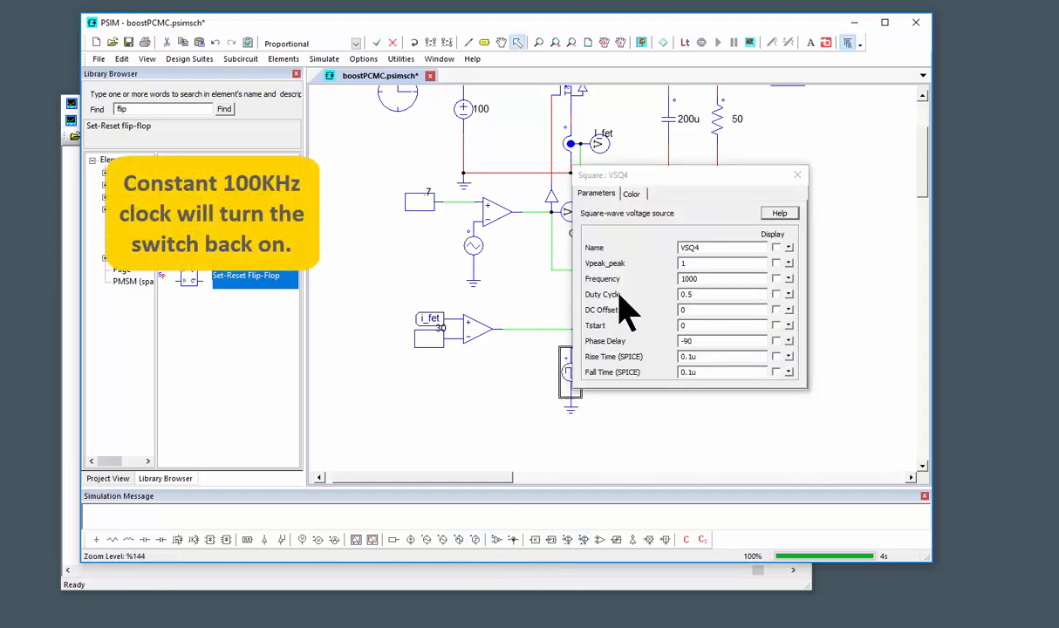
left_click_drag(703, 279, 4, 297)
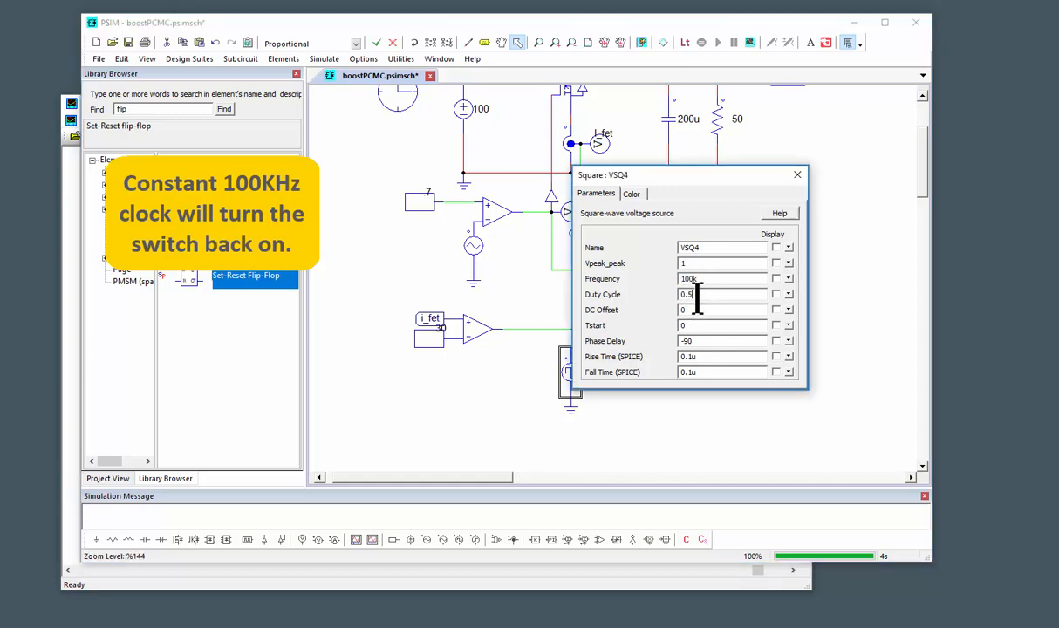
type("02")
double_click(722, 339)
type("0")
left_click(796, 175)
left_click(435, 422)
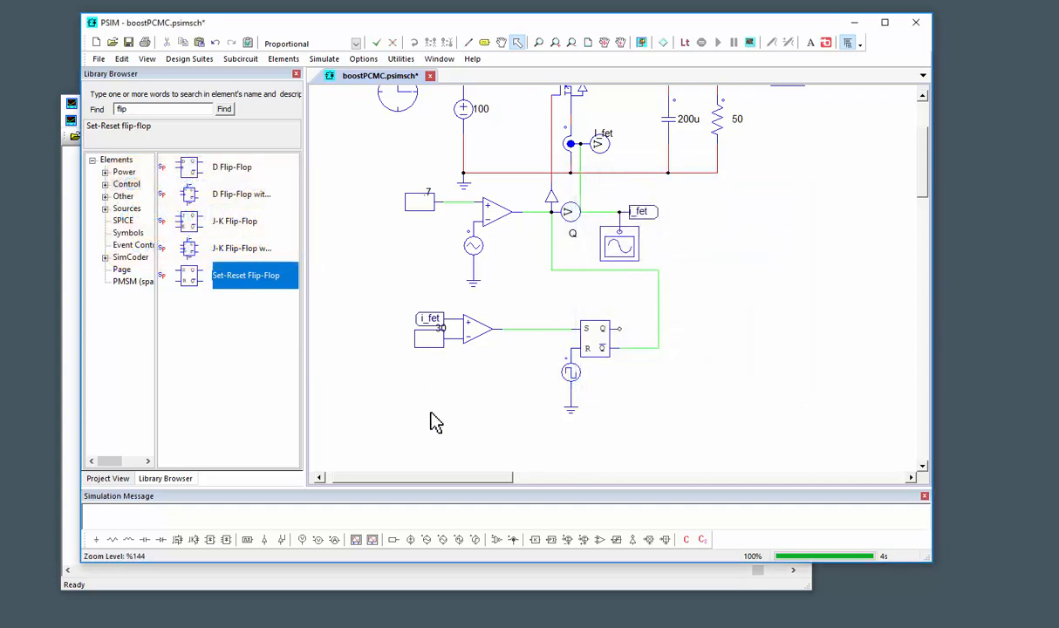
Step: Disable the original constant-duty PWM circuit, leaving the comparator and flip-flop circuit enabled
scroll(777, 278, "up", 2)
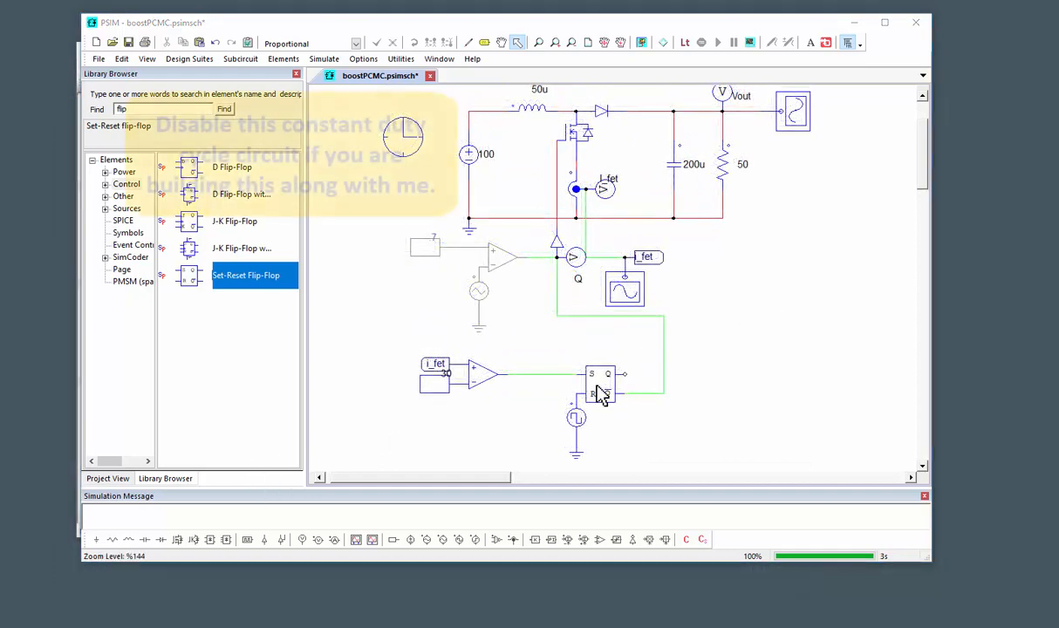
left_click_drag(394, 343, 663, 478)
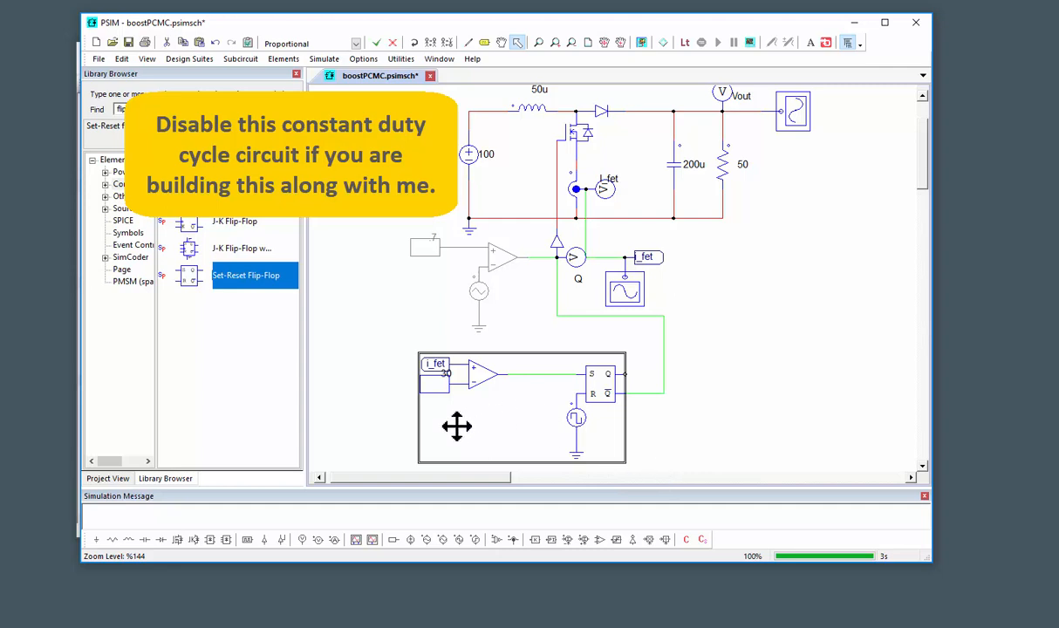
left_click(384, 411)
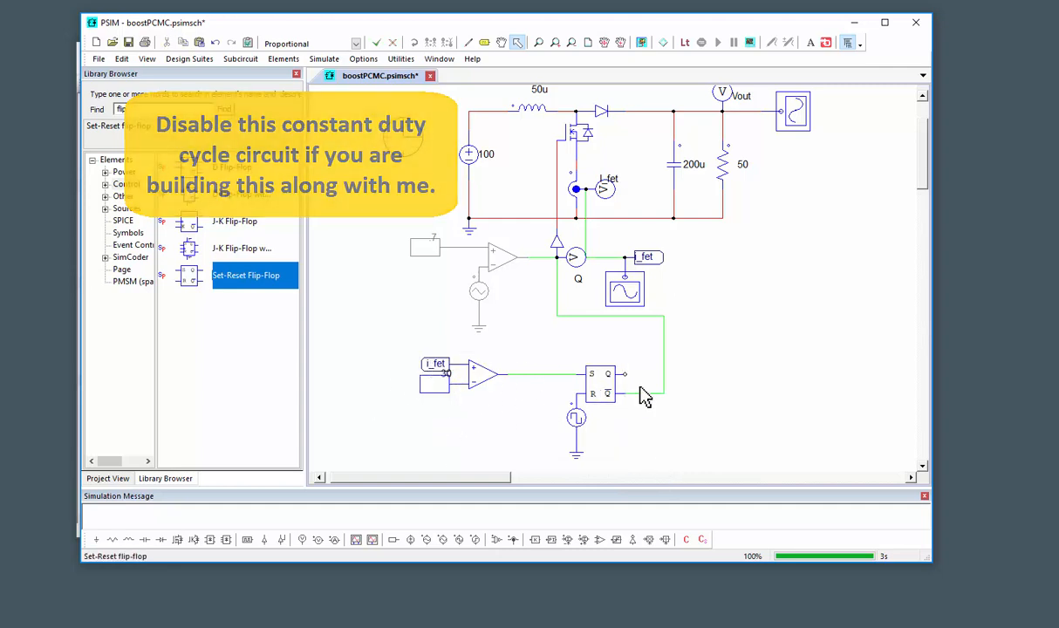
Step: Run the simulation, examine the Vout, I(L1), Q and I_fet waveforms, and return to the schematic
scroll(676, 296, "up", 2)
scroll(733, 364, "down", 1)
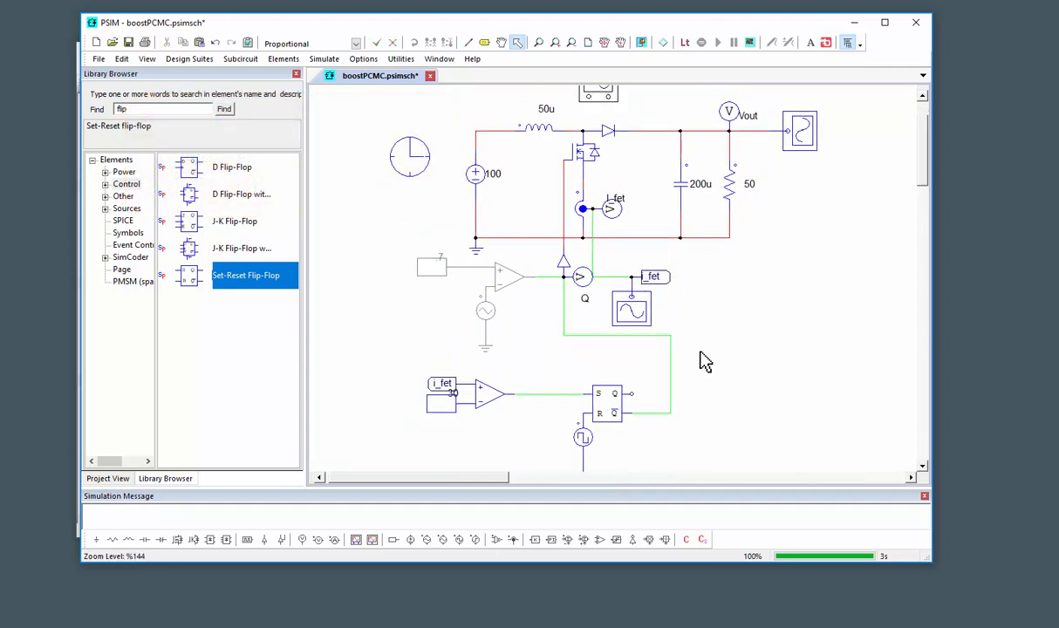
left_click(642, 42)
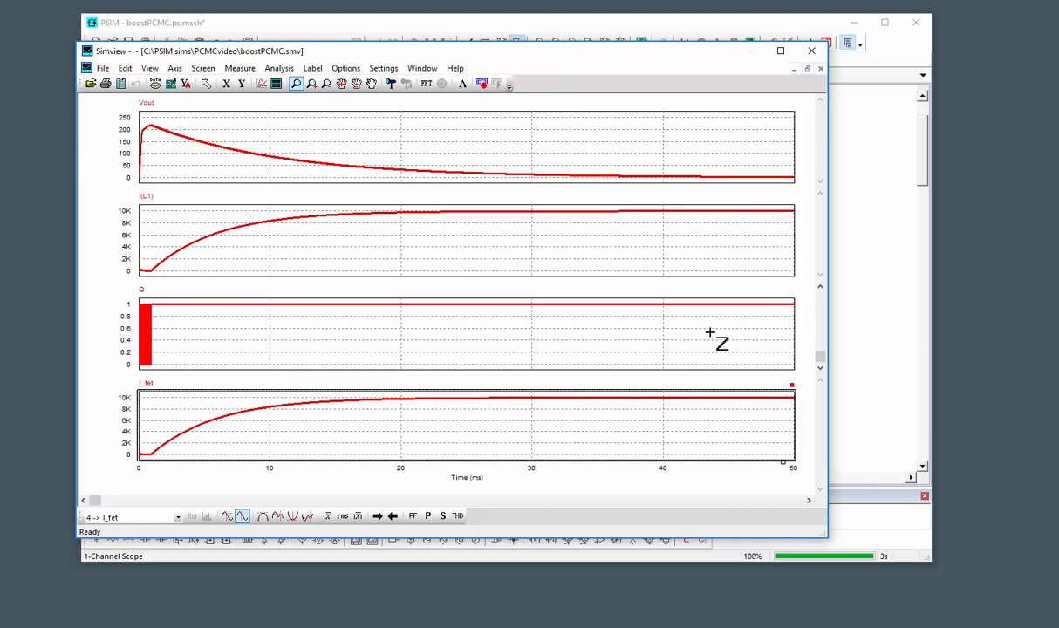
left_click(856, 321)
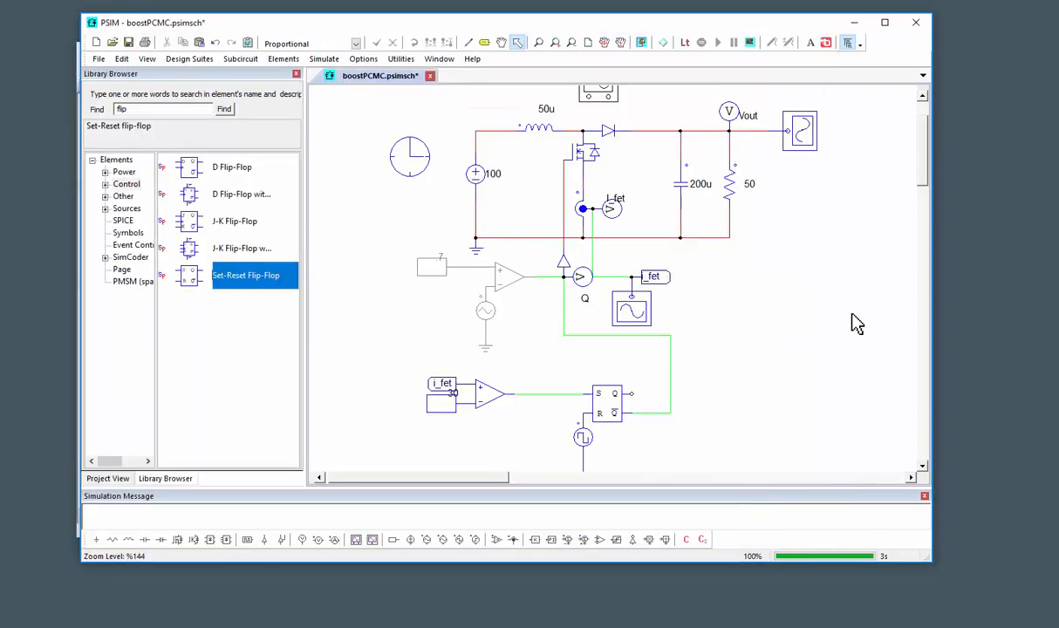
Step: Enable Free Run in the simulation control settings
double_click(419, 164)
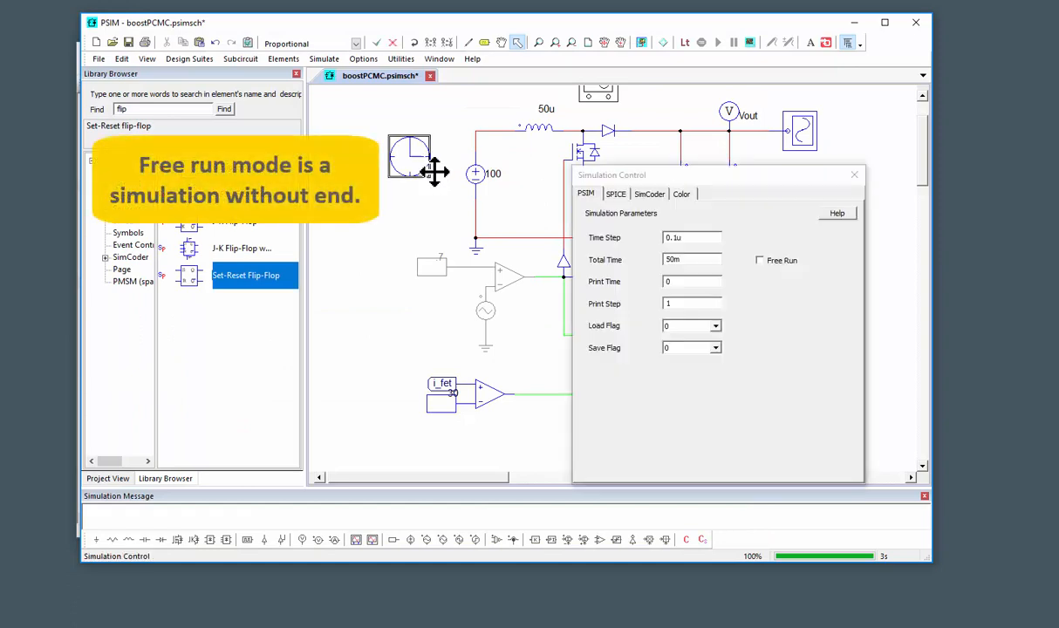
left_click(760, 261)
left_click(854, 175)
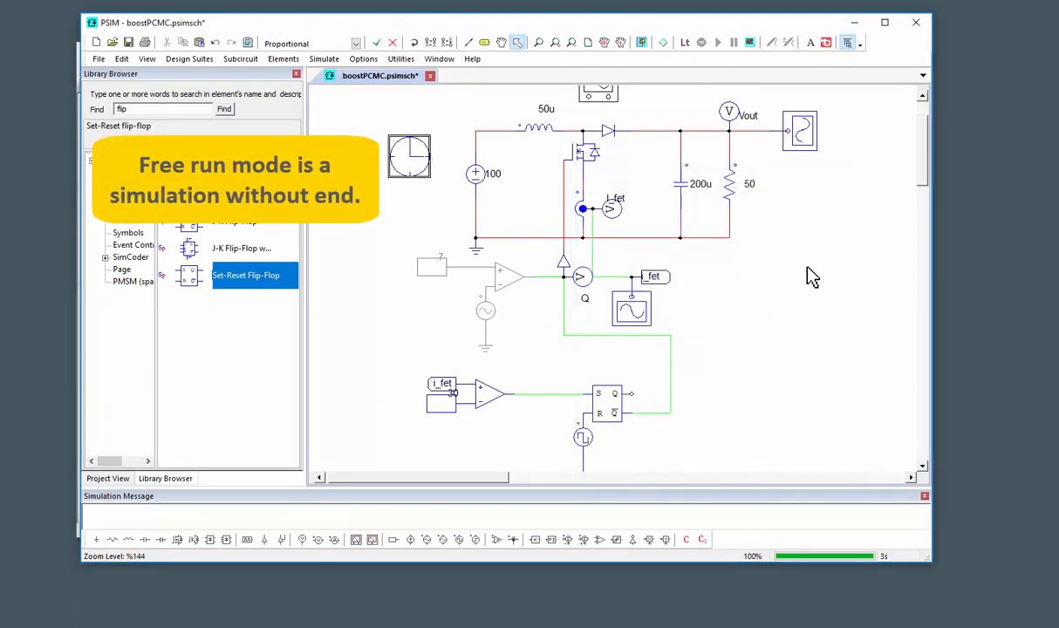
left_click(811, 276)
Step: Move the new comparator's constant block clear of the i_fet label and set its value to 15
double_click(460, 392)
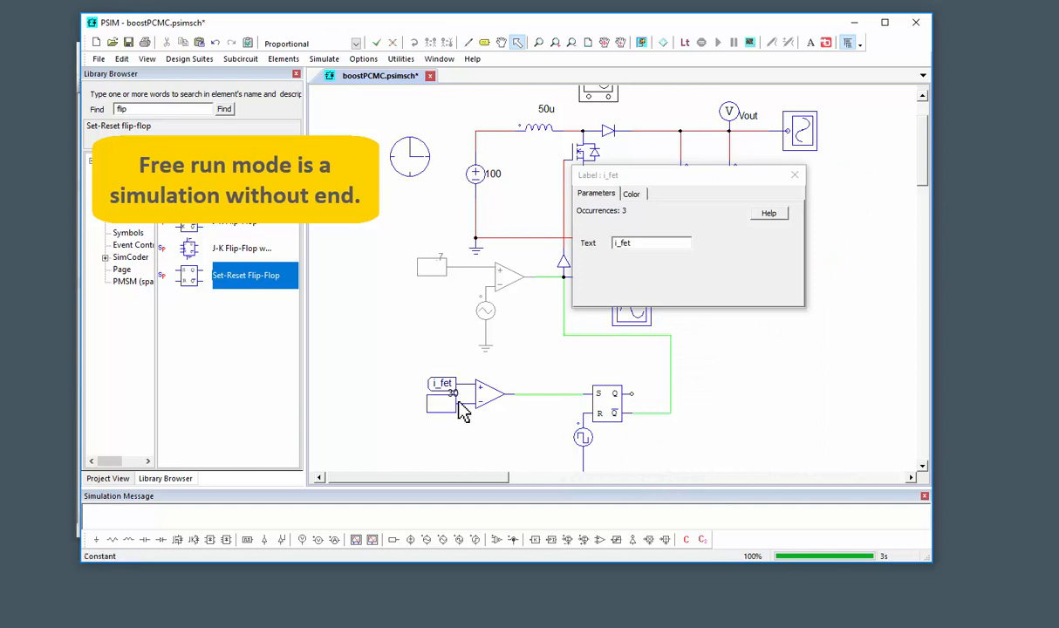
left_click(453, 404)
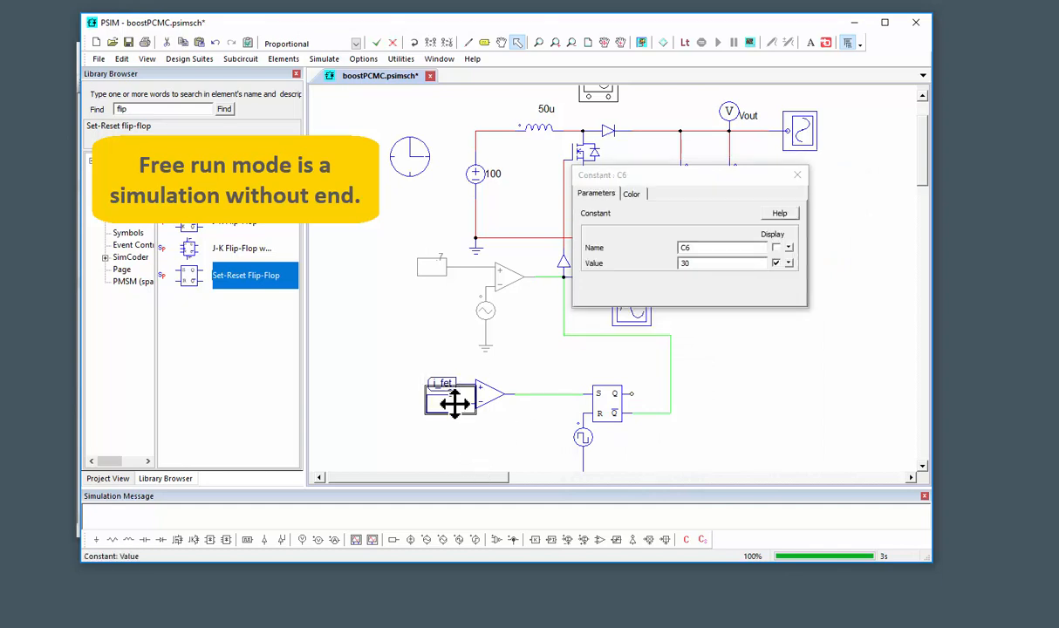
left_click_drag(449, 402, 423, 429)
left_click(431, 410)
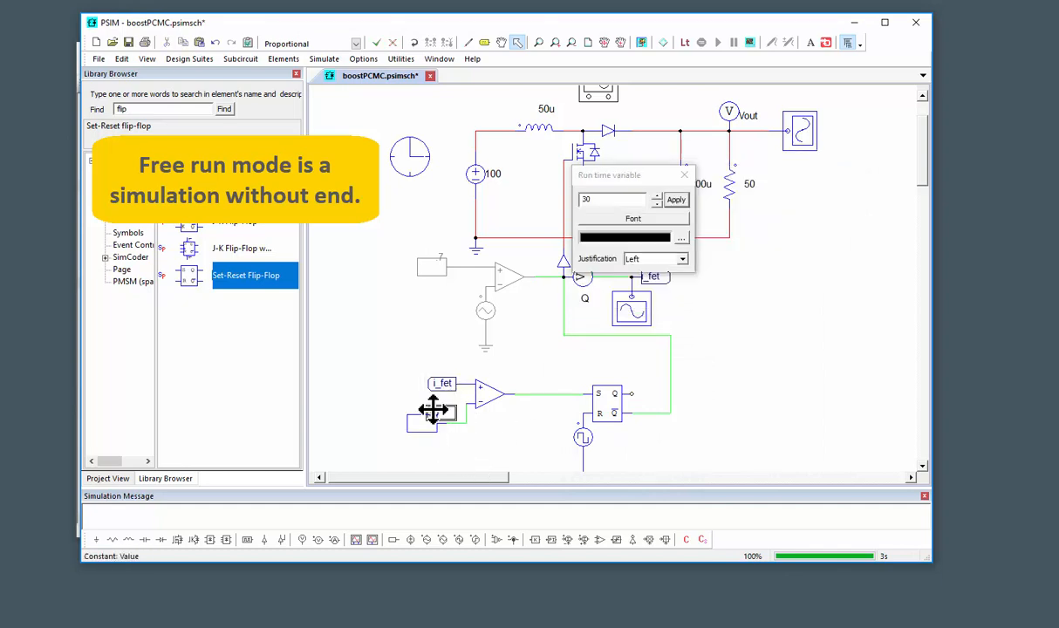
left_click(418, 422)
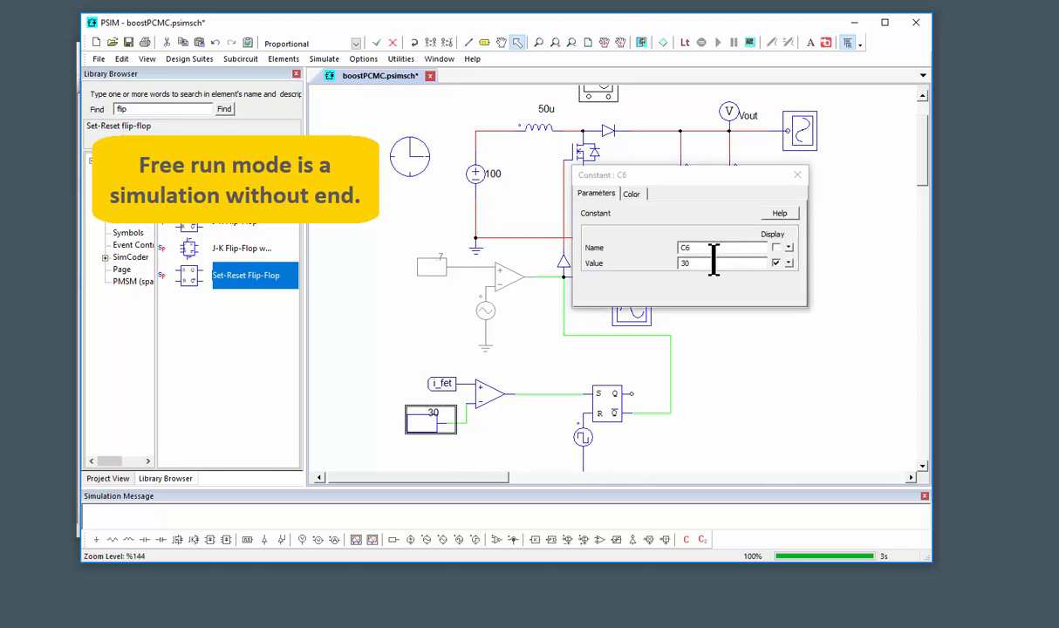
left_click_drag(714, 263, 371, 296)
type("15")
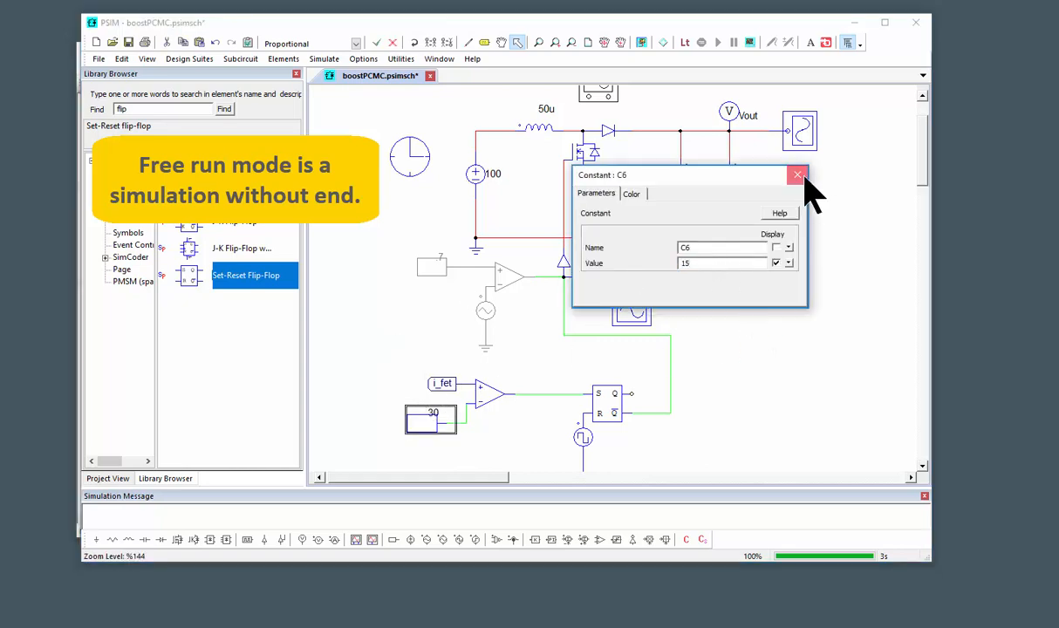
left_click(797, 175)
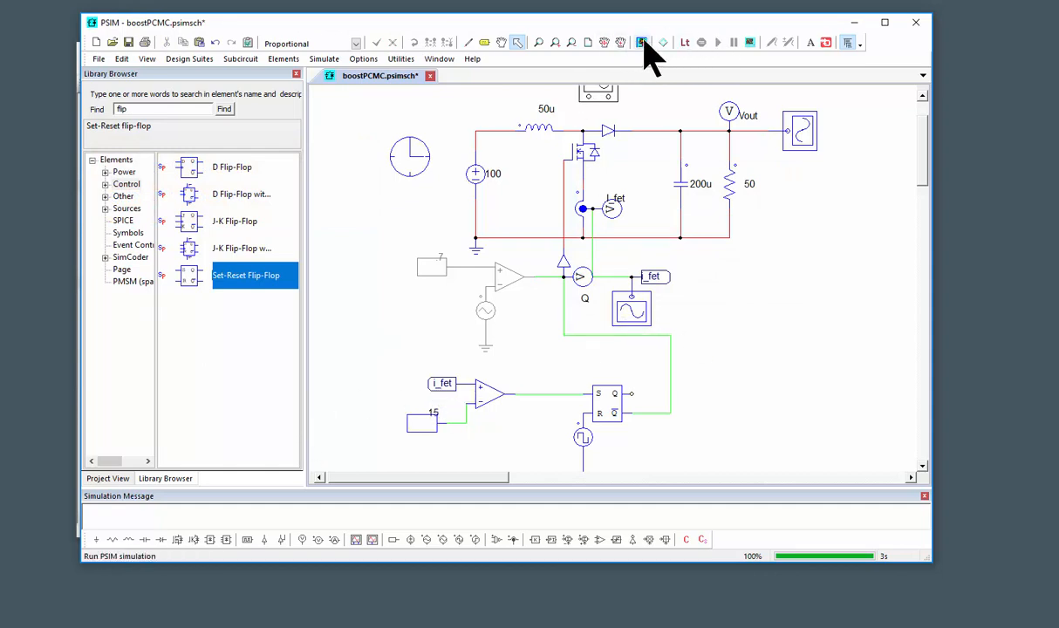
Step: Check the Free Run setting in the simulation control and start the simulation
double_click(409, 156)
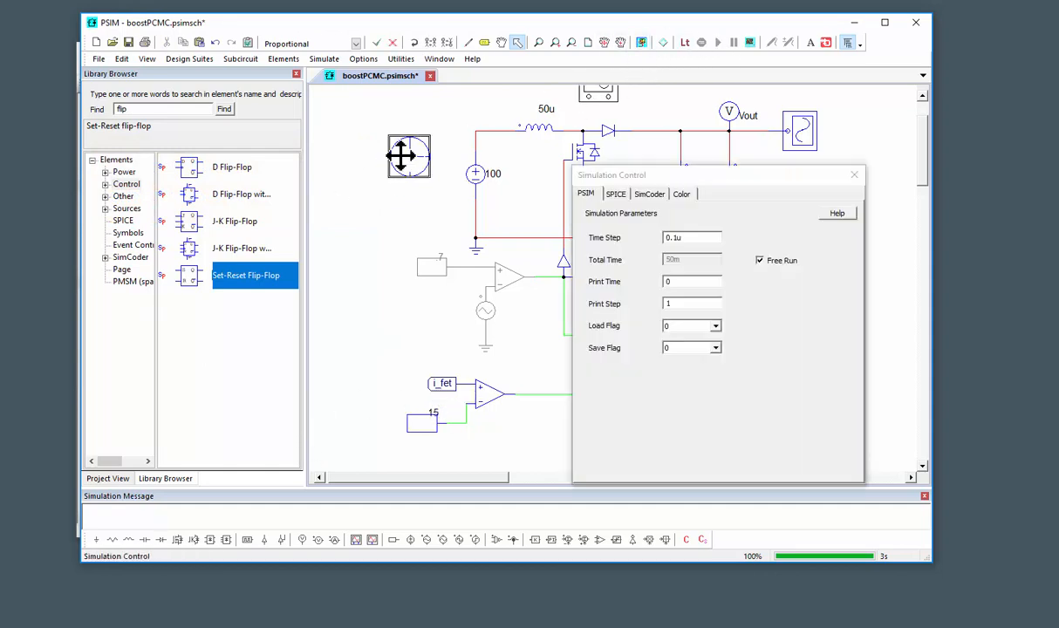
left_click(854, 174)
left_click(641, 42)
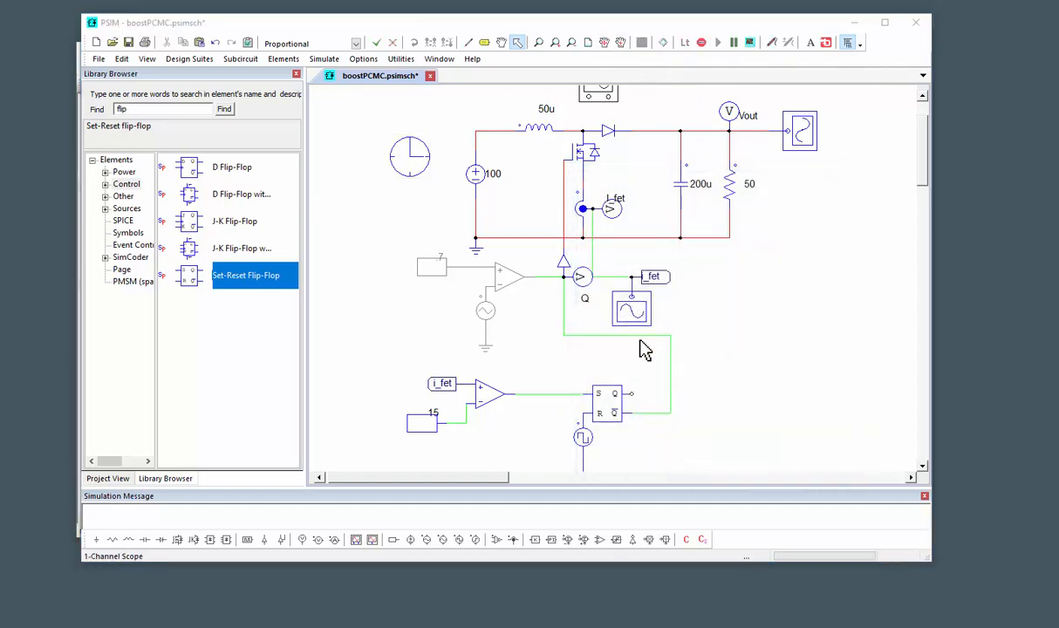
Step: Open the Vout and i_fet scopes and set the i_fet scope's vertical scale to 10 V/Div
double_click(795, 130)
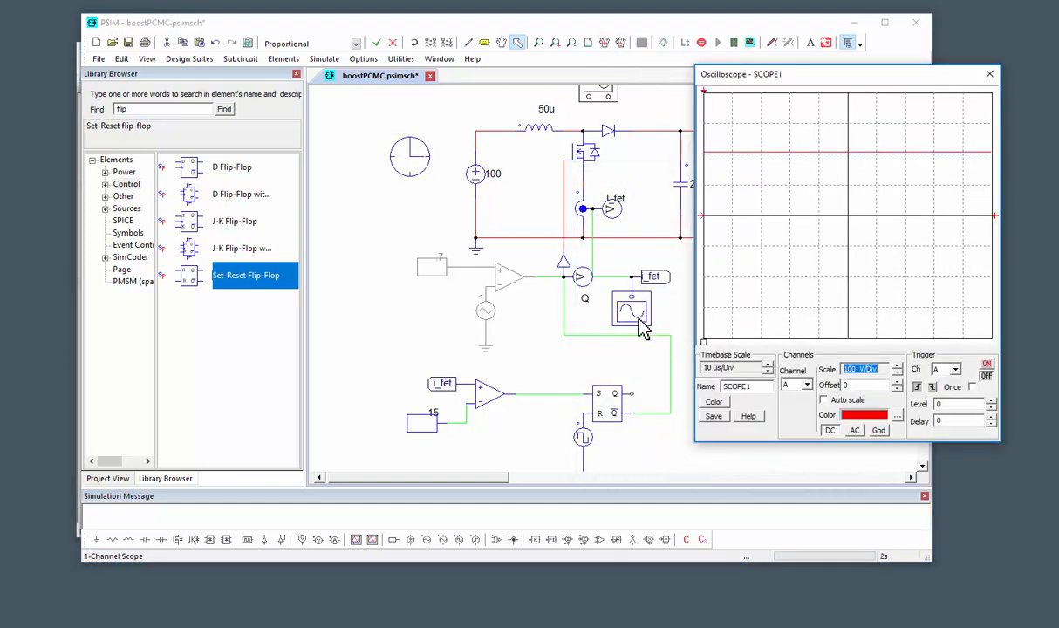
double_click(632, 305)
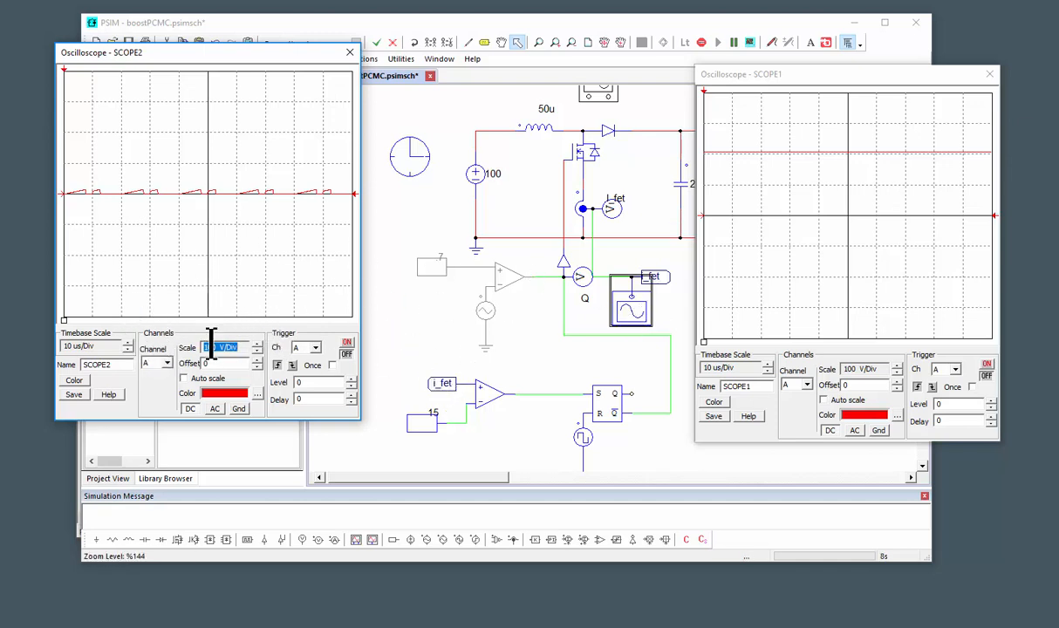
left_click(257, 346)
left_click(257, 353)
left_click(257, 352)
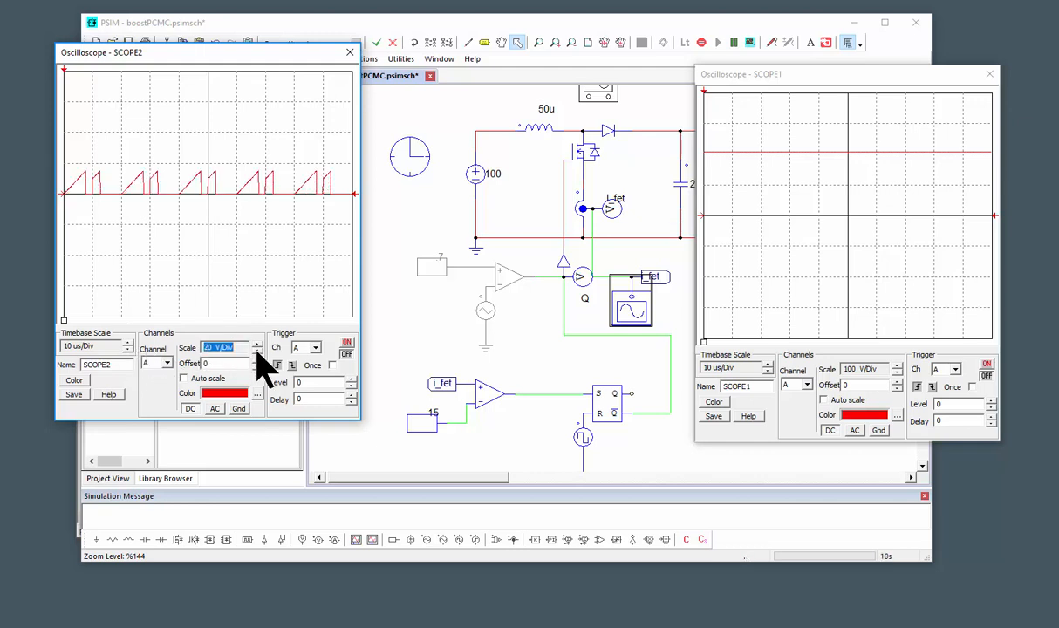
left_click(258, 352)
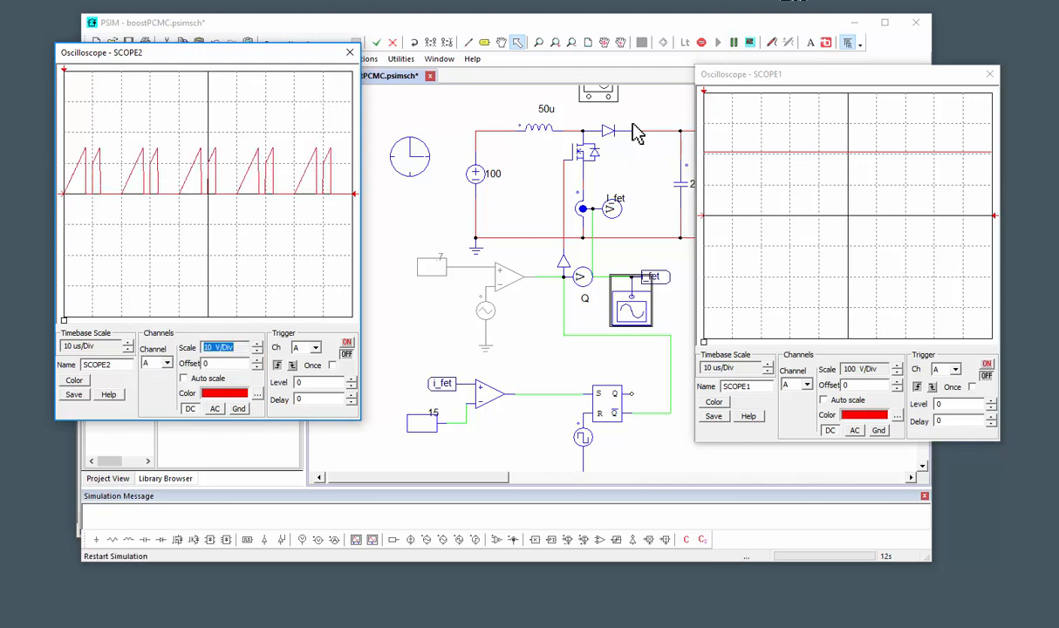
Step: Lower the comparator's constant to 10 during the run and arrange its dialog between the Vout and i_fet scopes
double_click(428, 413)
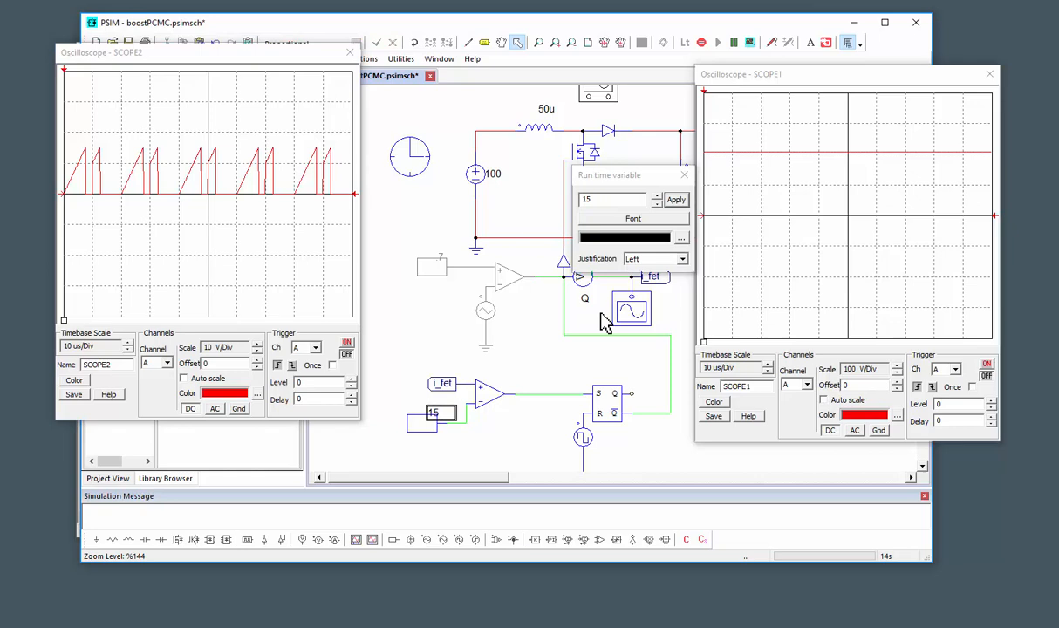
left_click(656, 203)
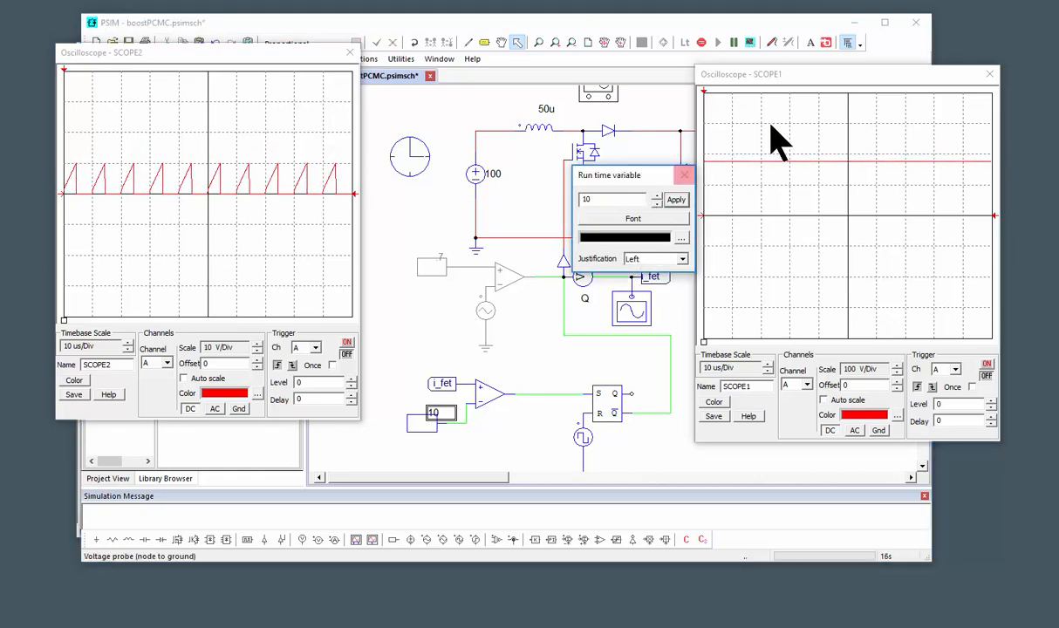
left_click(989, 75)
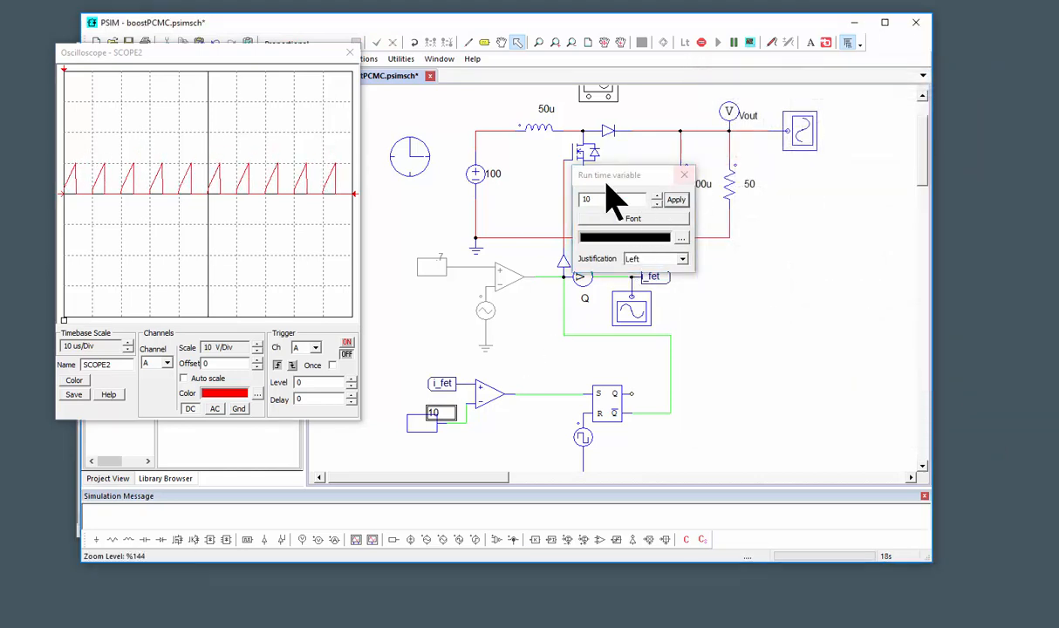
left_click_drag(605, 177, 457, 171)
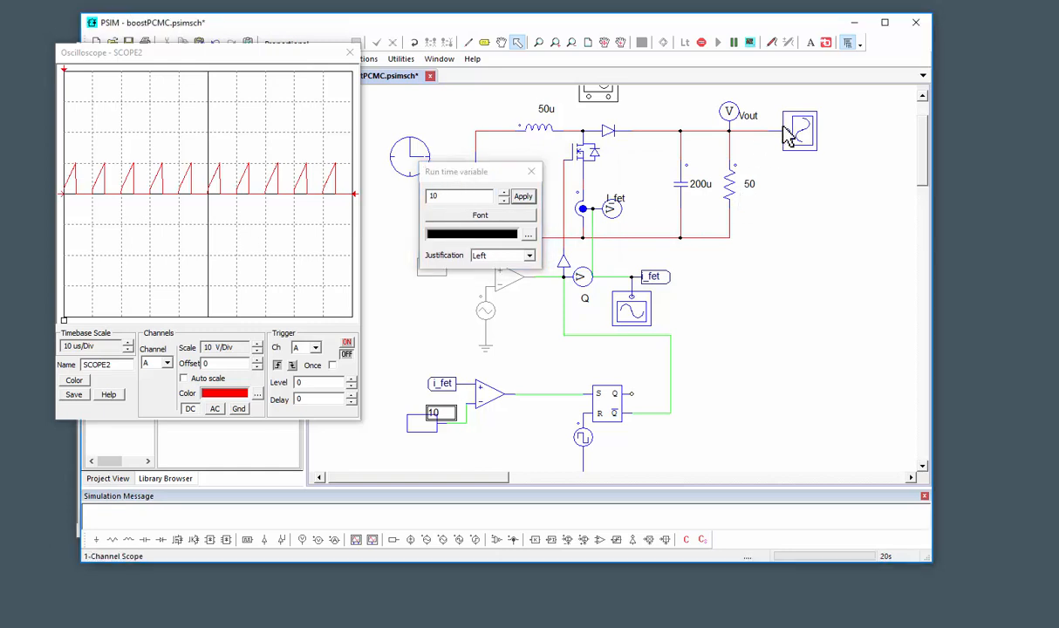
double_click(796, 133)
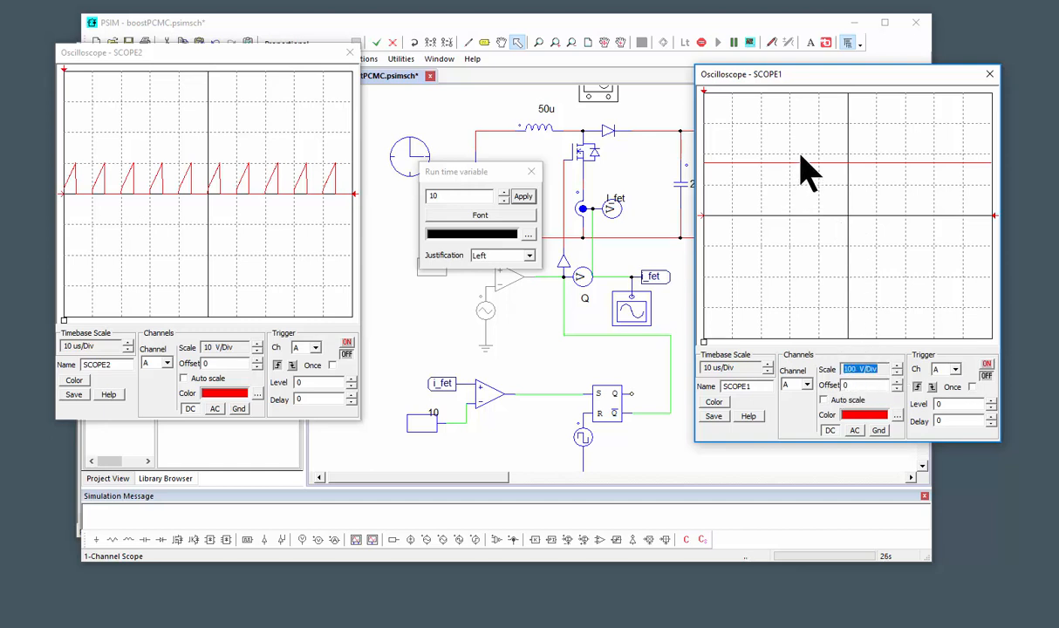
left_click_drag(449, 175, 401, 229)
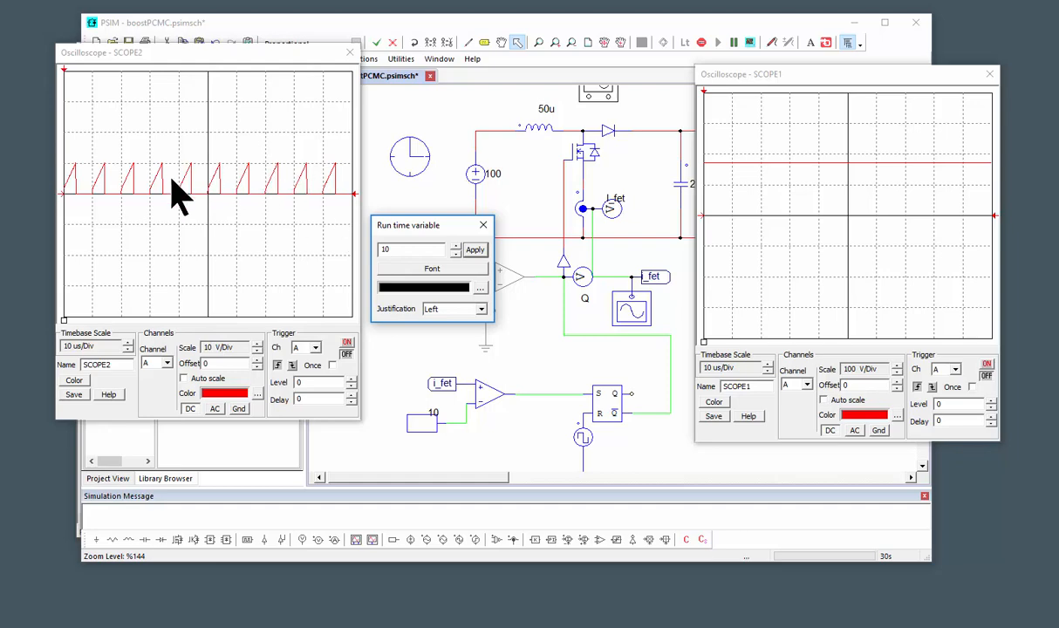
Step: Set the i_fet scope's timebase to 5 us/Div and switch the Vout scope to AC coupling with auto scale
left_click_drag(161, 60, 164, 72)
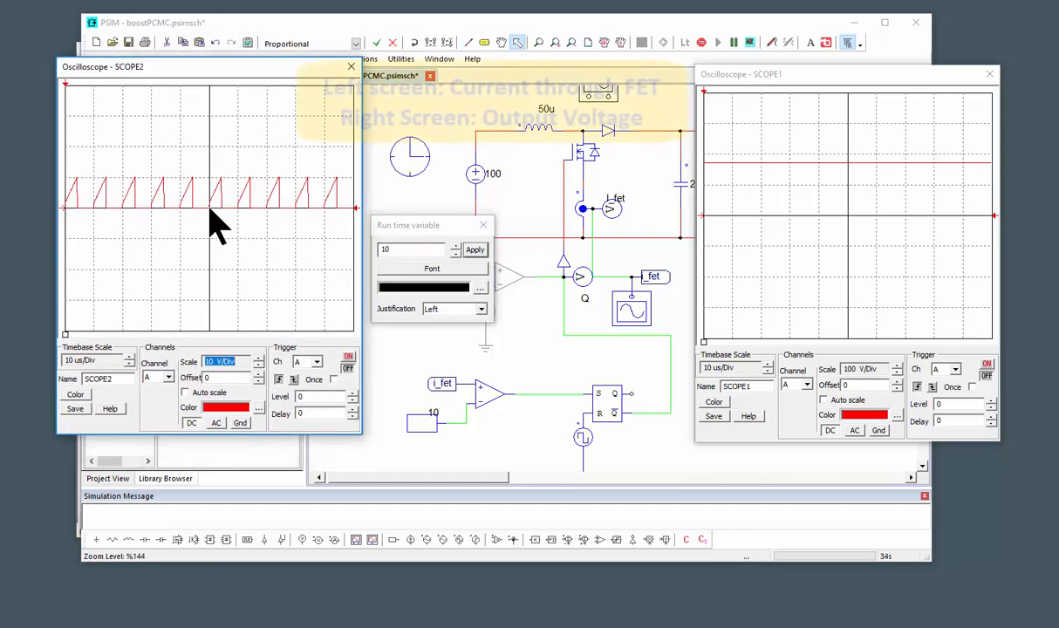
left_click(128, 363)
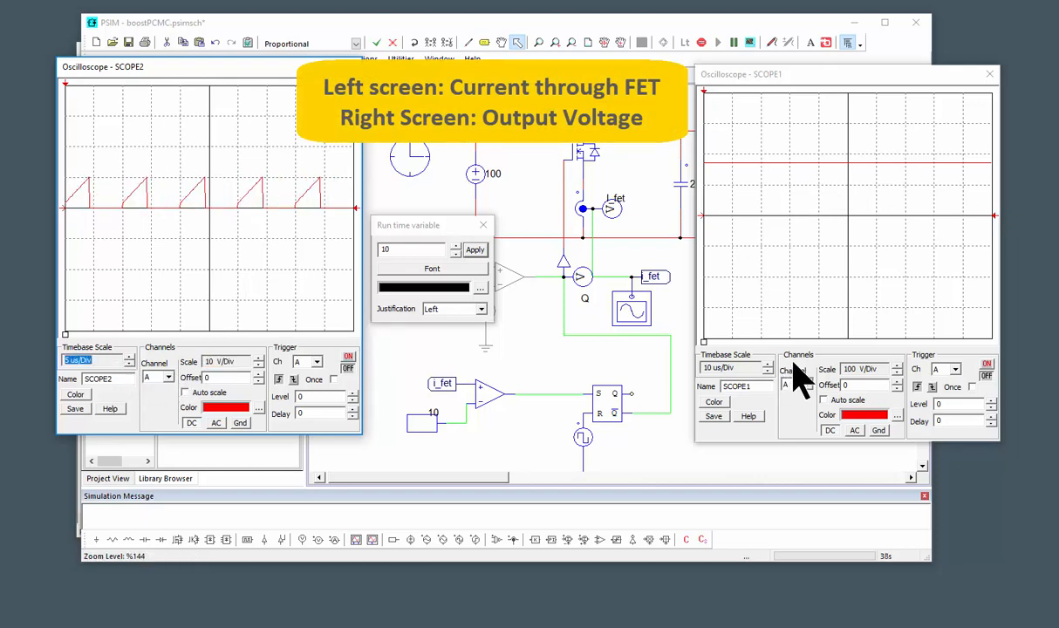
left_click(851, 429)
left_click(836, 401)
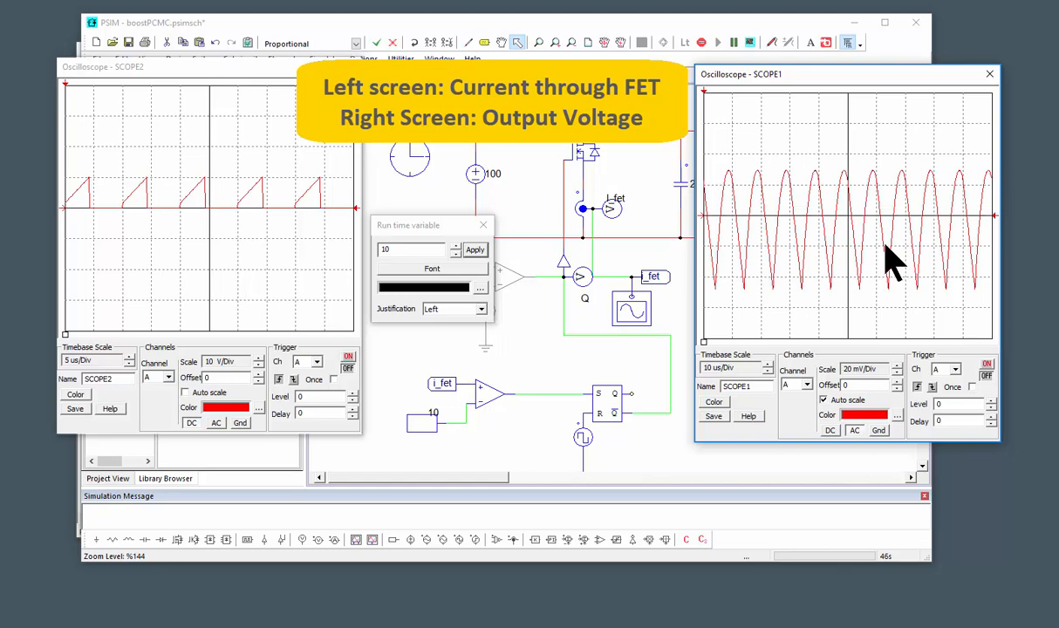
Step: Raise the comparator's constant one unit at a time to 14 while the simulation runs
left_click(454, 247)
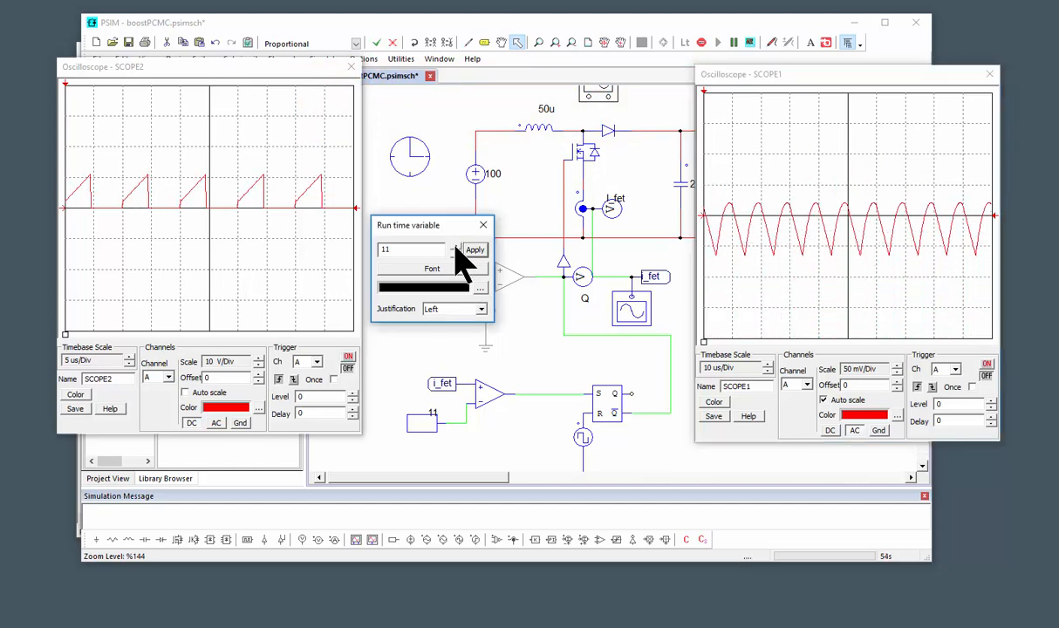
left_click(454, 247)
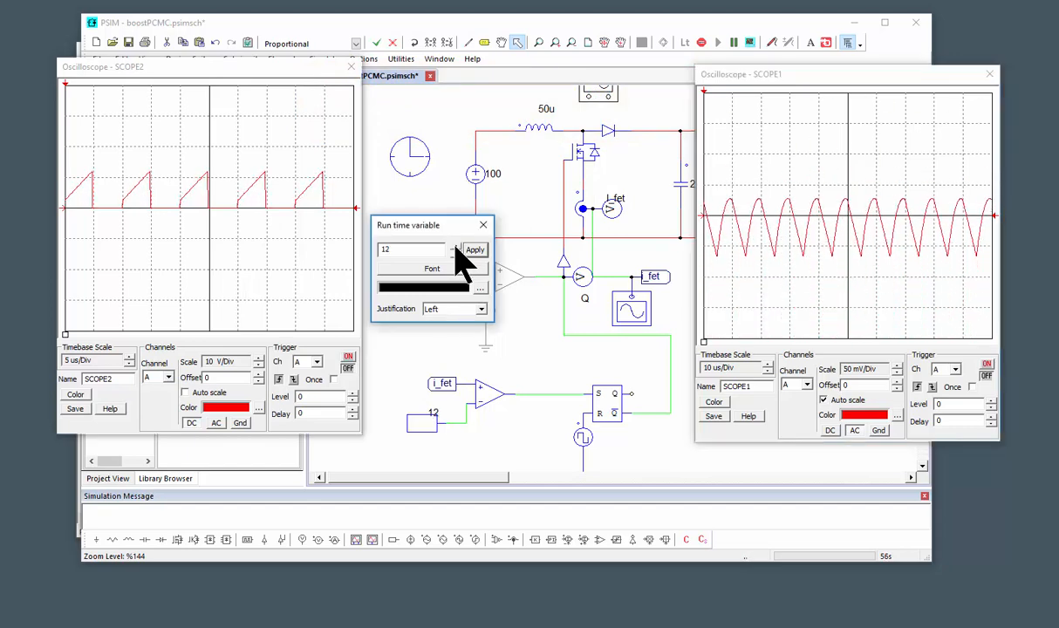
left_click(455, 247)
left_click(455, 247)
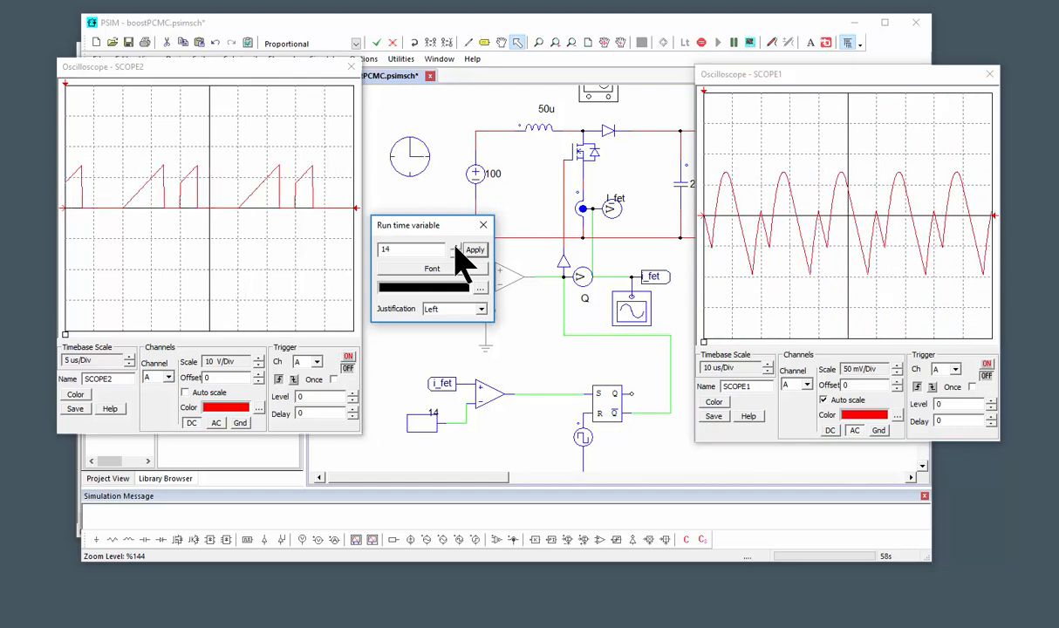
Step: Set the i_fet scope's trigger level to 1 and raise the comparator's constant in single steps to 20
left_click(348, 357)
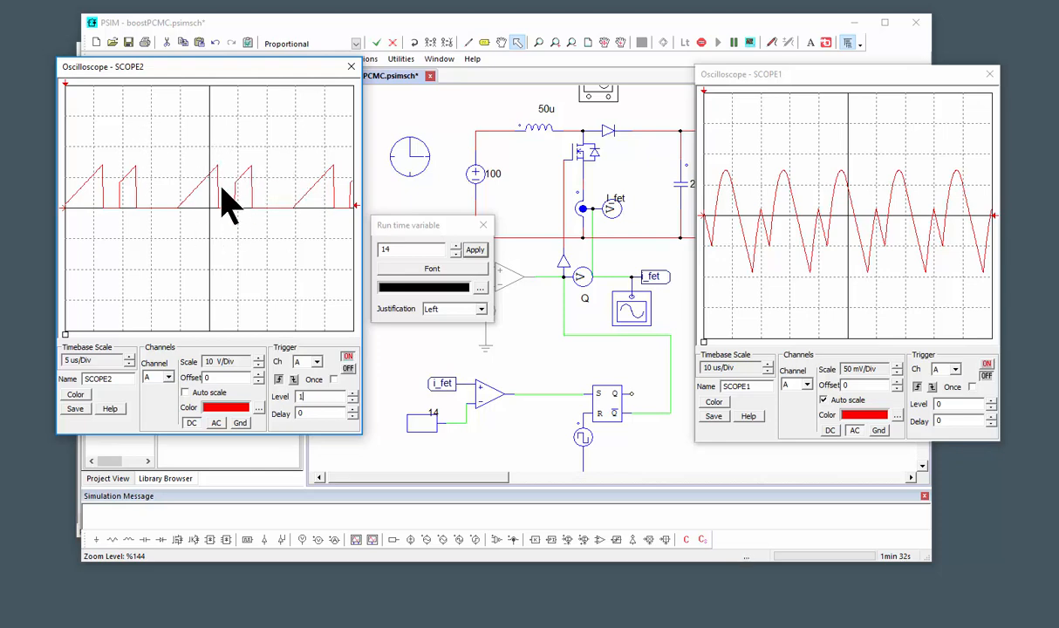
left_click(454, 247)
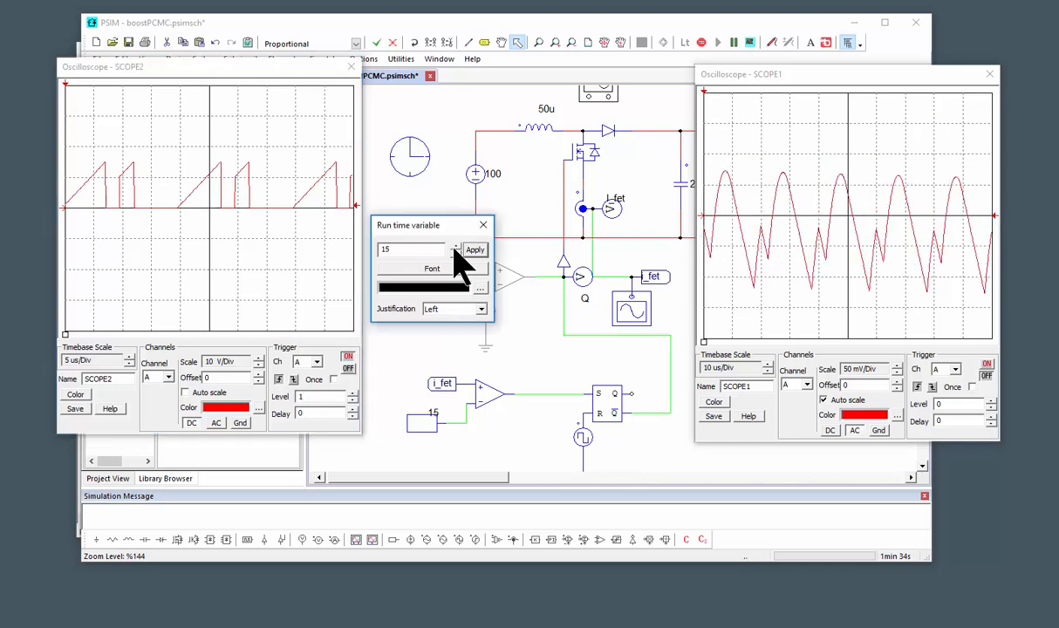
left_click(453, 247)
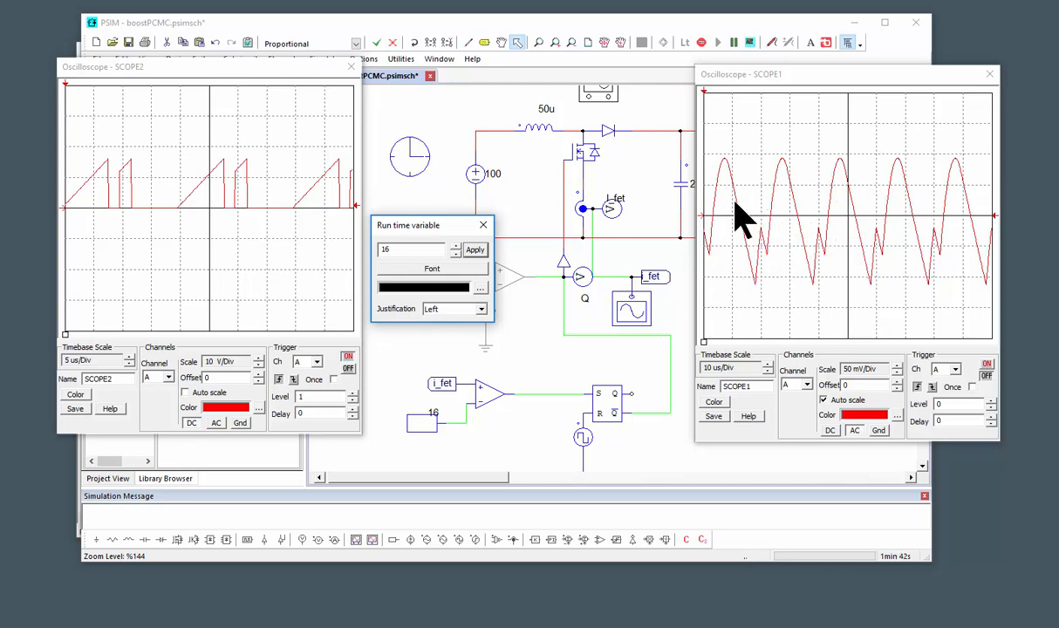
left_click(455, 246)
left_click(455, 247)
left_click(456, 247)
left_click(456, 247)
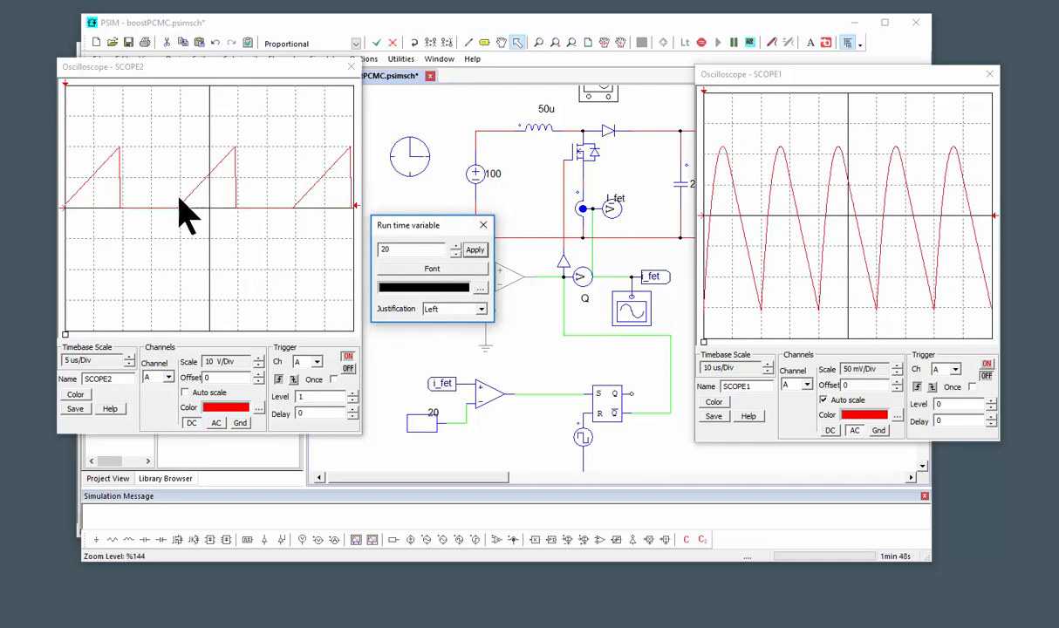
Step: Continue raising the running comparator's constant in single steps to 26
left_click(456, 247)
left_click(456, 247)
left_click(456, 246)
left_click(455, 247)
left_click(456, 247)
left_click(456, 247)
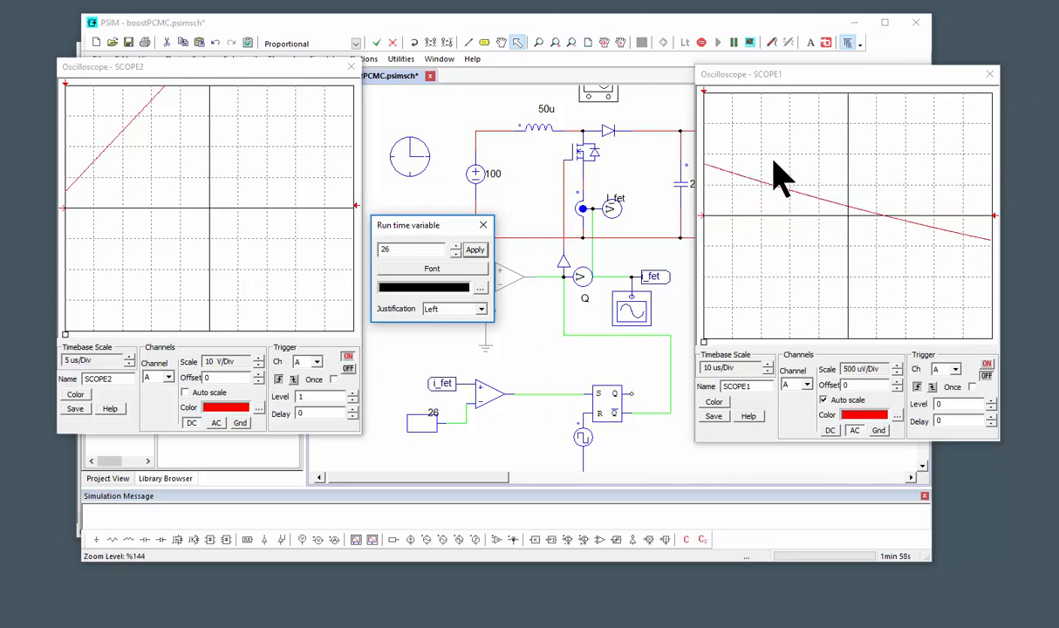
Step: Stop the simulation and close both oscilloscopes and the run time variable dialog
left_click(702, 43)
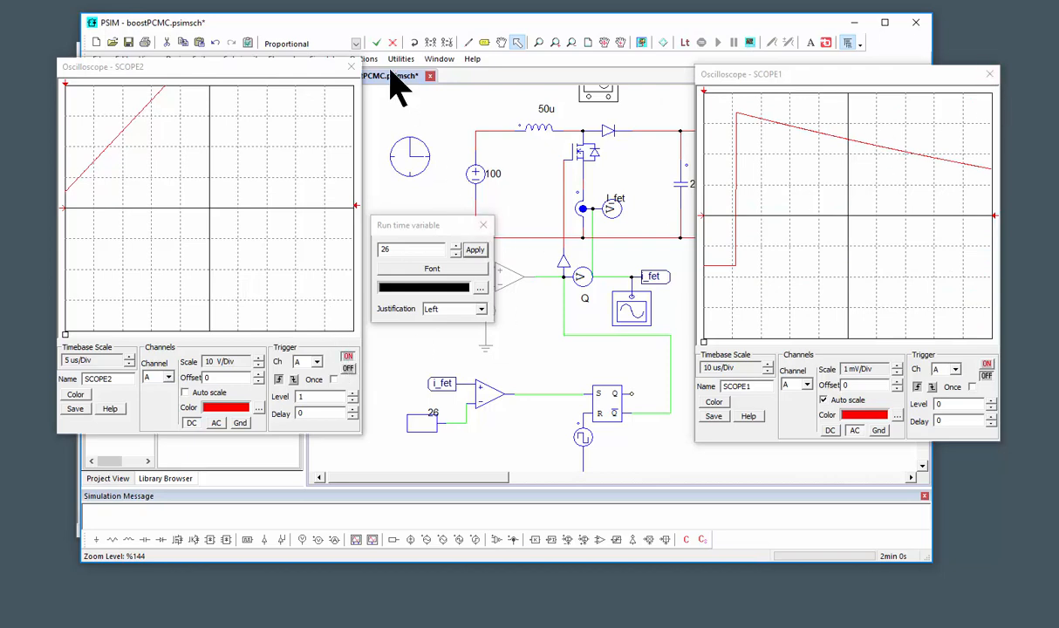
left_click(351, 67)
left_click(483, 225)
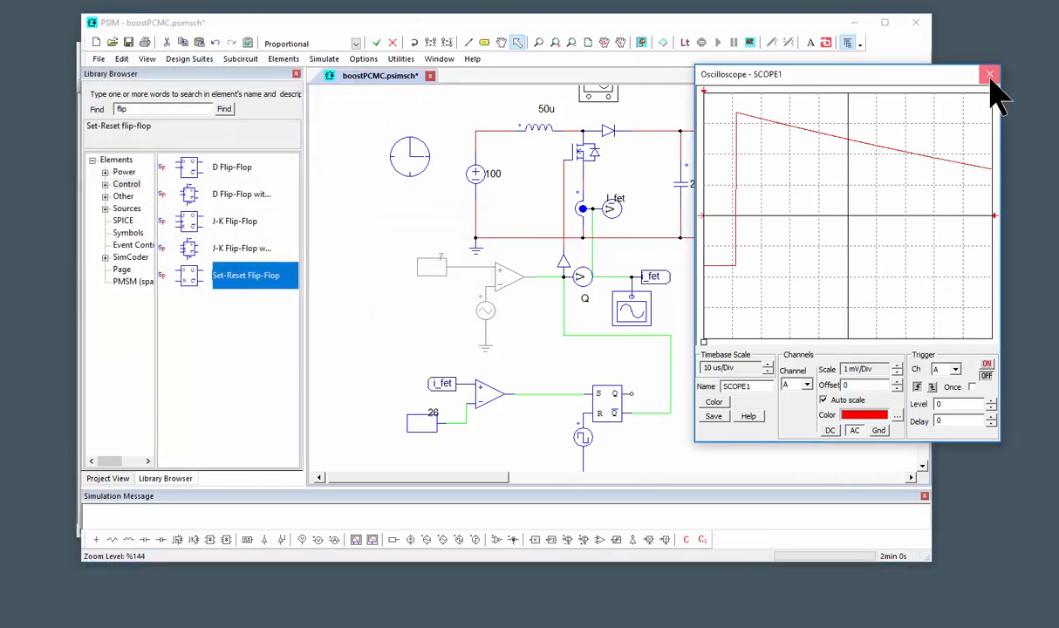
left_click(990, 75)
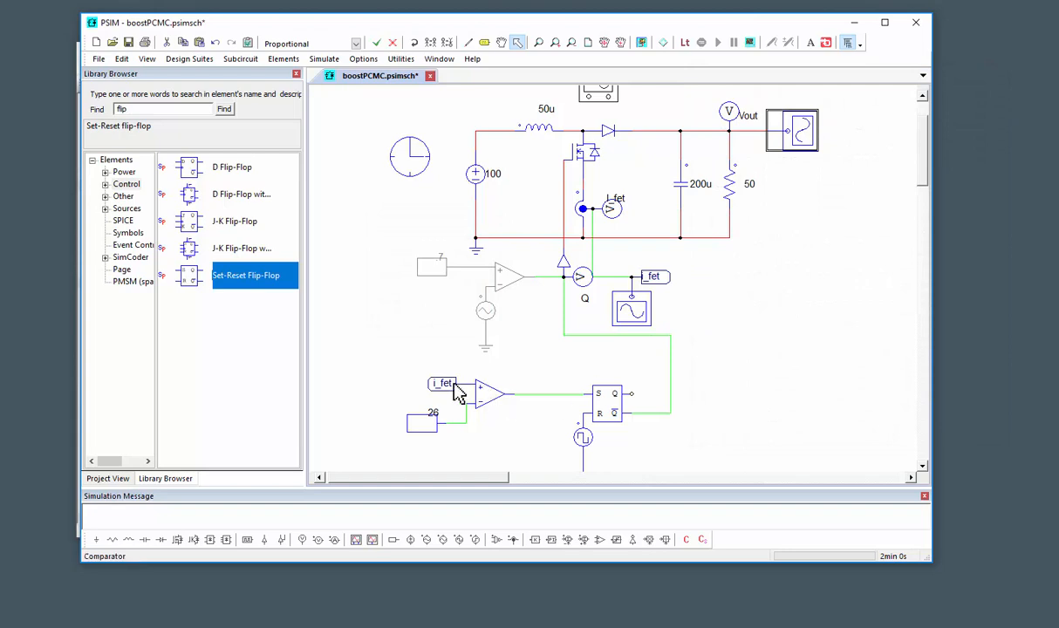
Step: Move the i_fet label up and away from the lower comparator and keep it wired to the comparator's positive input
mouse_move(453, 386)
left_mouse_down()
mouse_move(408, 384)
mouse_move(419, 371)
mouse_move(402, 346)
mouse_move(454, 385)
mouse_move(455, 366)
left_mouse_up()
left_click(407, 346)
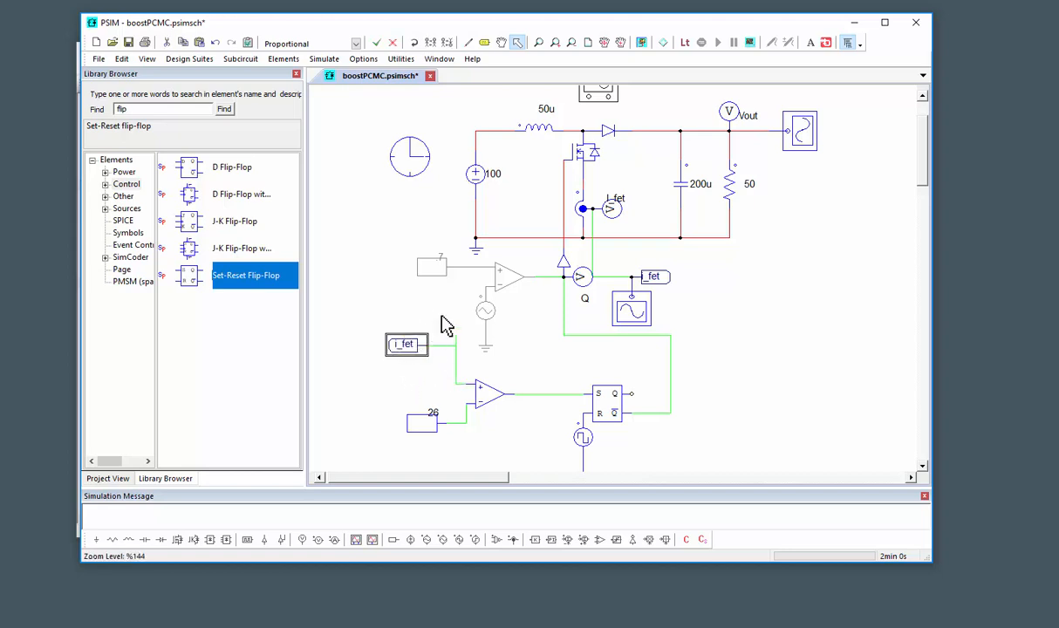
left_click(471, 365)
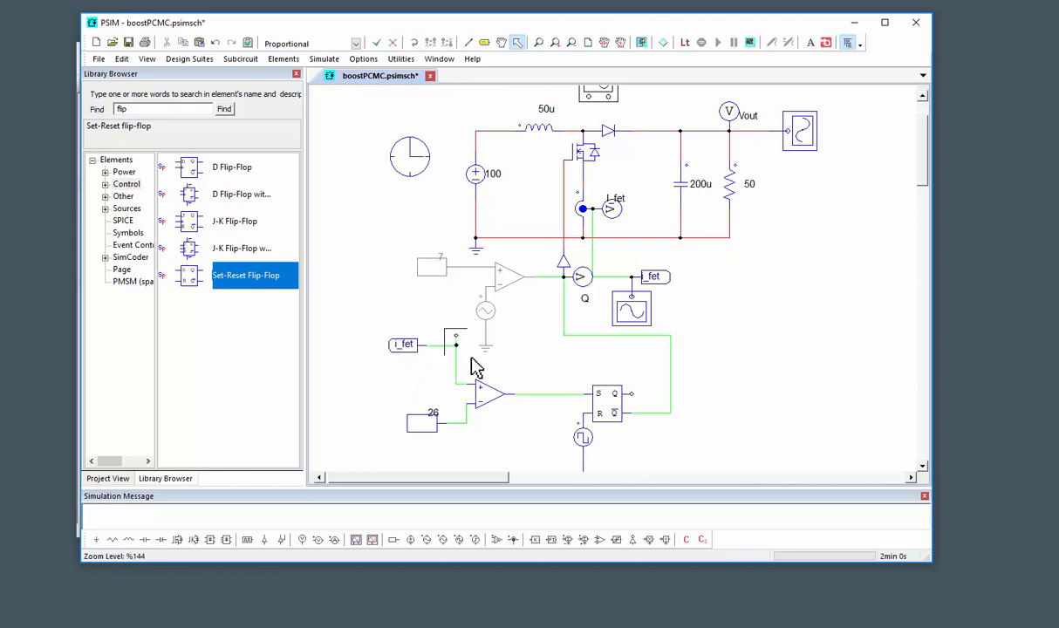
left_click(406, 345)
left_click_drag(406, 345, 380, 346)
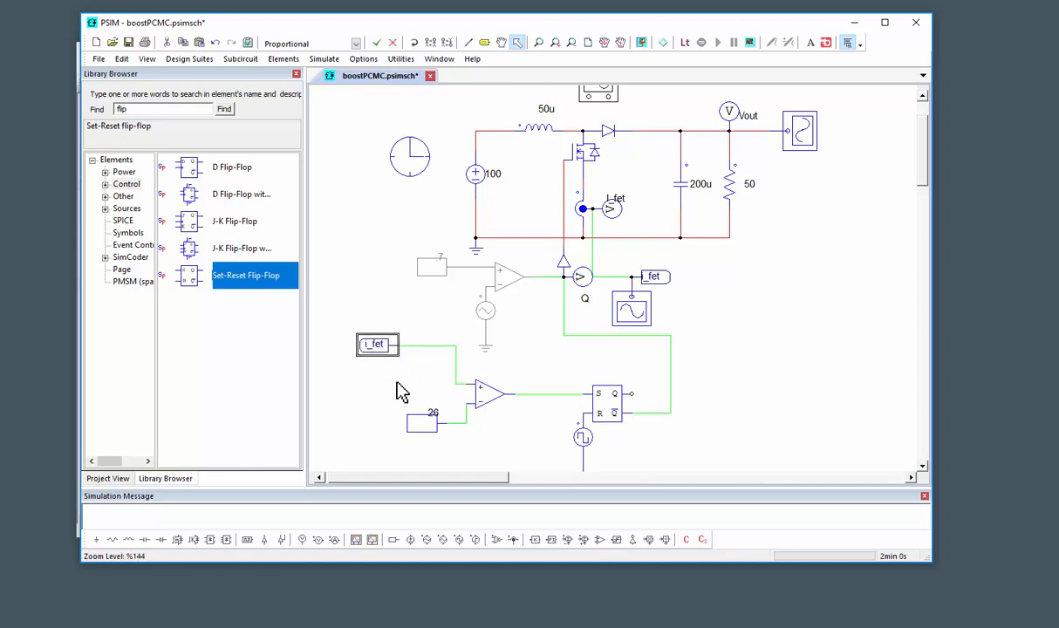
left_click(400, 393)
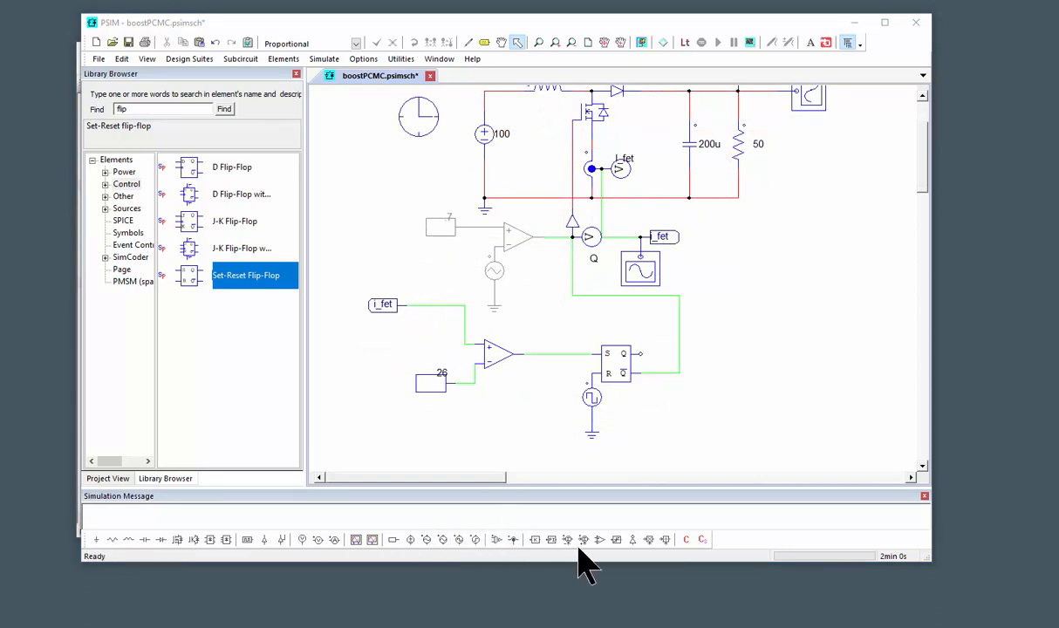
Step: Insert a summer between the i_fet label and the comparator, and connect a grounded triangular-wave voltage source to its second input
left_click(583, 539)
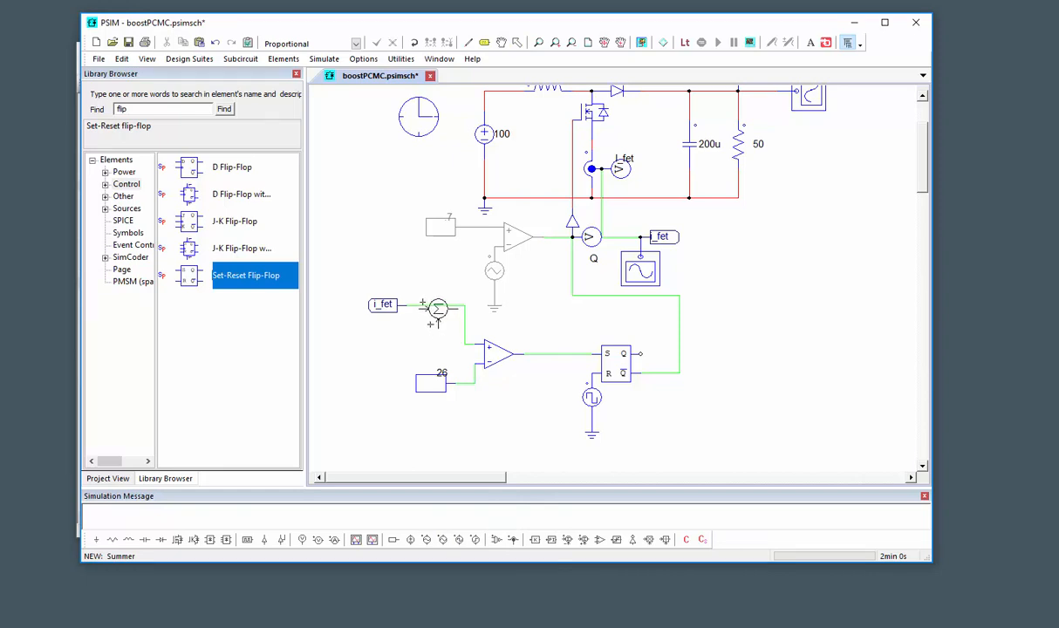
left_click(442, 539)
left_click(411, 336)
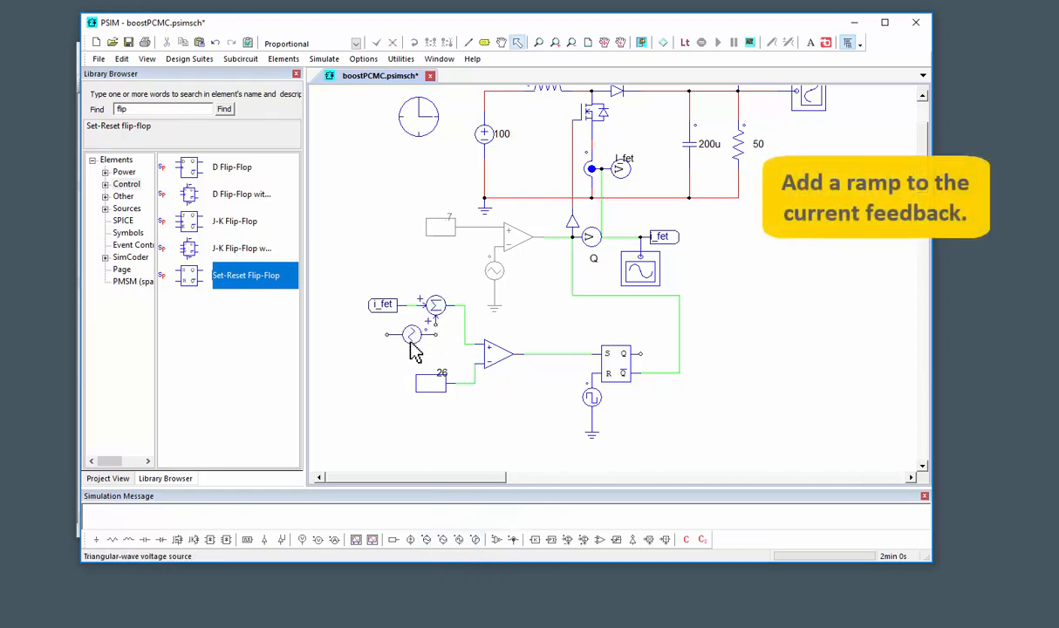
left_click(390, 335)
key("w")
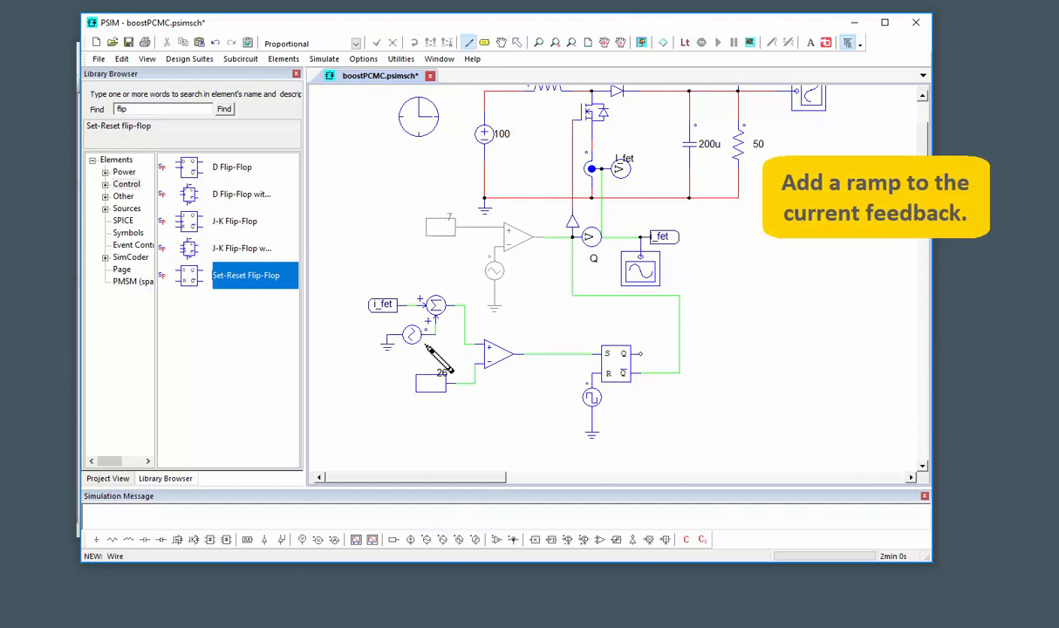
key("Escape")
Step: Configure the new triangular source with peak-to-peak voltage 1, frequency 100k, duty cycle 0.98 and DC offset 0
double_click(411, 336)
double_click(524, 328)
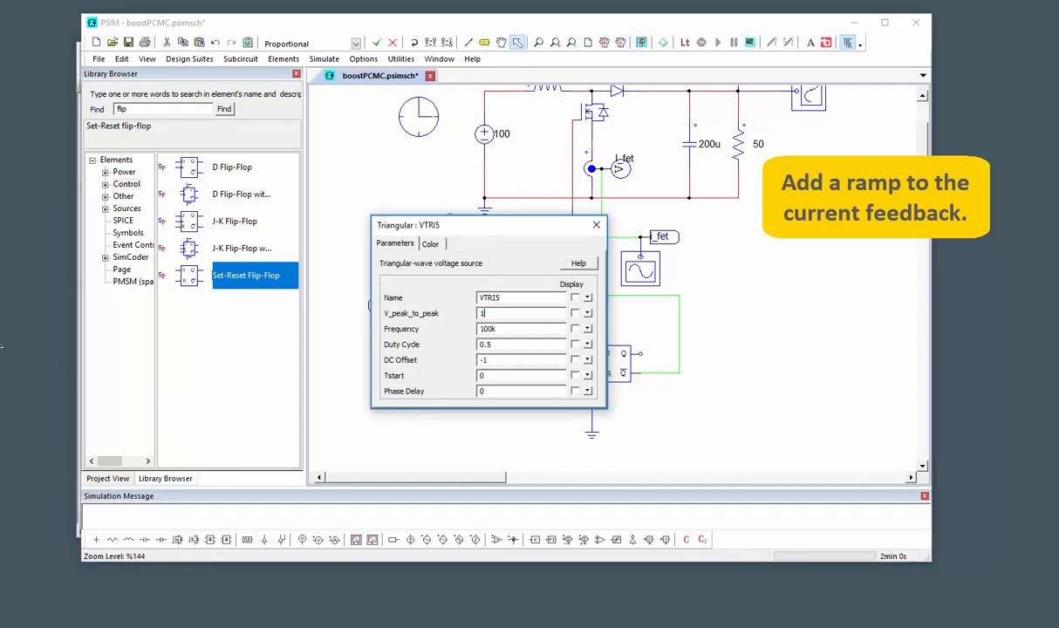
left_click(500, 344)
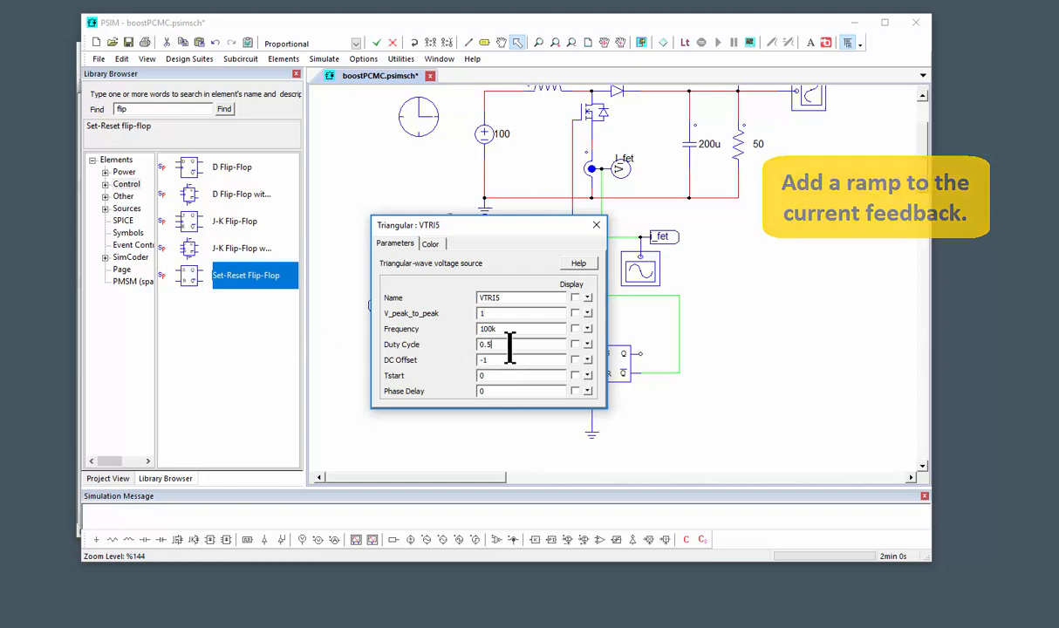
key("BackSpace")
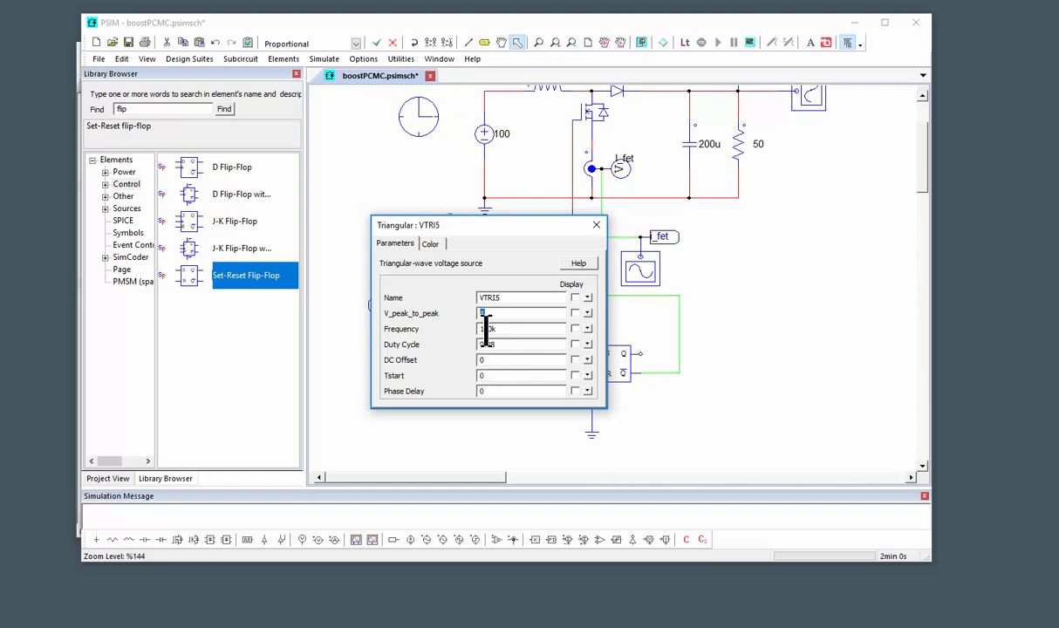
left_click(596, 225)
Step: Disable the peak current mode control blocks and re-enable the original comparator circuit with the constant 7
scroll(521, 402, "down", 1)
left_click(360, 326)
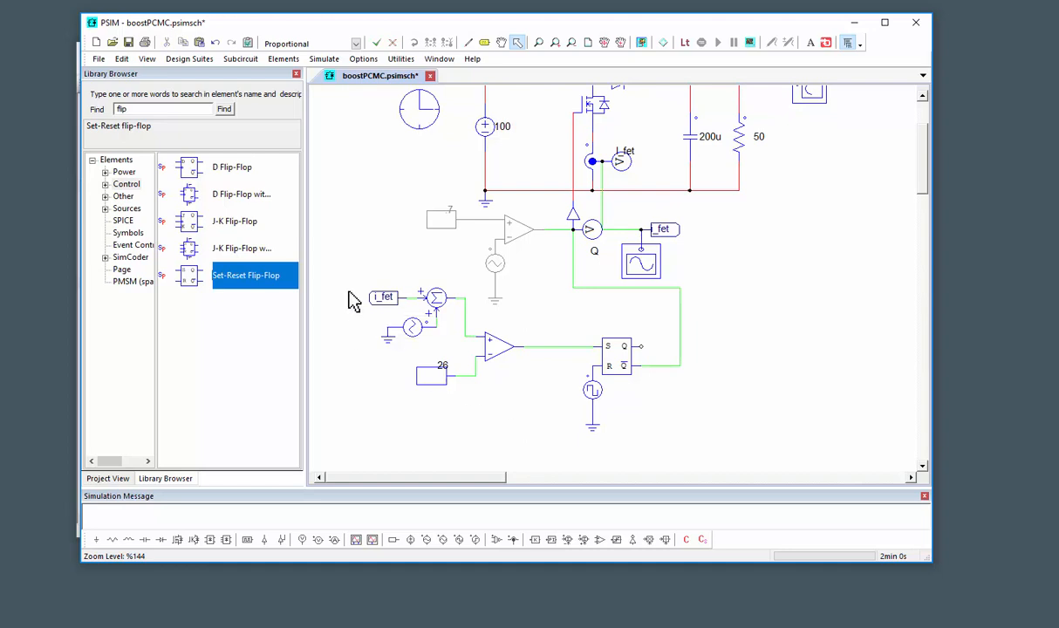
left_click_drag(350, 292, 370, 323)
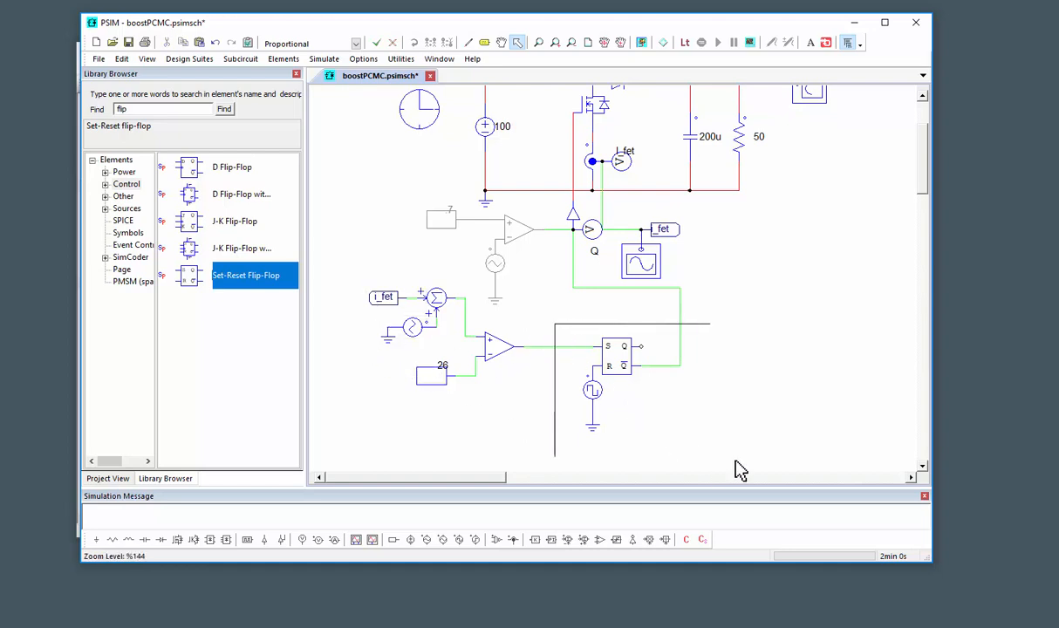
left_click_drag(740, 469, 578, 335)
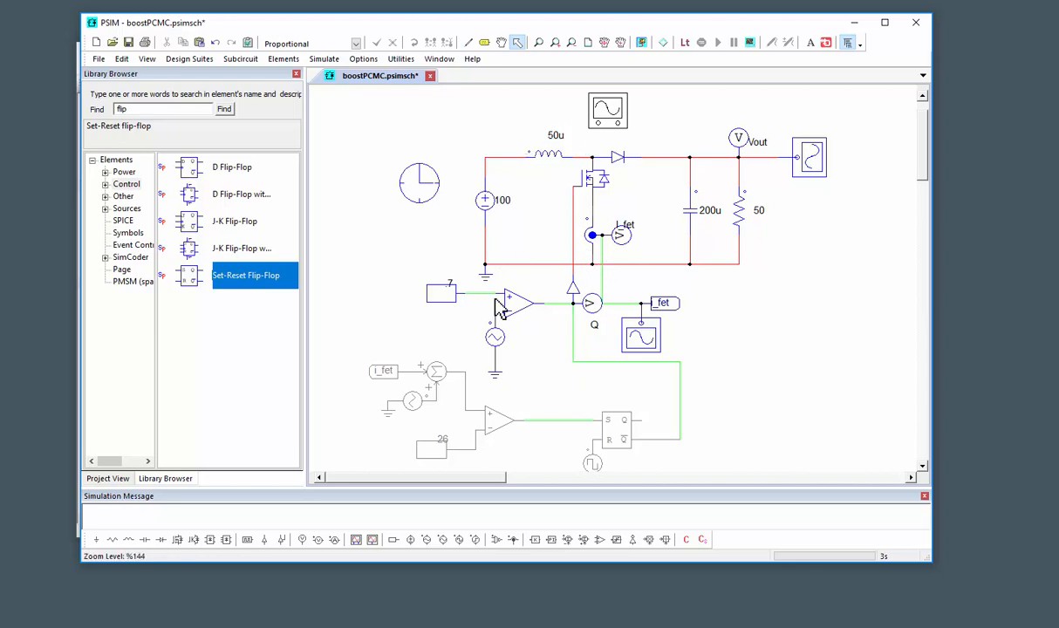
Step: Run the simulation and zoom the Vout, I(L1), Q and I_fet plots in on one inductor current down slope near 49 ms
left_click(641, 42)
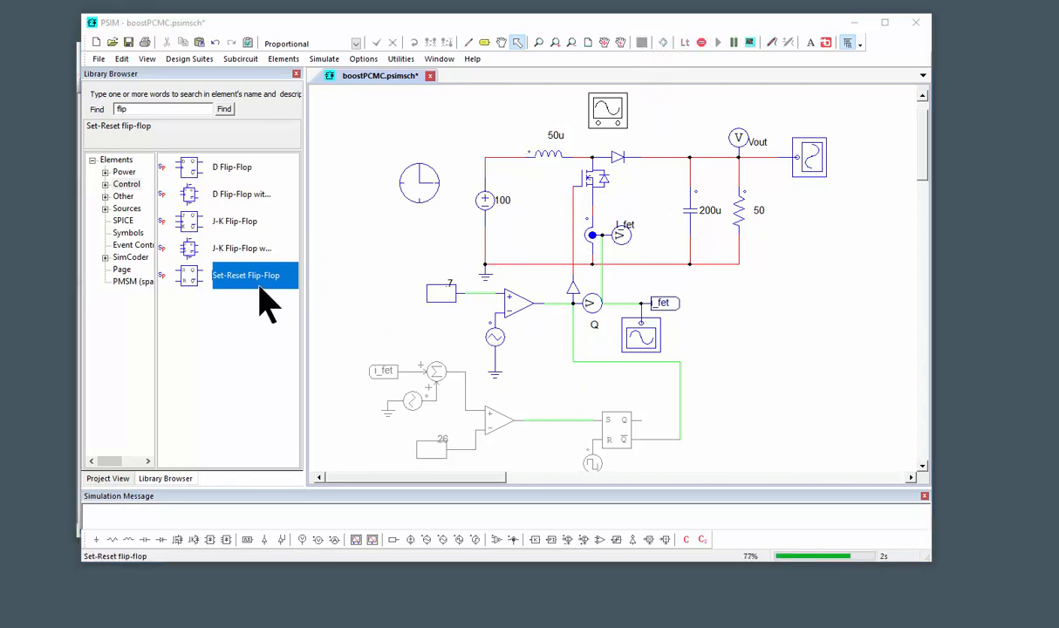
left_click(170, 84)
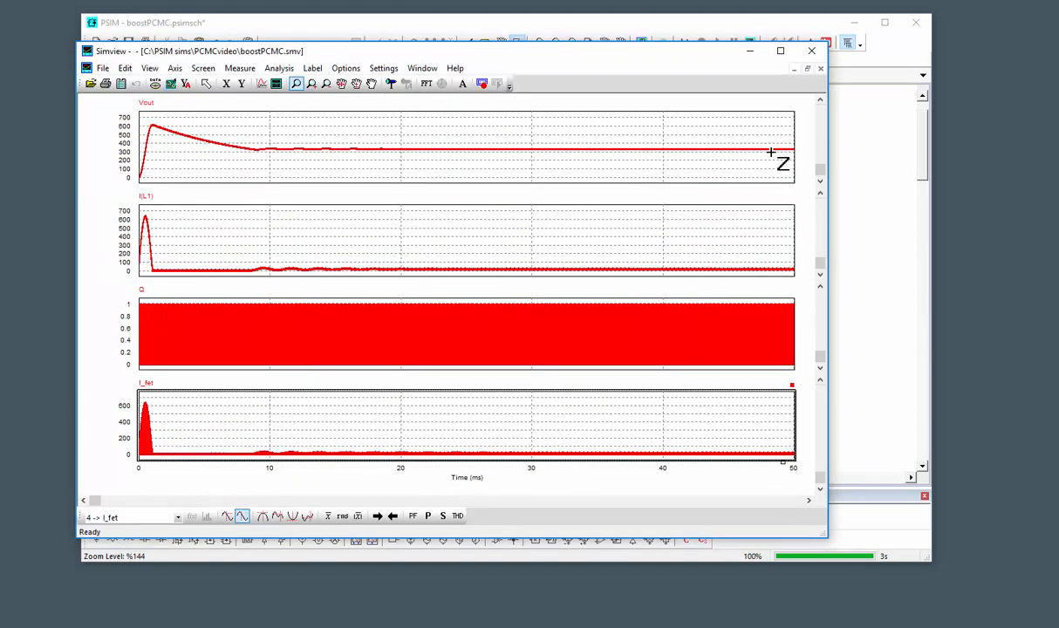
left_click_drag(772, 140, 785, 168)
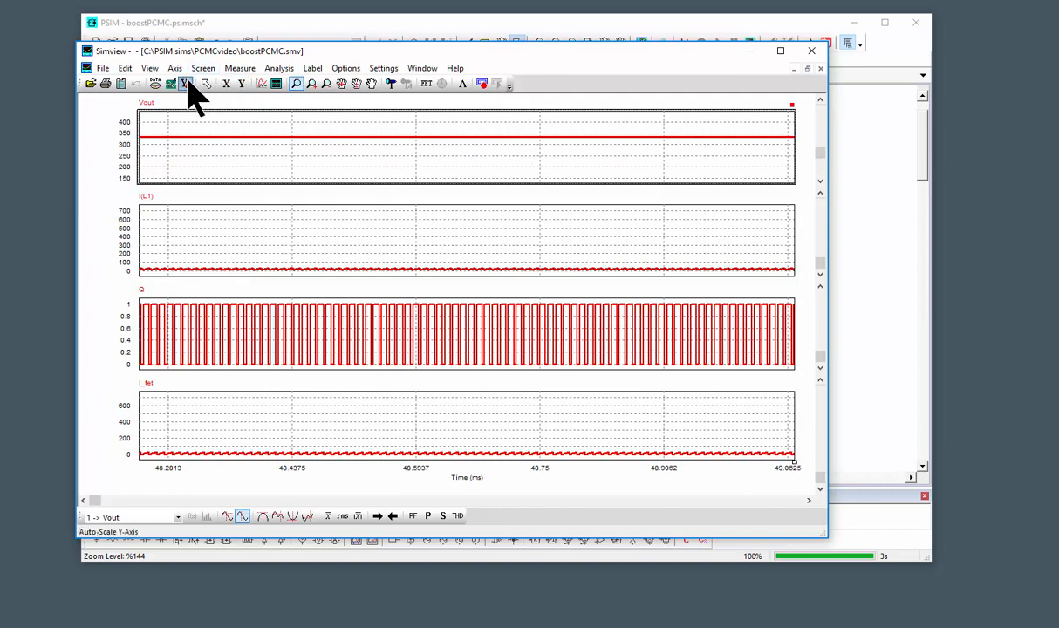
left_click_drag(702, 212, 776, 263)
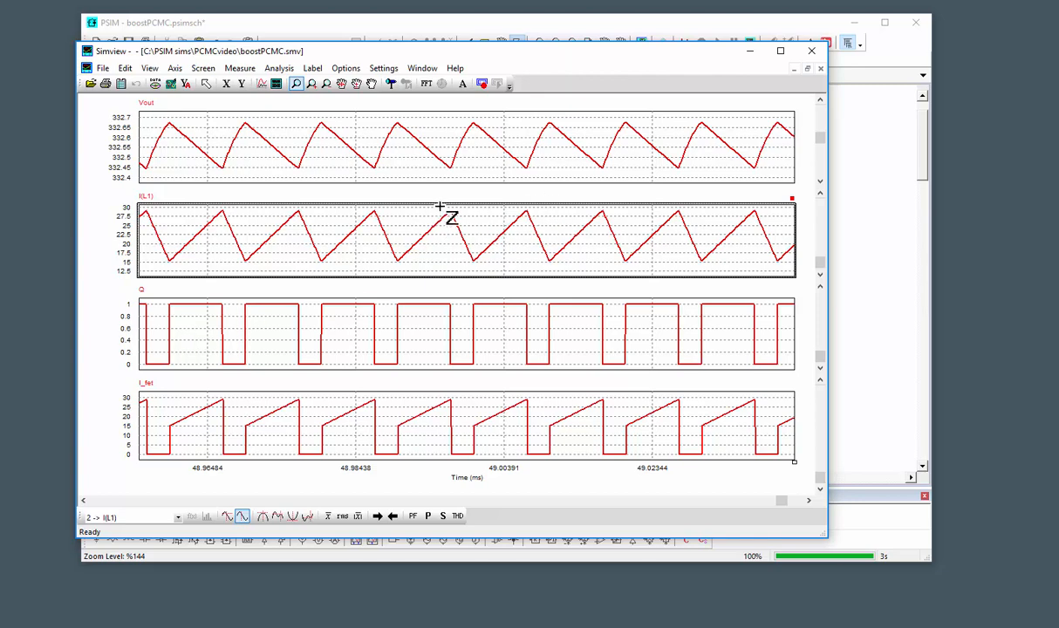
left_click_drag(489, 271, 485, 268)
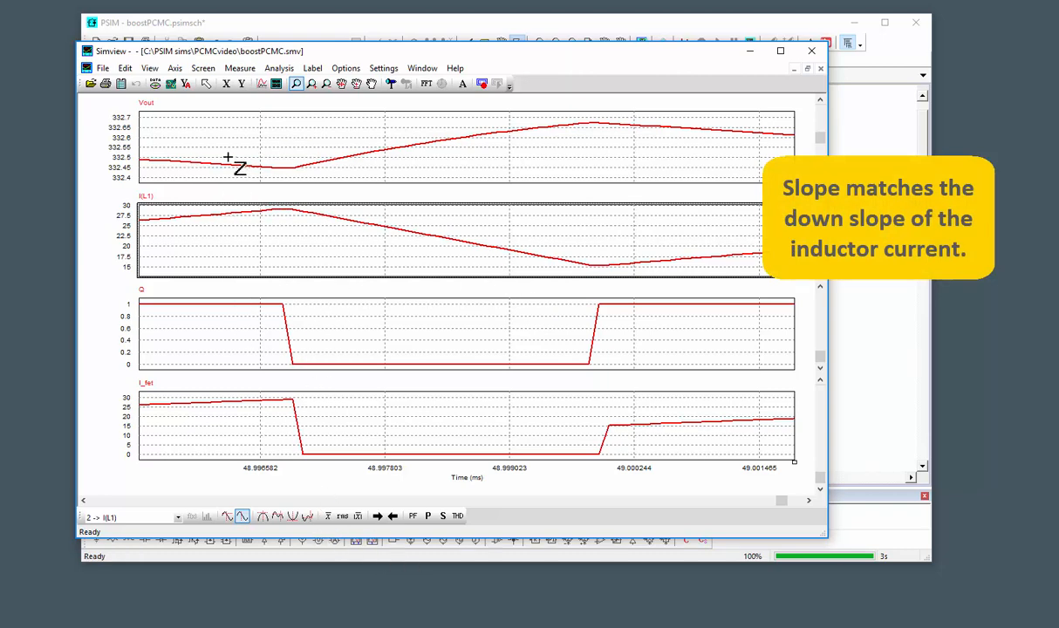
Step: Measure the inductor current's down slope in the I(L1) plot with two cursors, at the peak and just before the valley
left_click(240, 68)
left_click(244, 81)
left_click(294, 214)
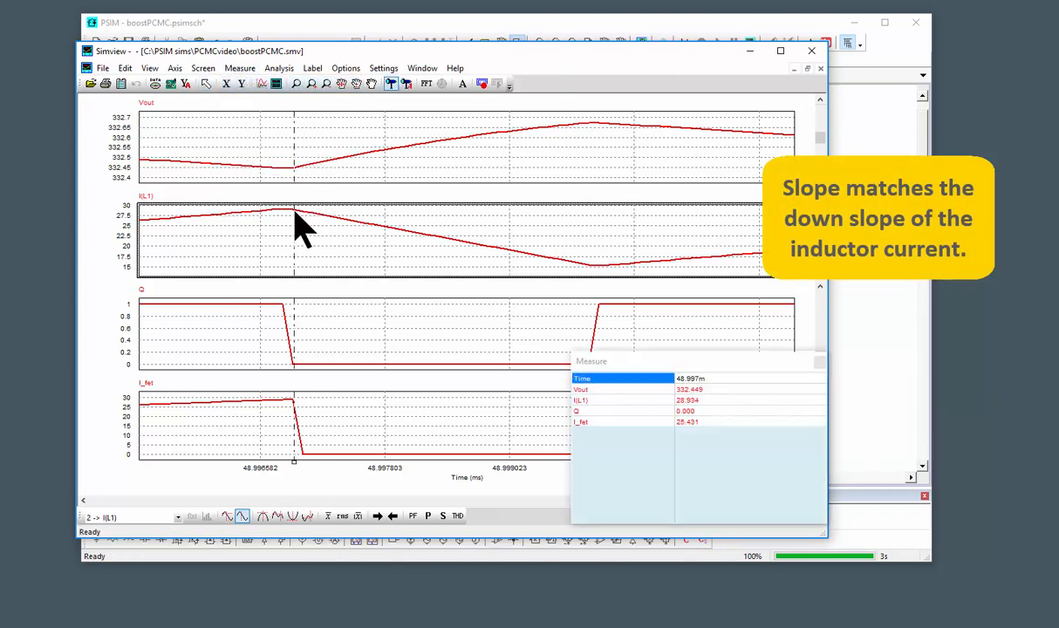
right_click(586, 266)
left_click_drag(668, 362, 839, 113)
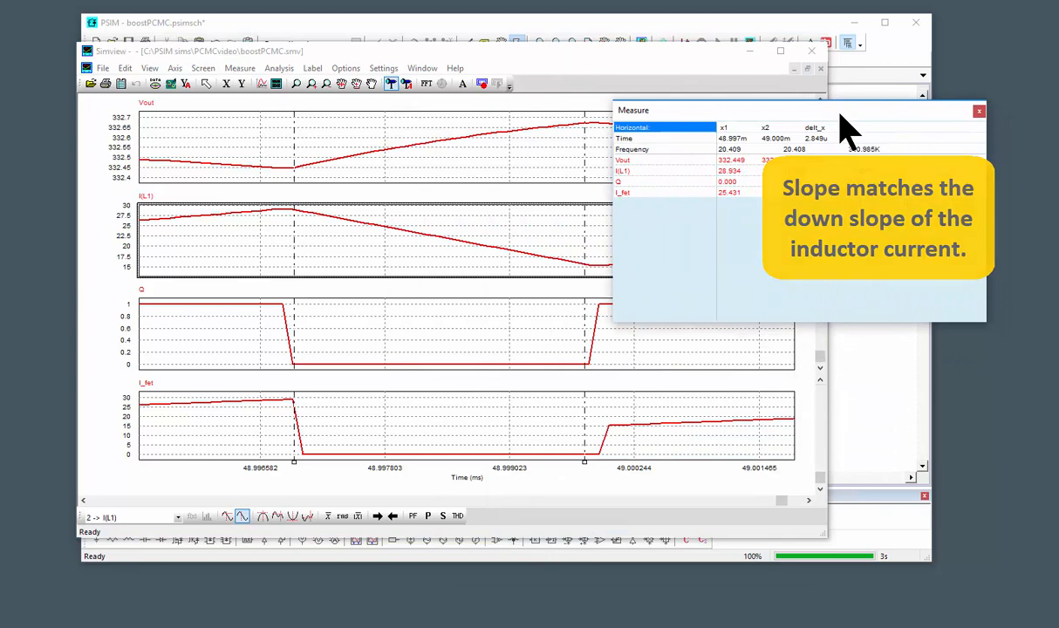
left_click(979, 111)
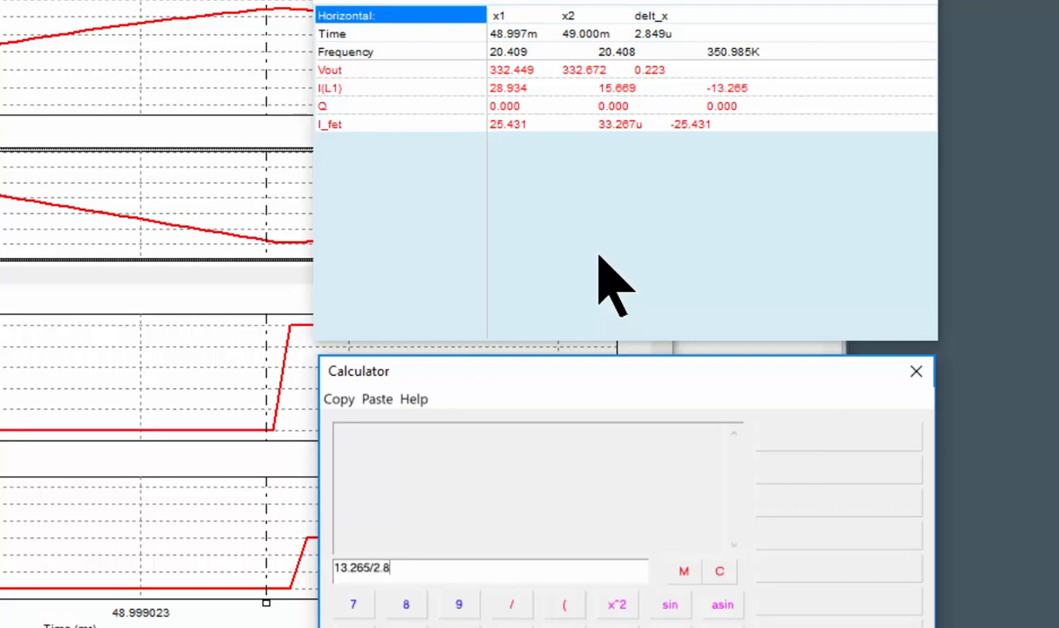
Step: Calculate 13.265/2.849u in the calculator and multiply the result by 10u to get the ramp amplitude
type("u")
key("Return")
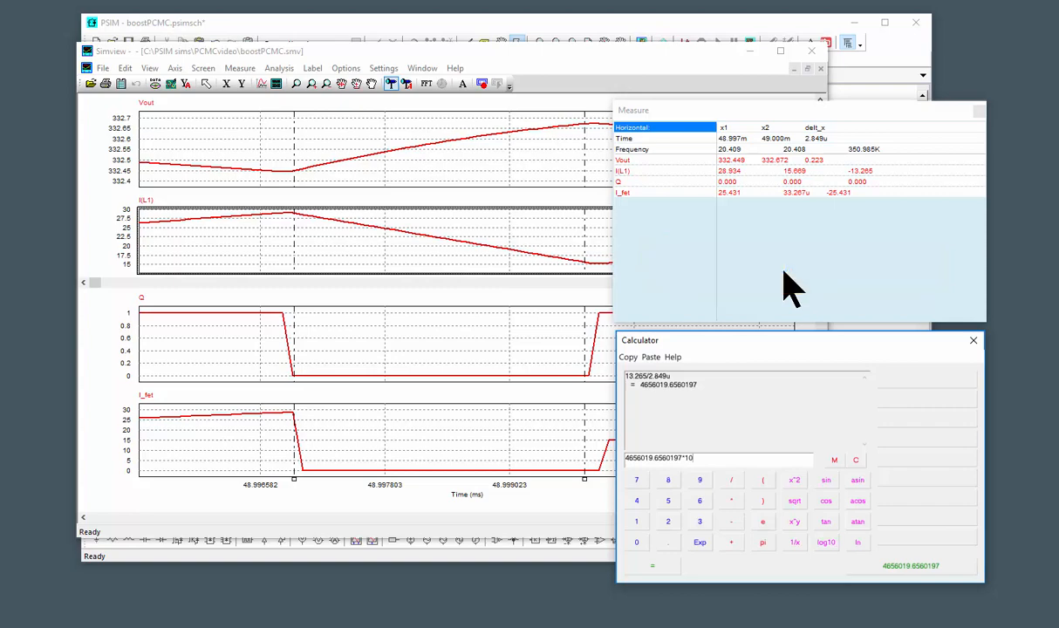
key("Return")
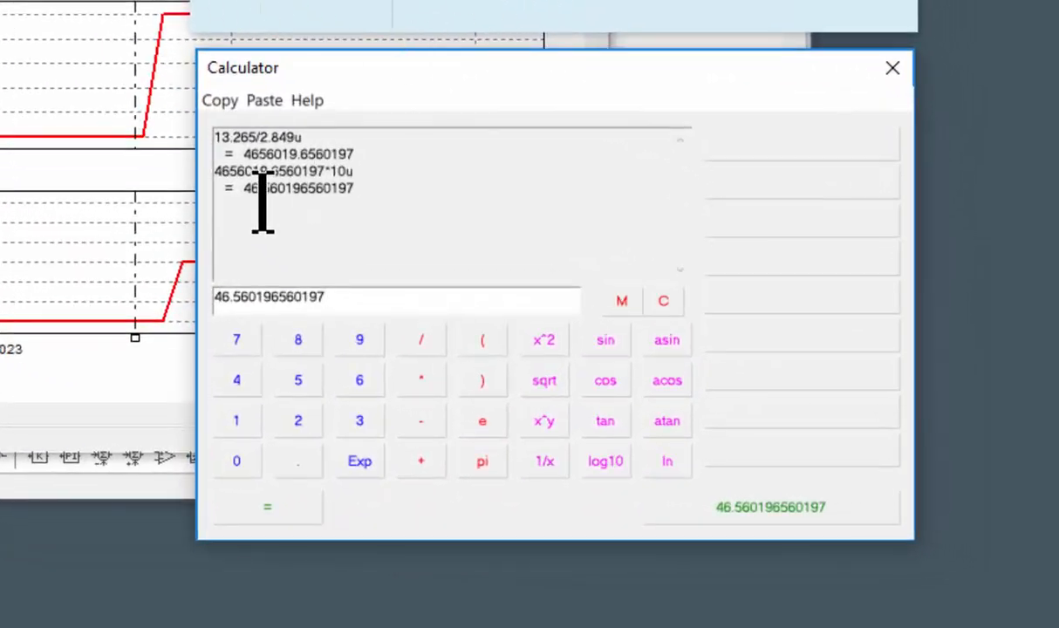
Step: Copy the digits 46.56 from the last calculator result and switch back to the PSIM schematic
left_click_drag(251, 193, 260, 192)
left_click(329, 193)
left_click_drag(373, 185, 279, 188)
key("ctrl+c")
left_click(302, 207)
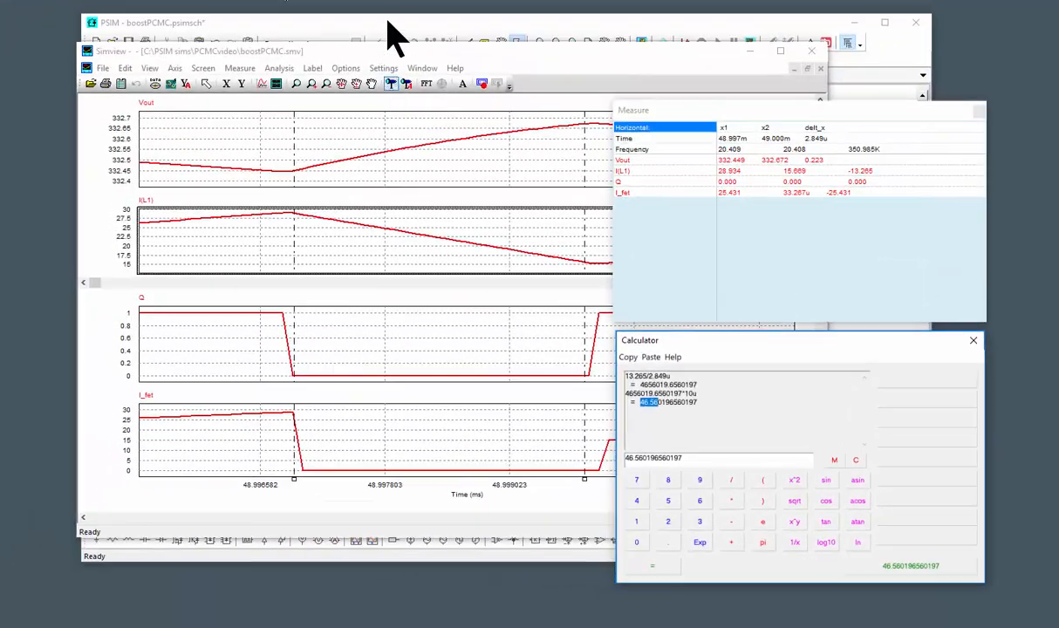
left_click(366, 19)
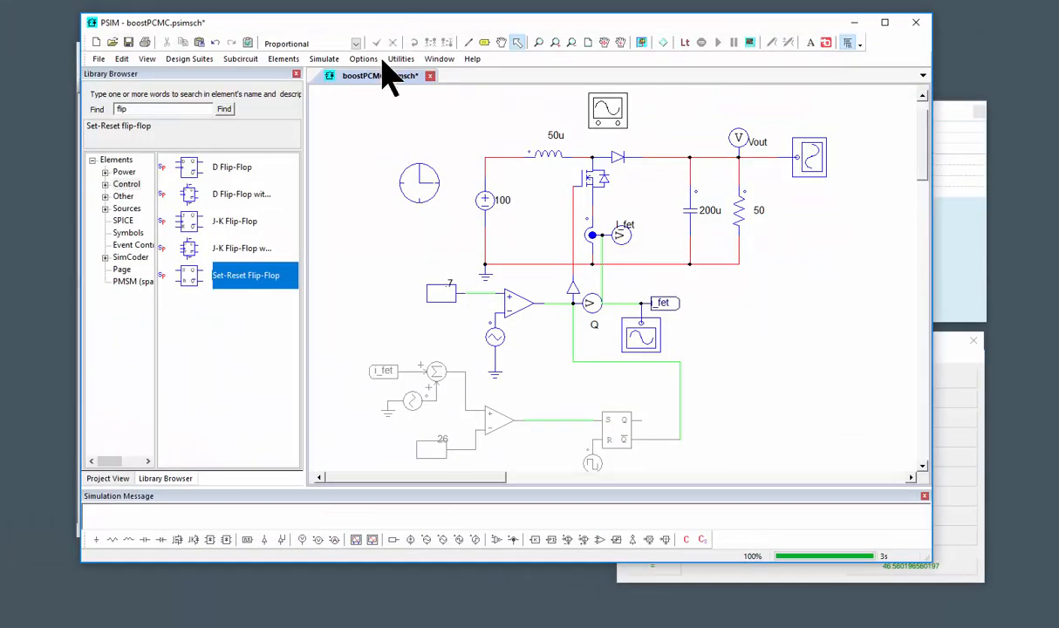
double_click(488, 343)
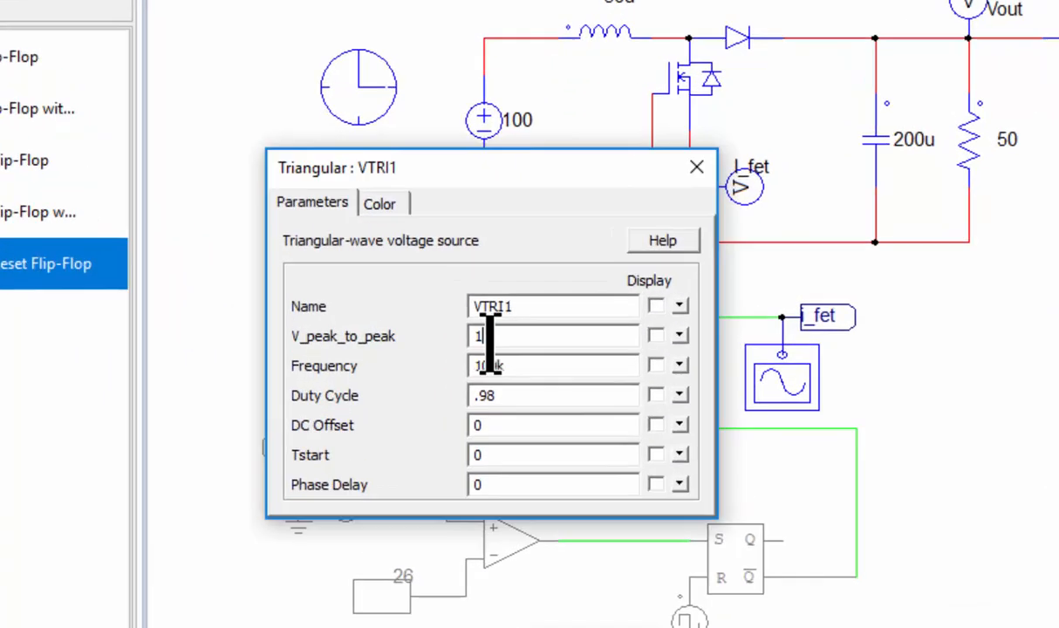
double_click(491, 313)
key("ctrl+v")
left_click(707, 162)
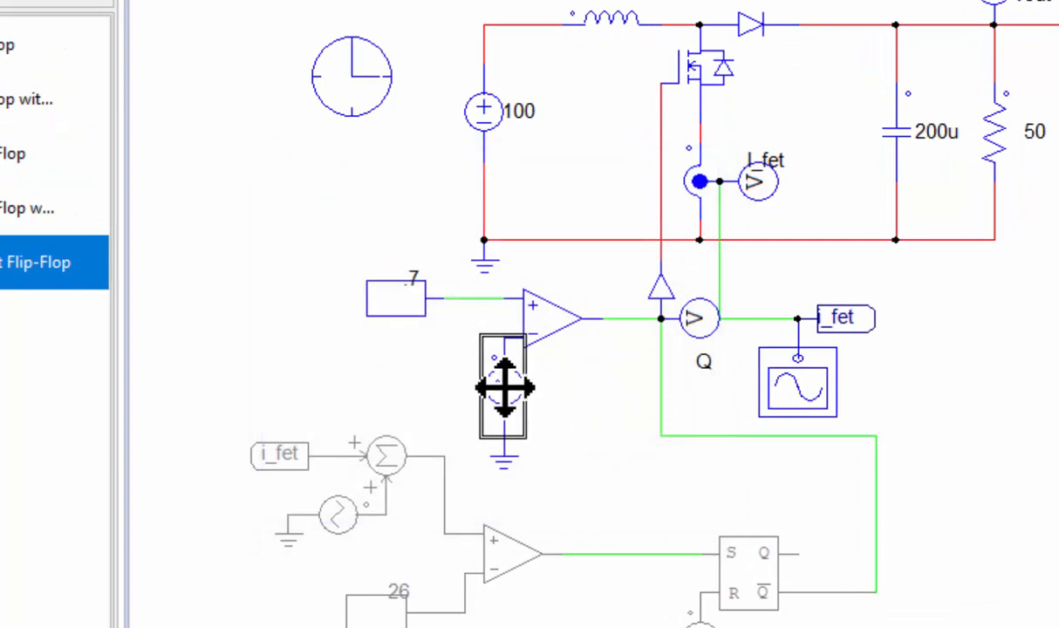
double_click(503, 386)
double_click(555, 340)
type("1")
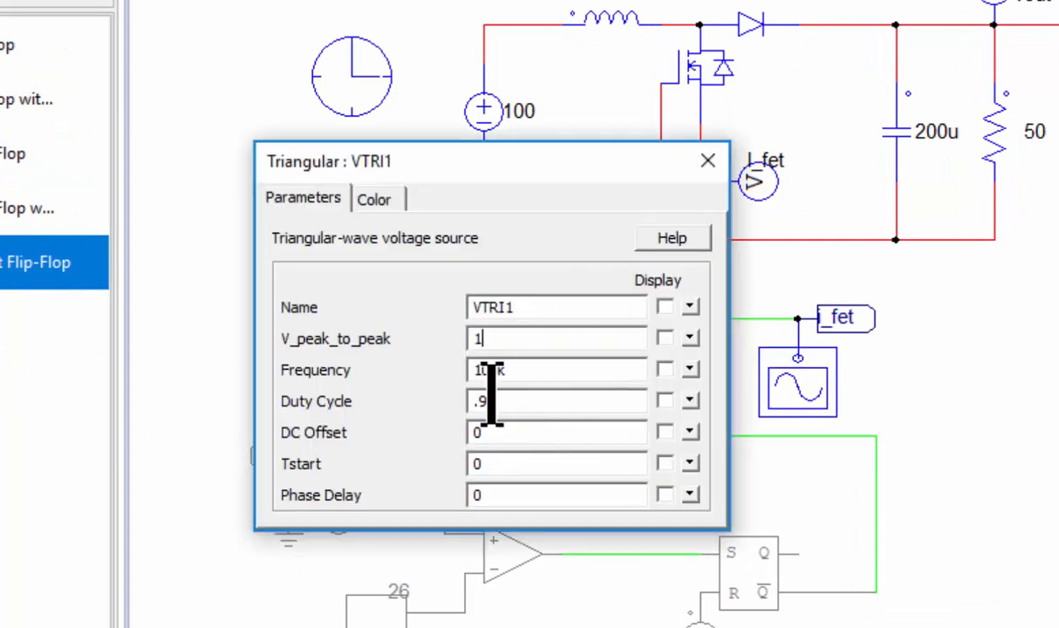
double_click(485, 402)
left_click(708, 160)
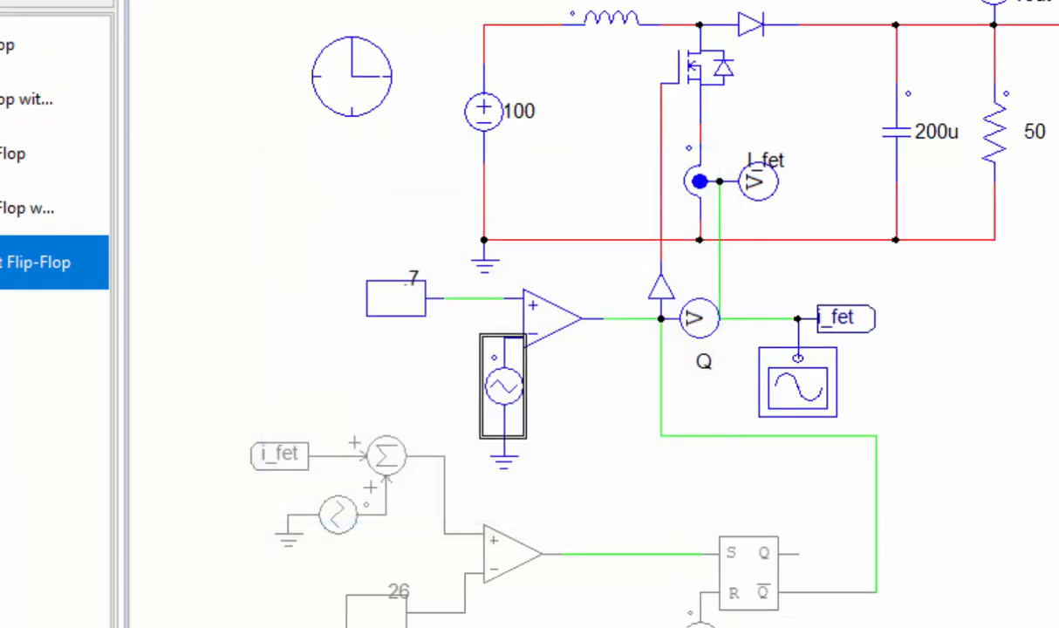
Step: Set the peak-to-peak voltage of the triangular ramp source feeding the summer to the copied 46.56
scroll(584, 503, "down", 3)
double_click(339, 348)
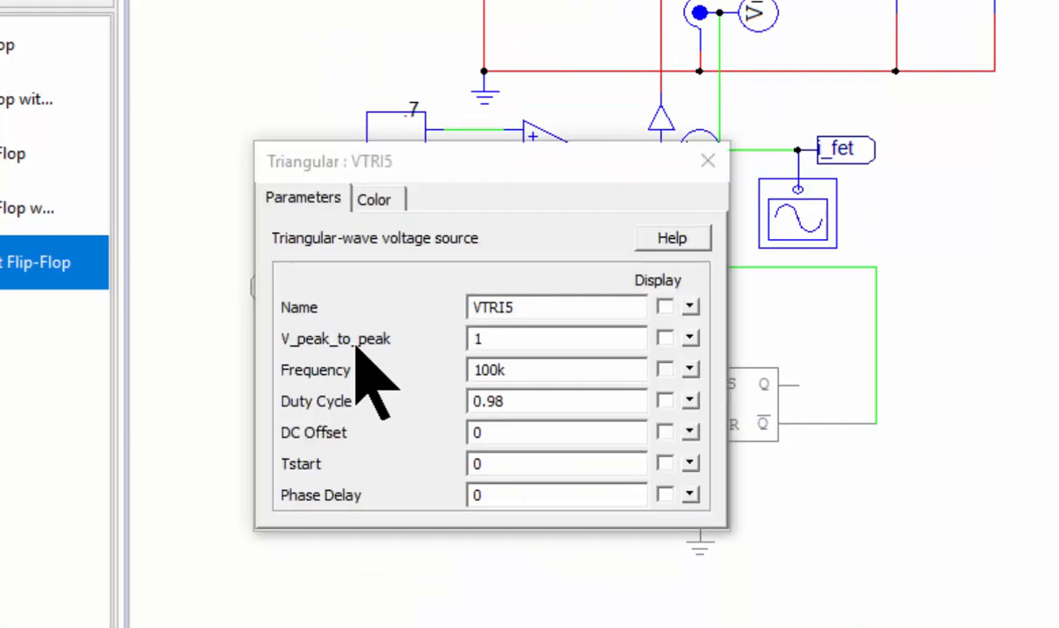
double_click(534, 338)
key("ctrl+v")
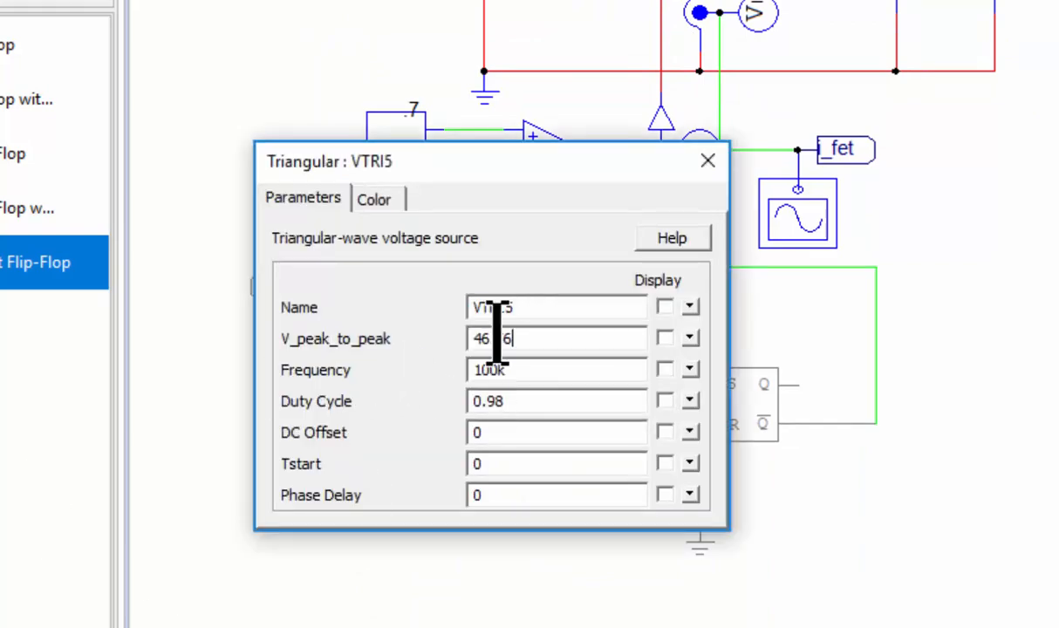
left_click(707, 161)
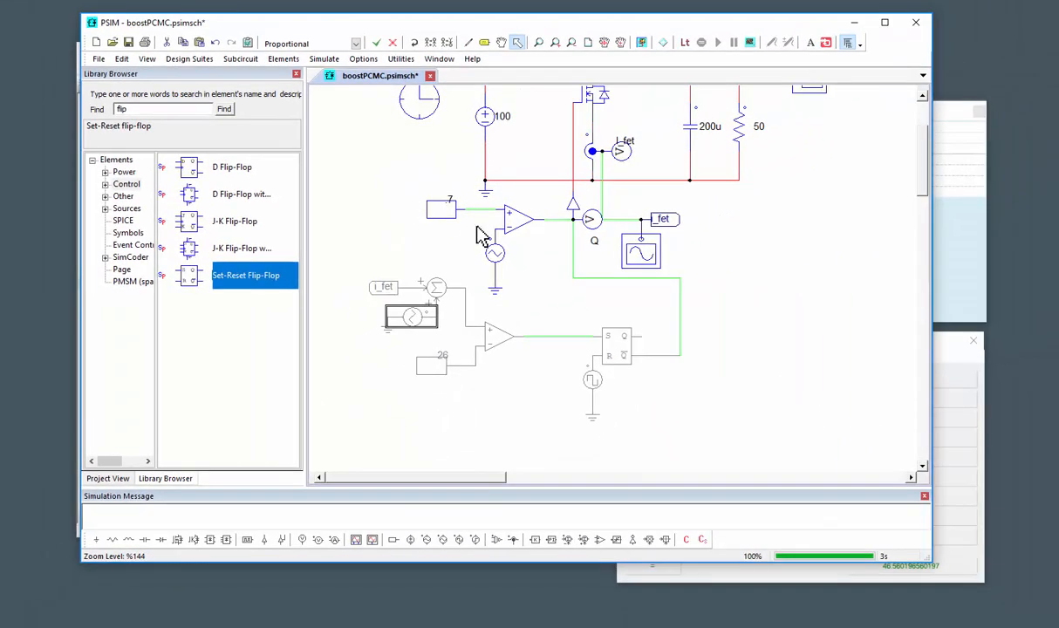
Step: Disable the original comparator circuit with its constant 7 and triangular source
left_click_drag(407, 194, 552, 299)
key("ctrl+d")
left_click(471, 425)
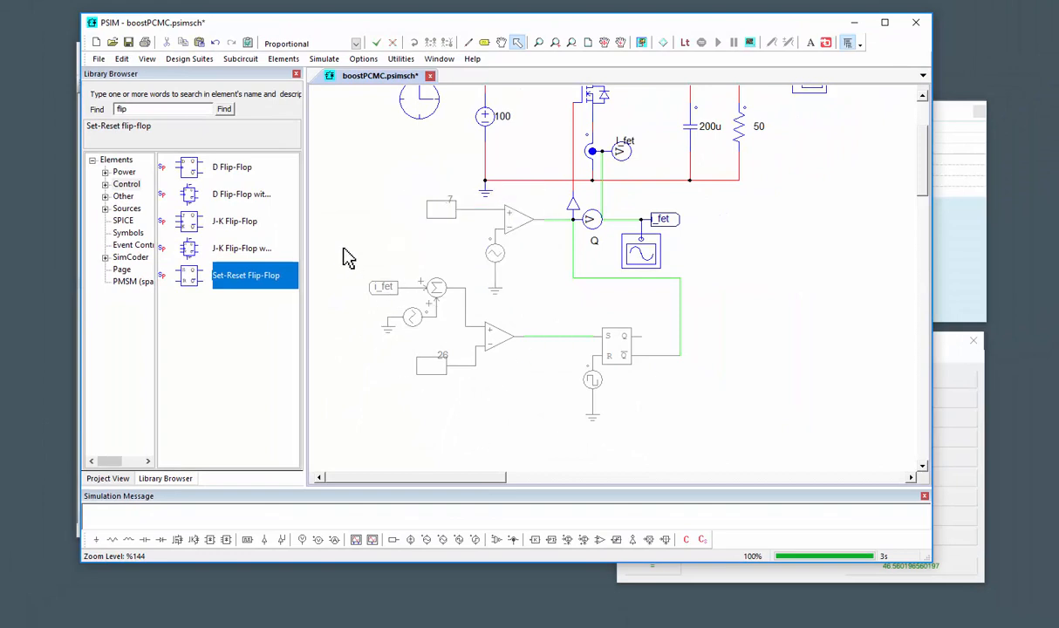
Step: Re-enable the peak current mode blocks: i_fet label, summer, ramp source, constant 26, comparator, flip-flop and square-wave source
left_click_drag(345, 248, 470, 384)
key("ctrl+e")
left_click(478, 431)
left_click_drag(443, 272, 481, 382)
key("ctrl+e")
left_click(500, 418)
left_click_drag(539, 397, 438, 314)
key("ctrl+e")
left_click_drag(538, 297, 766, 444)
key("ctrl+e")
left_click(766, 443)
scroll(759, 370, "down", 1)
left_click_drag(706, 335, 724, 384)
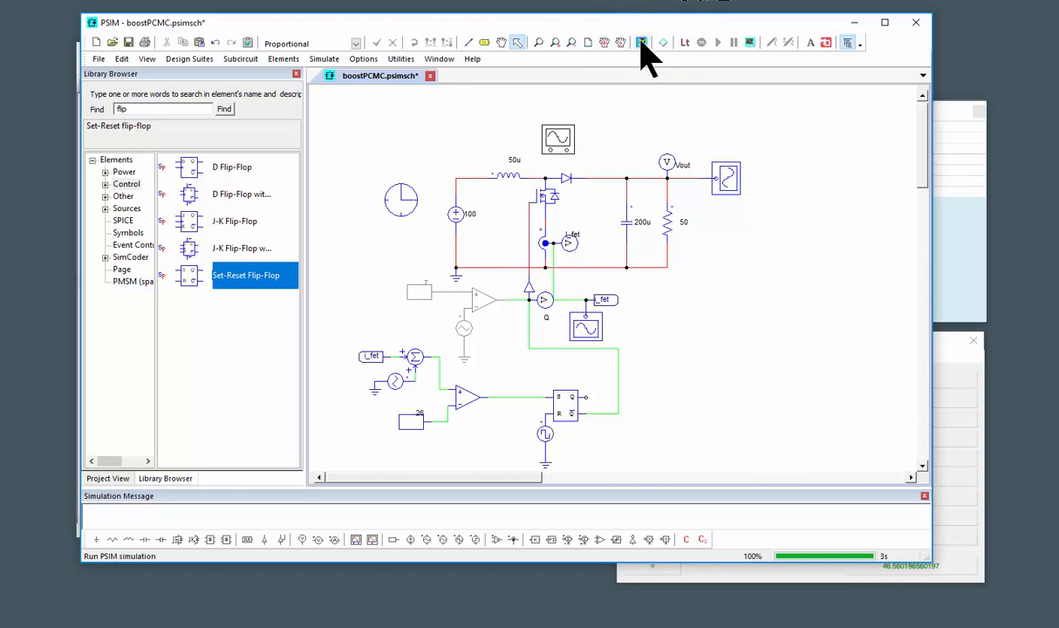
Step: Turn on Free Run in the simulation control parameters
double_click(402, 199)
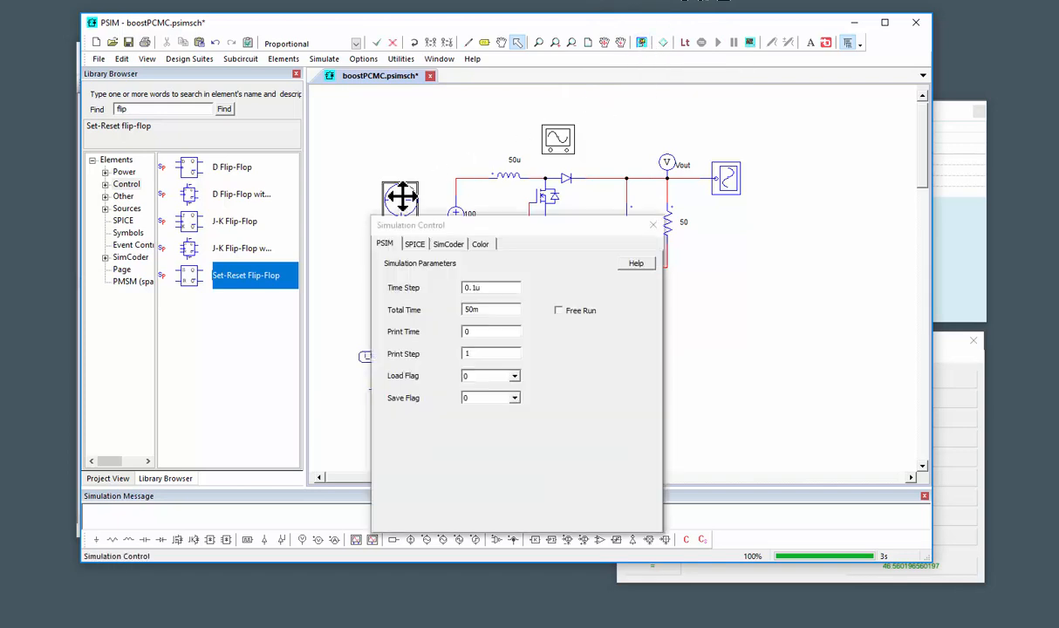
left_click(559, 311)
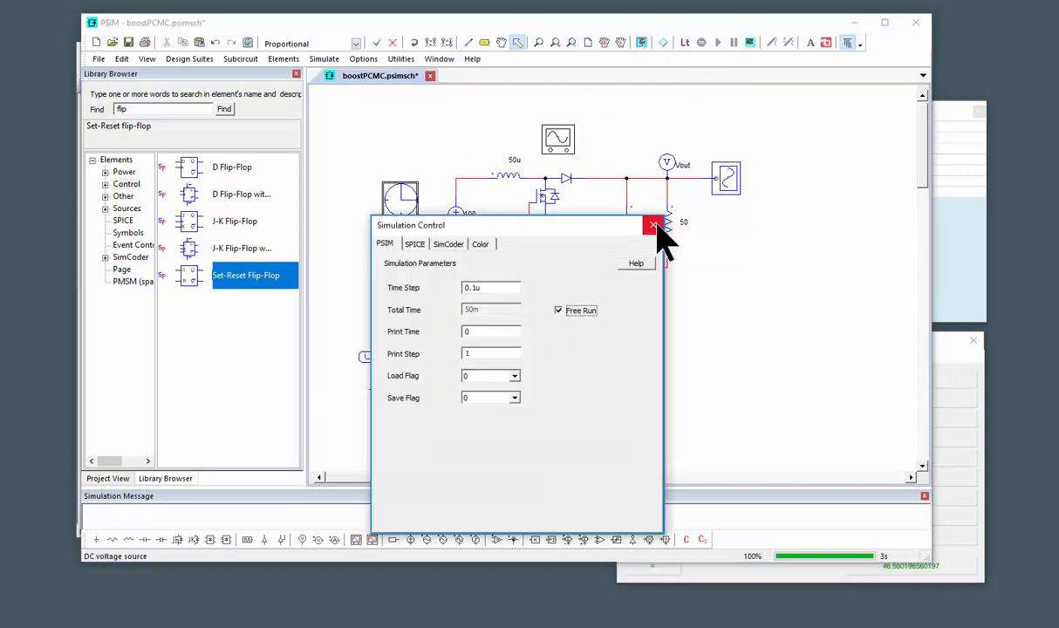
left_click(652, 225)
Step: Set the comparator's current reference constant to 10 and run the simulation
double_click(414, 419)
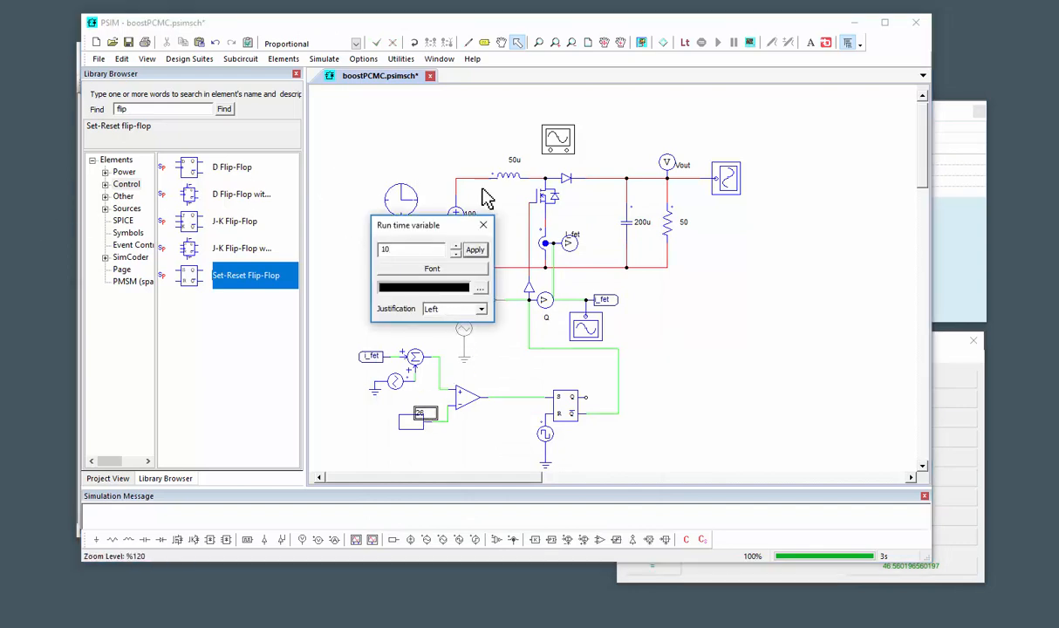
left_click(484, 225)
left_click(641, 42)
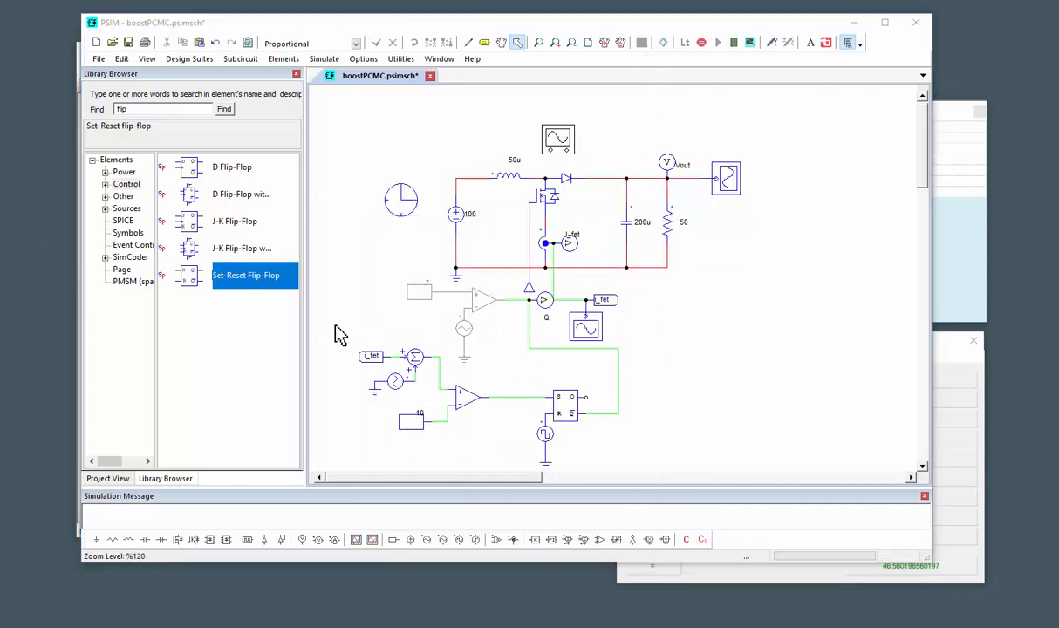
Step: Open the FET current and output voltage scopes, and set the output voltage scope to DC coupling at 100 V/Div without auto scale
double_click(583, 328)
double_click(725, 179)
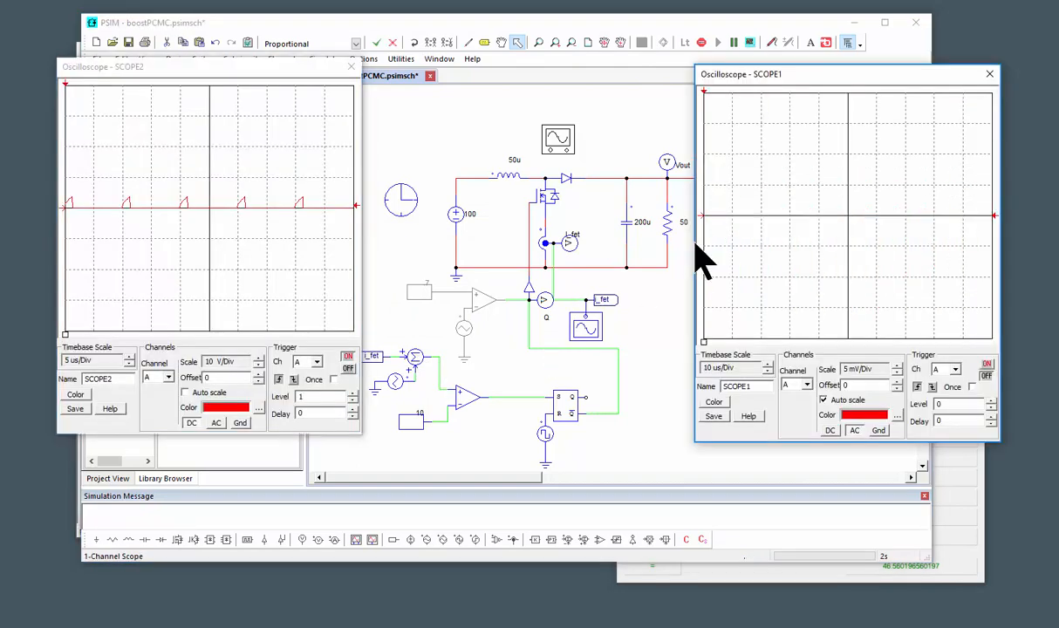
left_click(828, 431)
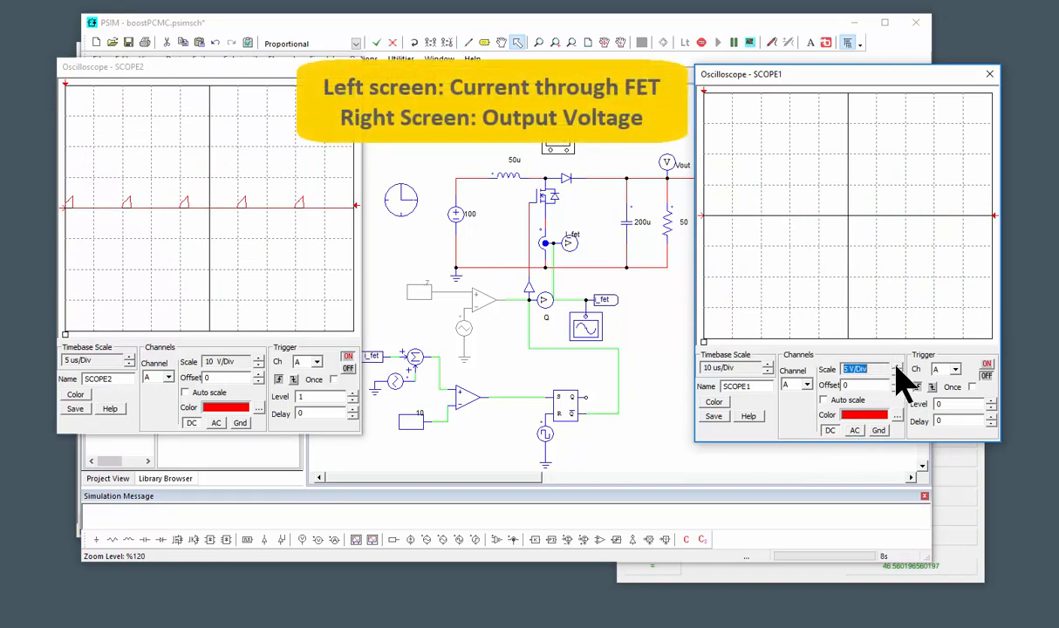
left_click(897, 365)
left_click(897, 365)
left_click(897, 366)
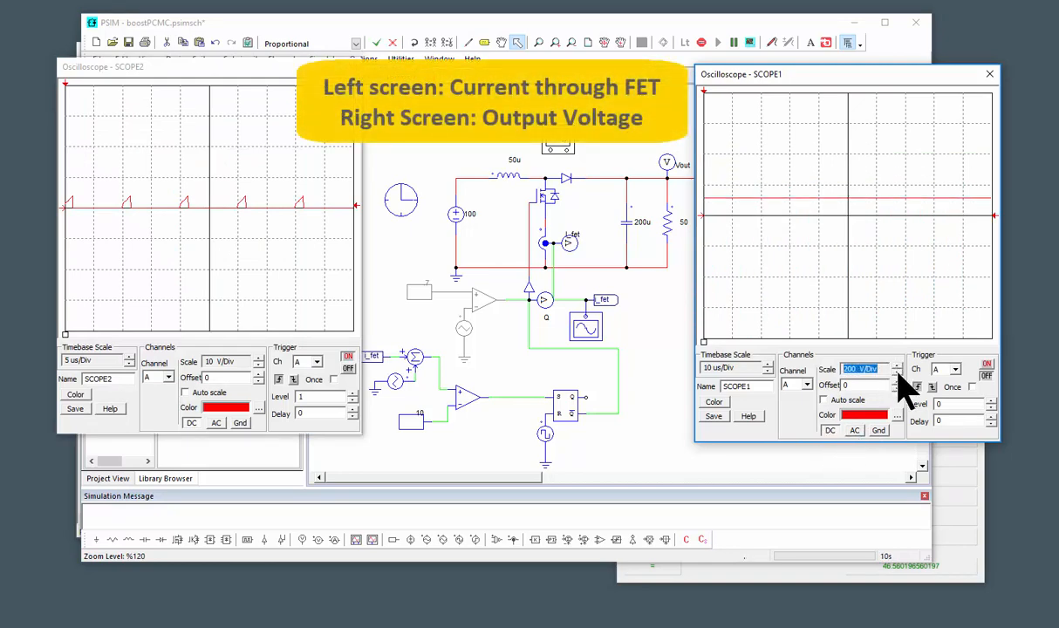
left_click(897, 374)
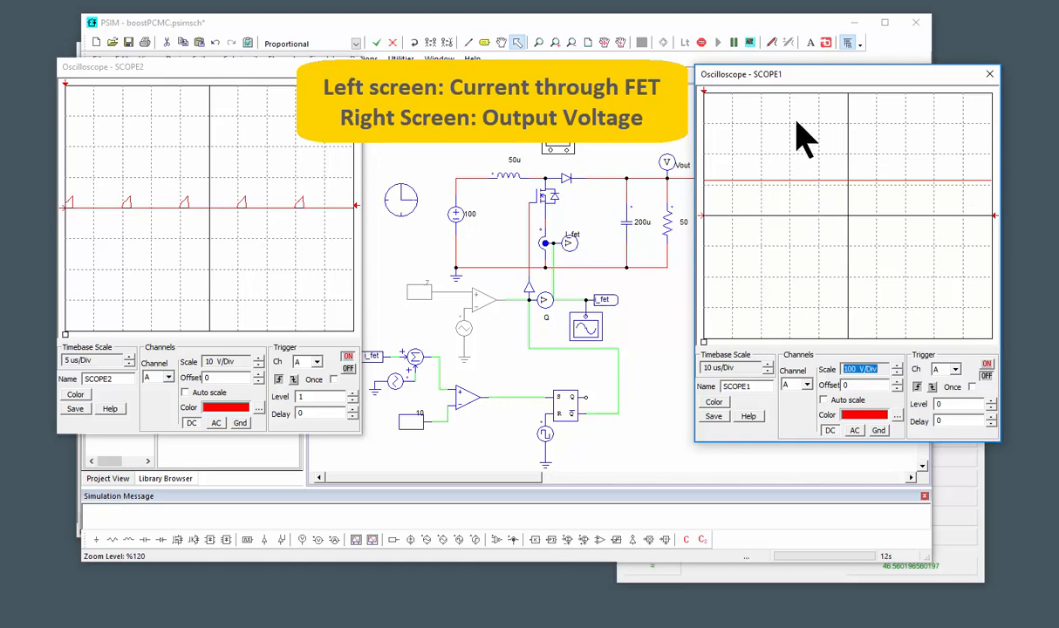
Step: Raise the current reference constant stepwise to 56 while the simulation is running
double_click(425, 413)
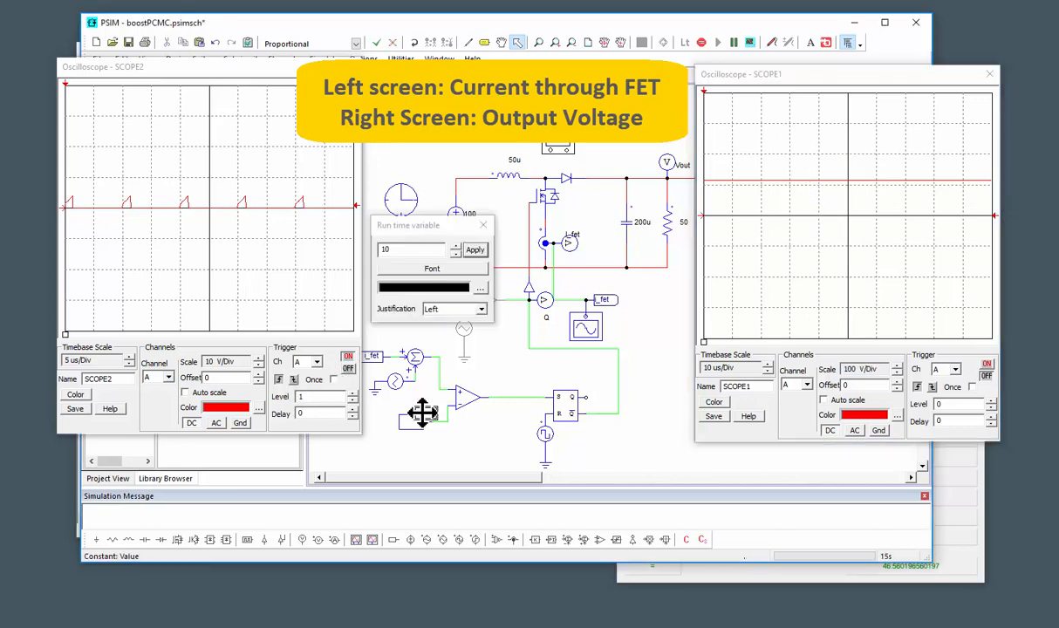
left_click(456, 248)
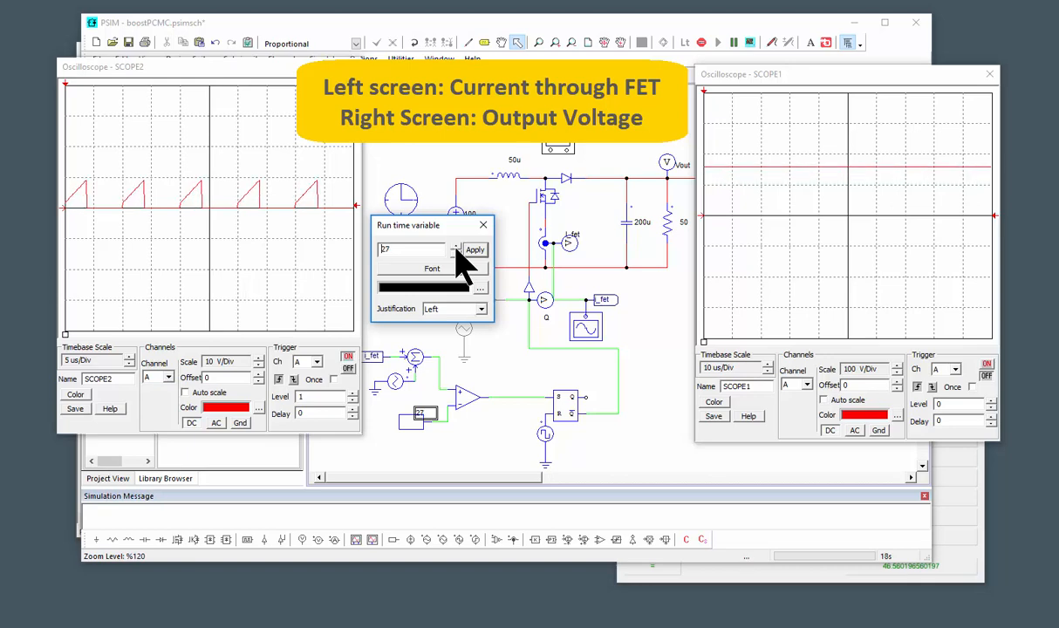
left_click(455, 248)
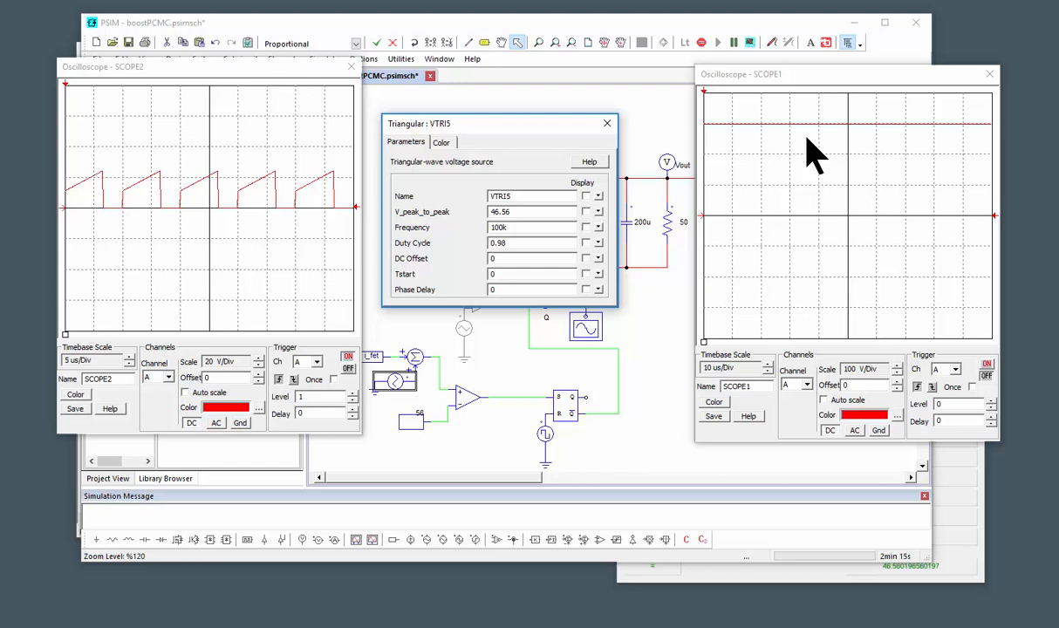
Step: Raise the running current reference constant stepwise to 136 and set the FET current scope scale to 100 V/Div
left_click(418, 419)
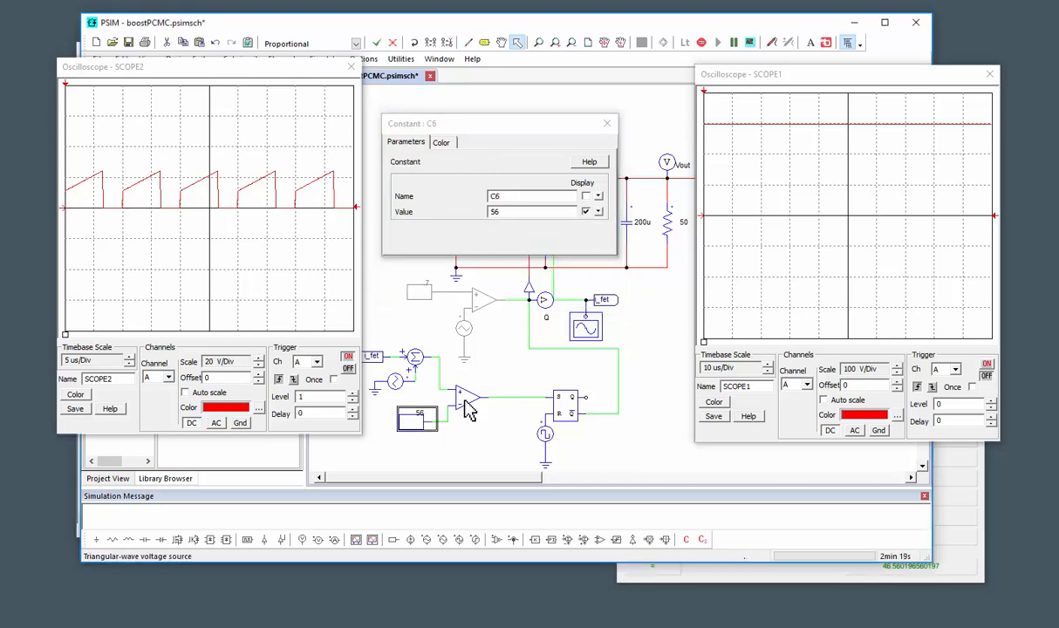
left_click(443, 423)
double_click(415, 416)
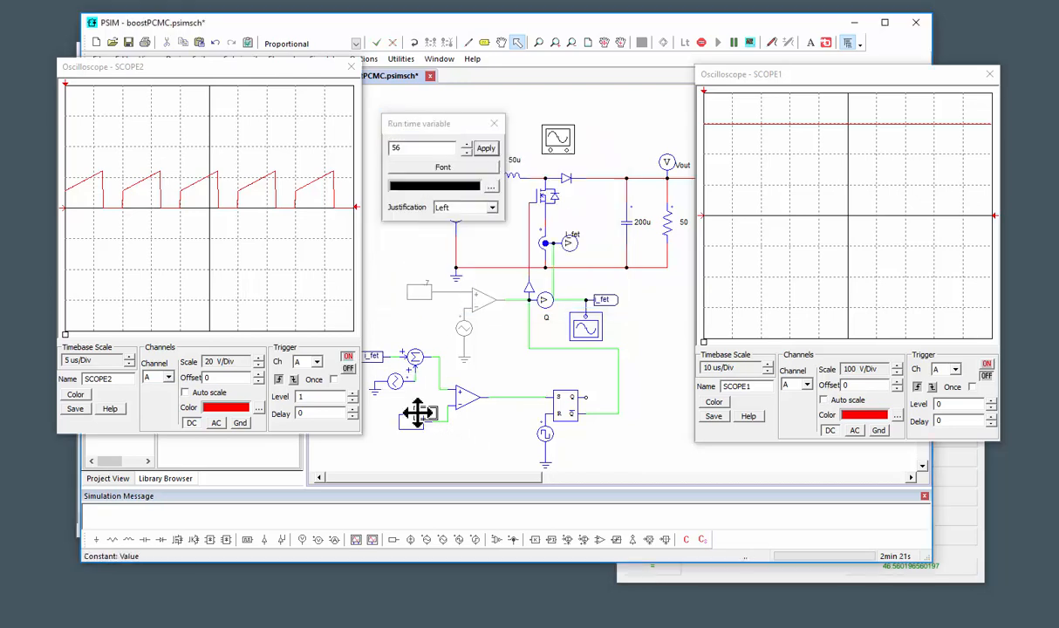
left_click(465, 146)
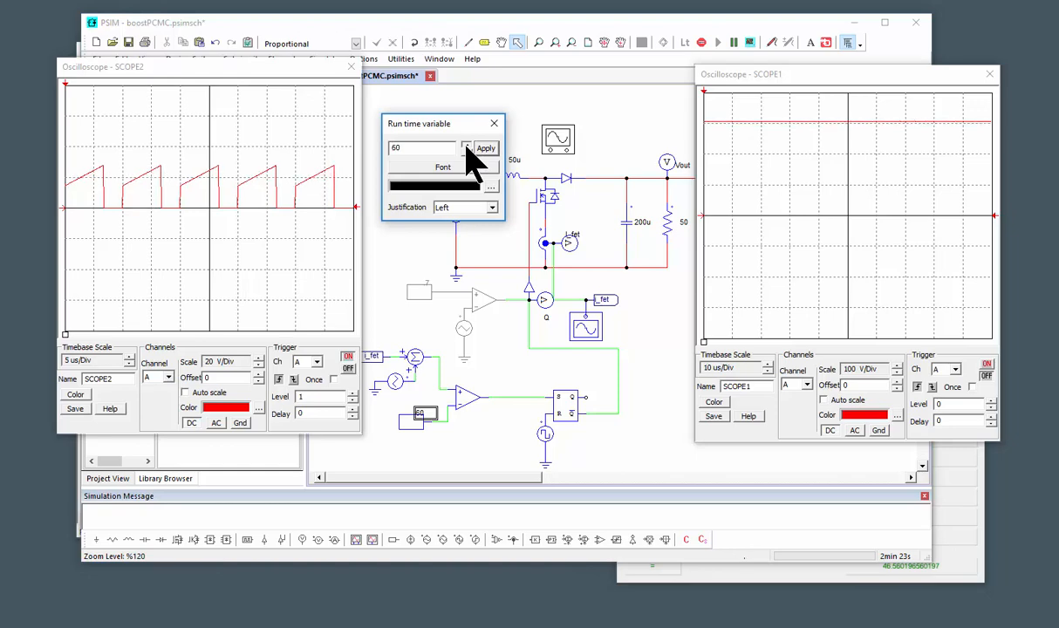
left_click_drag(466, 146, 468, 153)
left_click(466, 146)
left_click(466, 146)
left_click(466, 146)
double_click(260, 357)
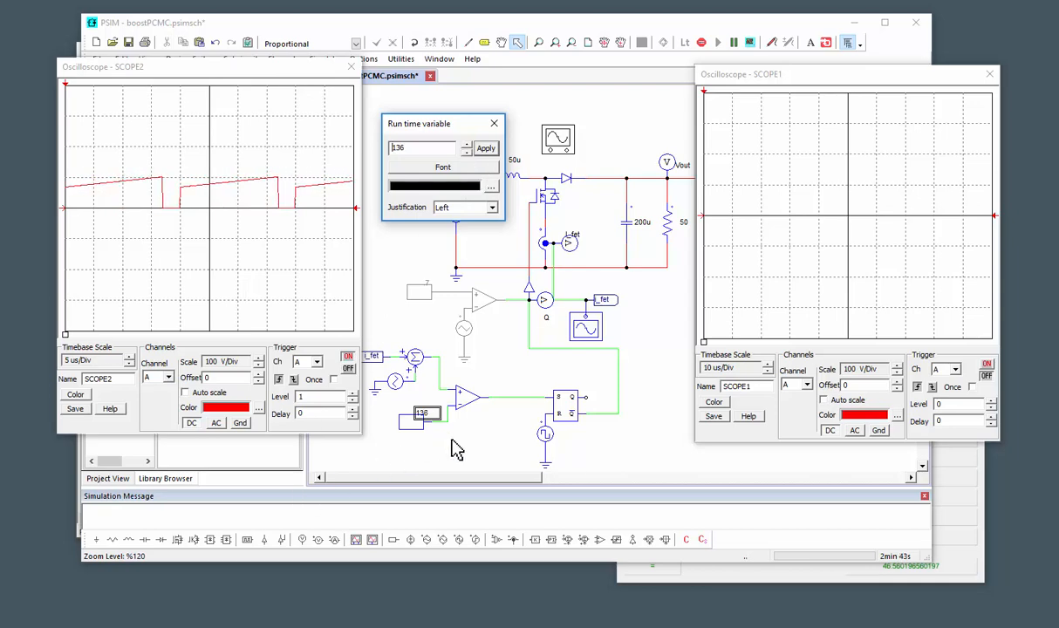
Step: Move the reference constant away from the comparator, stop the simulation, and insert a limiter in the wire between them
left_click_drag(411, 420, 380, 443)
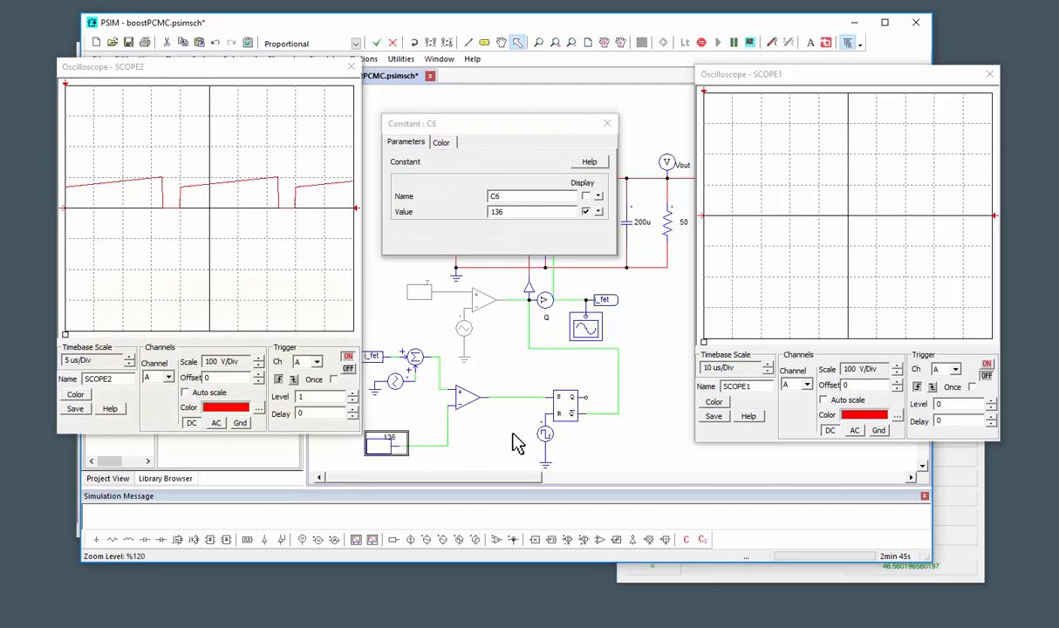
left_click(701, 44)
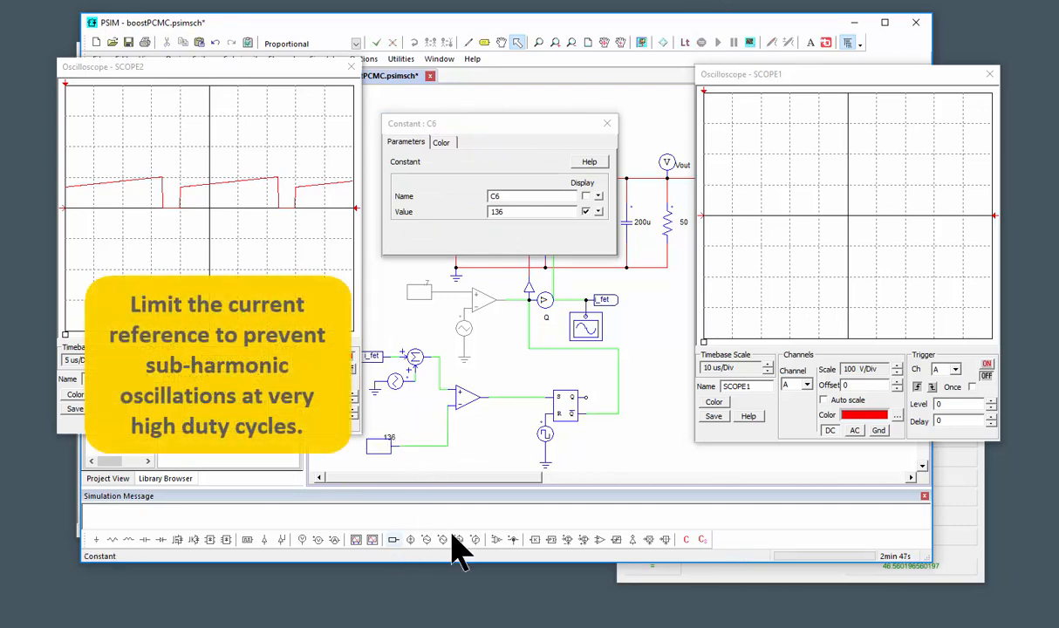
left_click(614, 539)
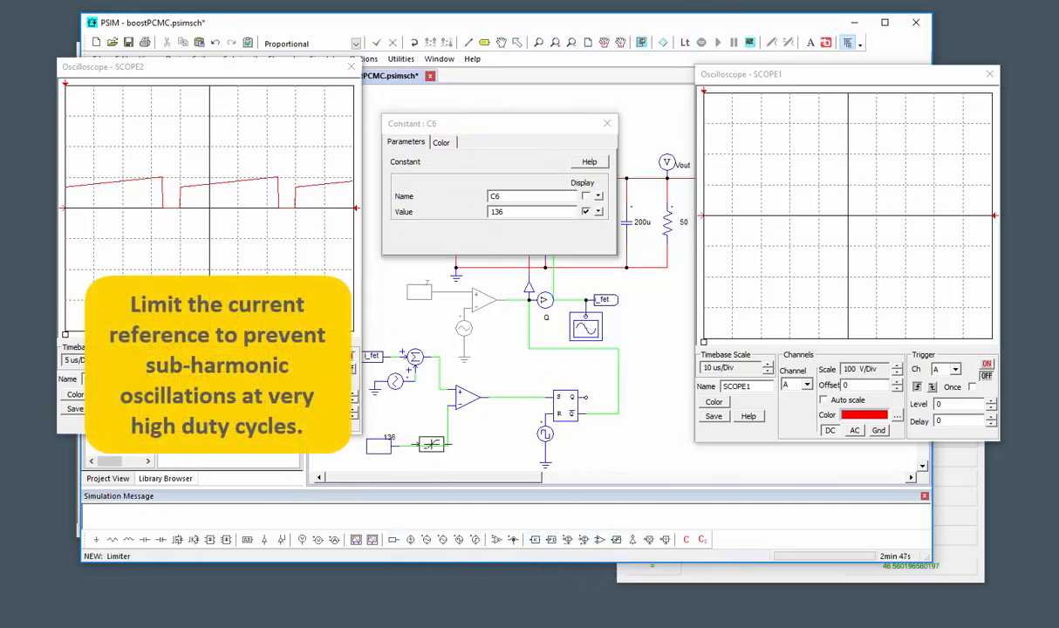
left_click(427, 447)
key("Escape")
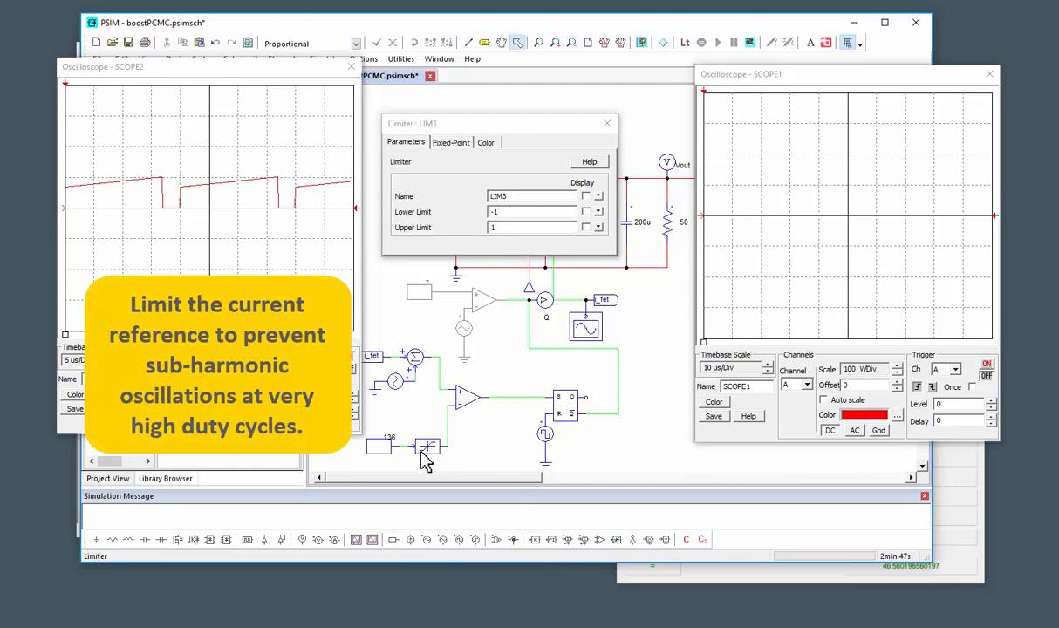
Step: Set the lower limit of the limiter in the current reference path to 0
left_click(426, 447)
left_click(509, 201)
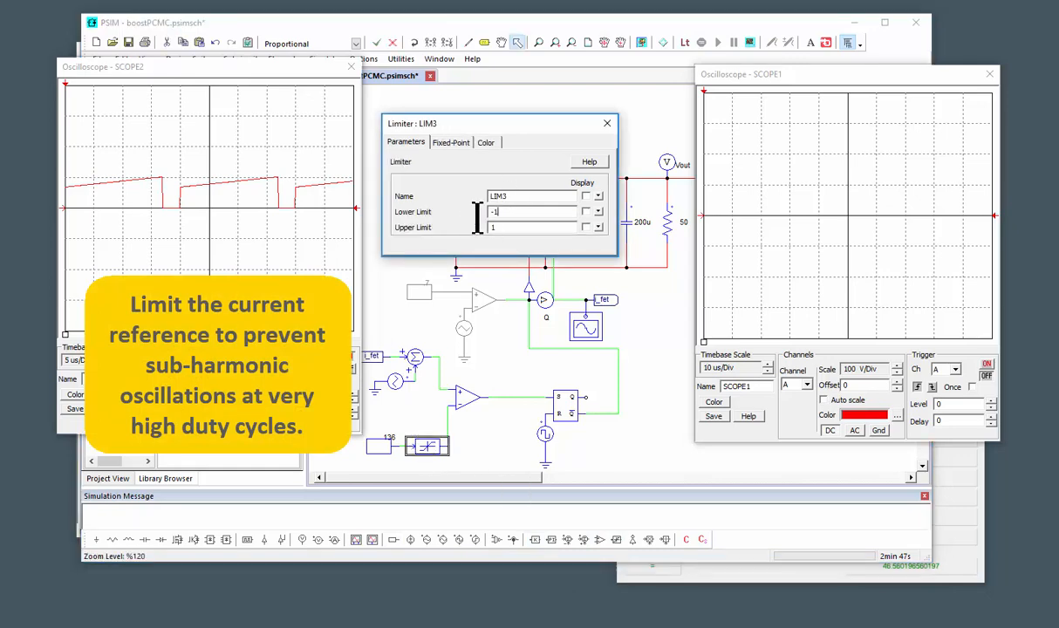
left_click_drag(477, 218, 384, 290)
type("0")
left_click(608, 123)
scroll(432, 417, "down", 2)
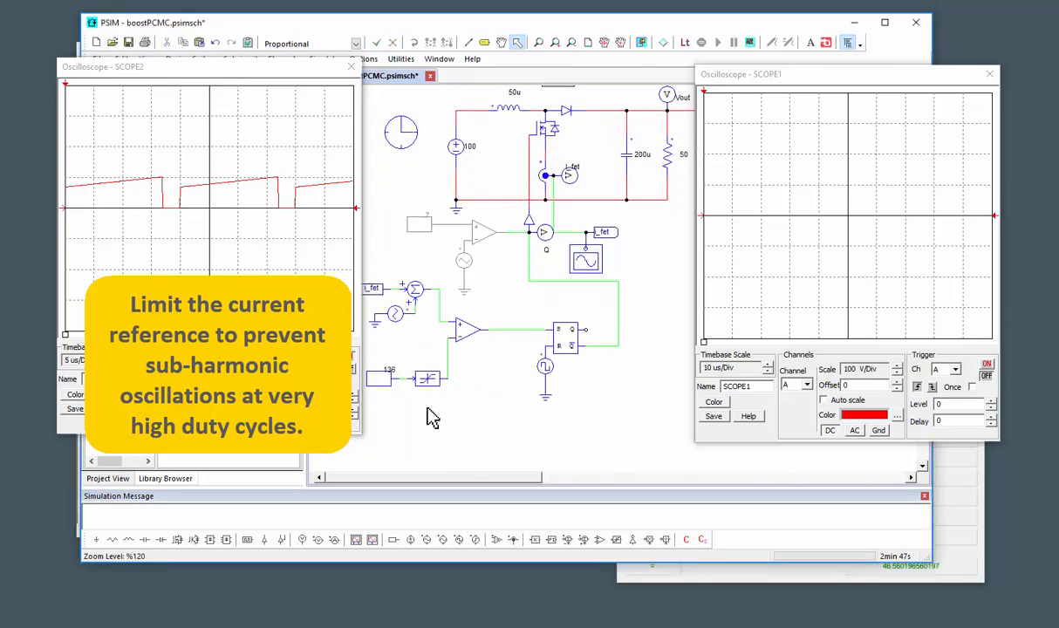
Step: Set the current reference constant feeding the limiter to 55
double_click(392, 375)
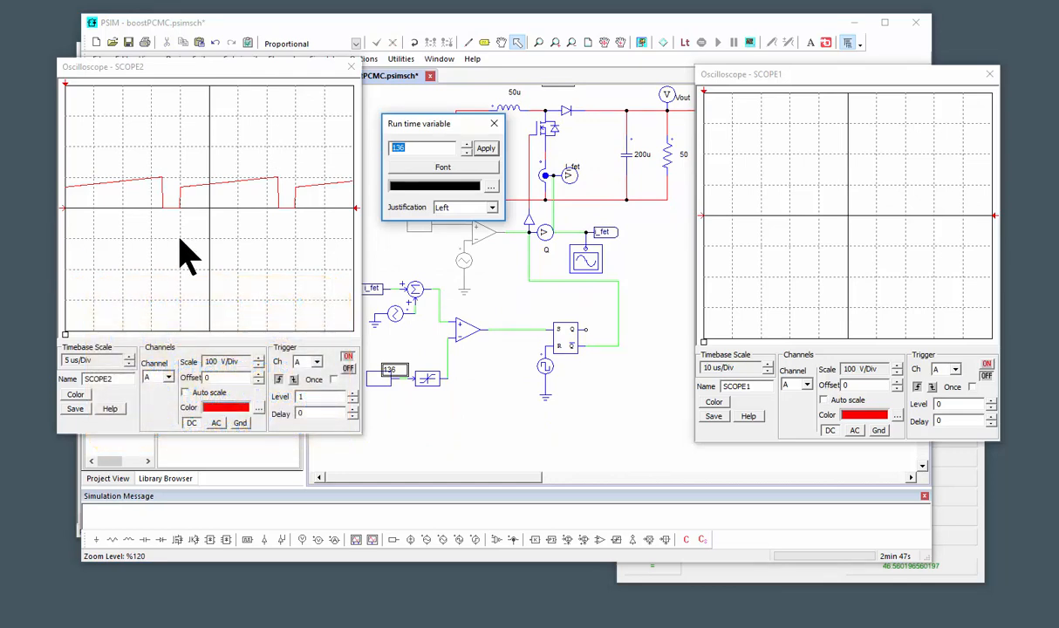
type("55")
left_click(494, 123)
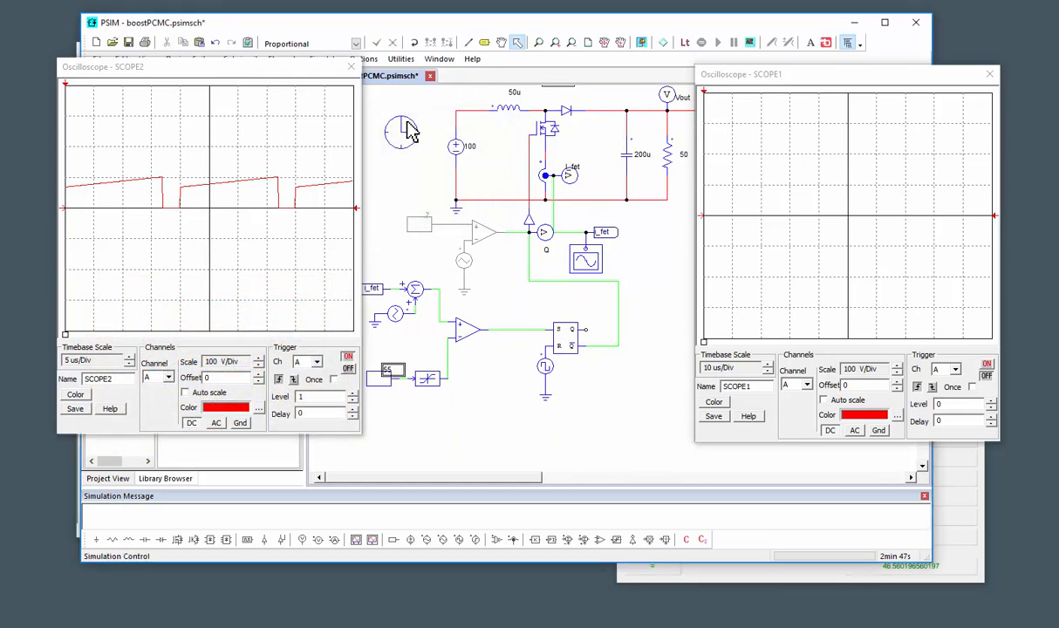
Step: Switch the simulation control from free run to a fixed-length run, start the simulation, and close both oscilloscopes
double_click(410, 129)
left_click(567, 208)
left_click(670, 123)
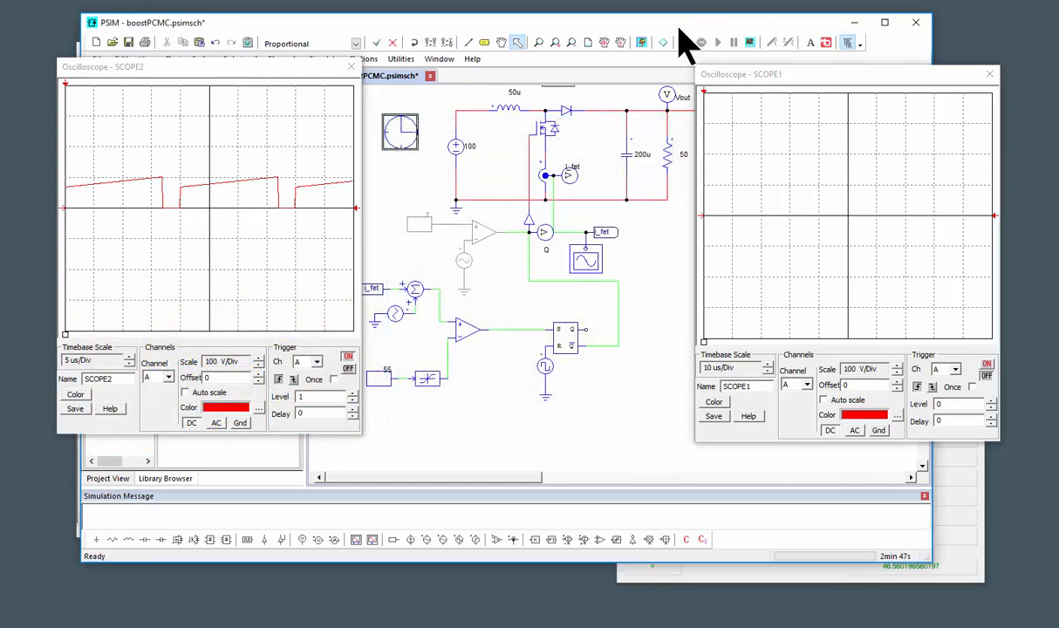
left_click(643, 41)
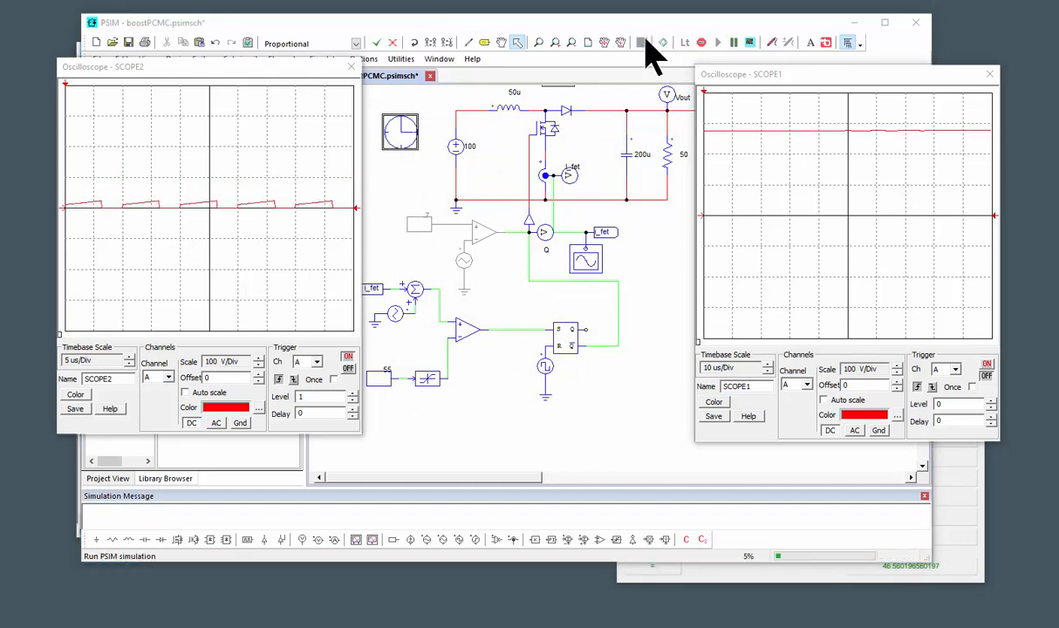
left_click(351, 67)
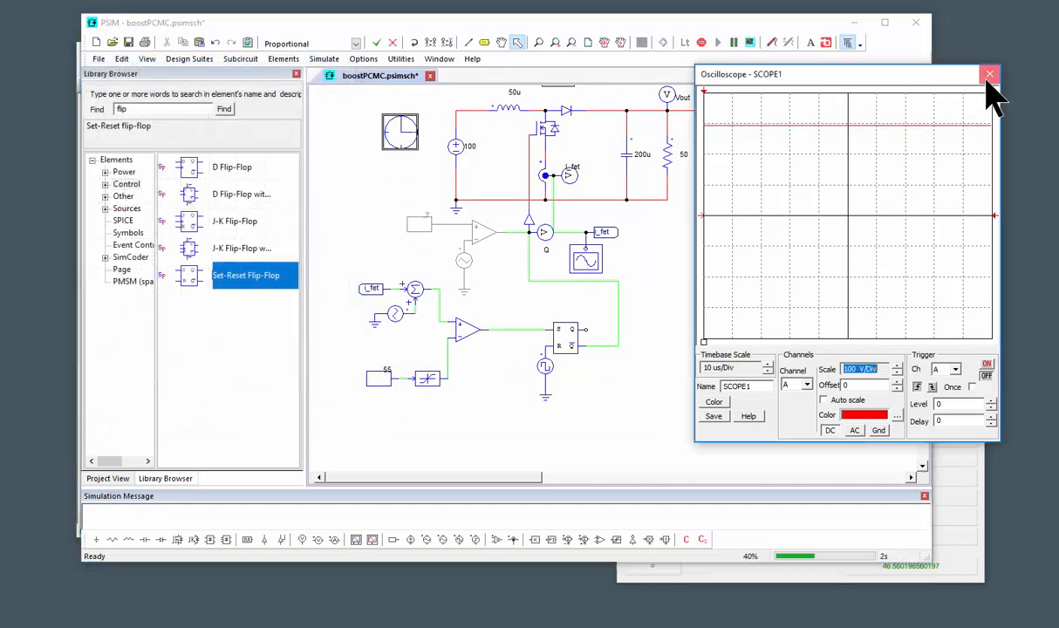
left_click(989, 74)
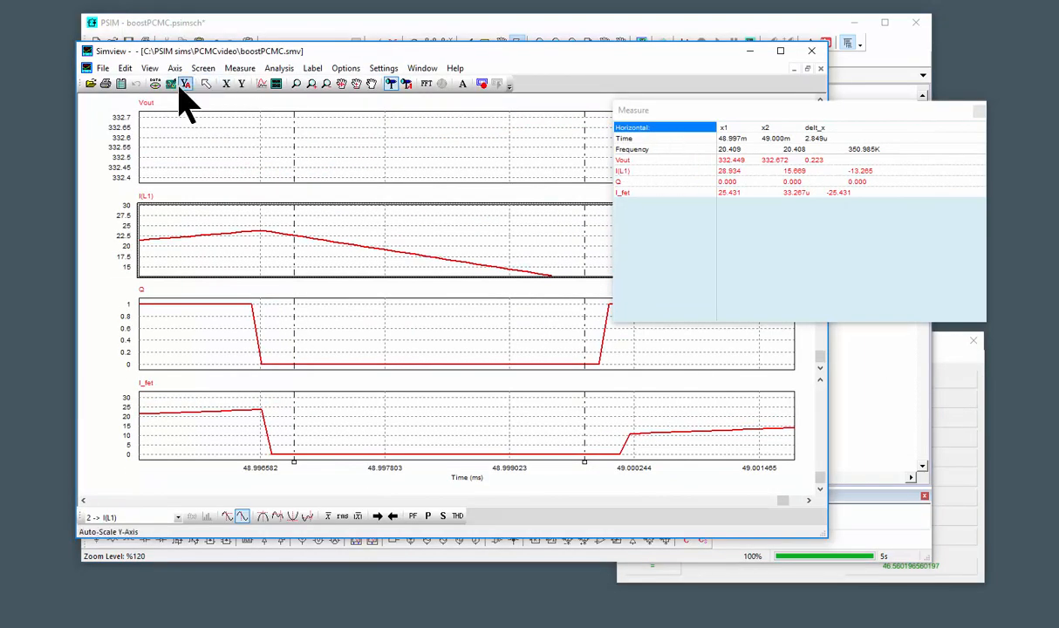
Step: Fit the full 50 ms time range in the waveform plots and move the Measure window clear of them
left_click(171, 84)
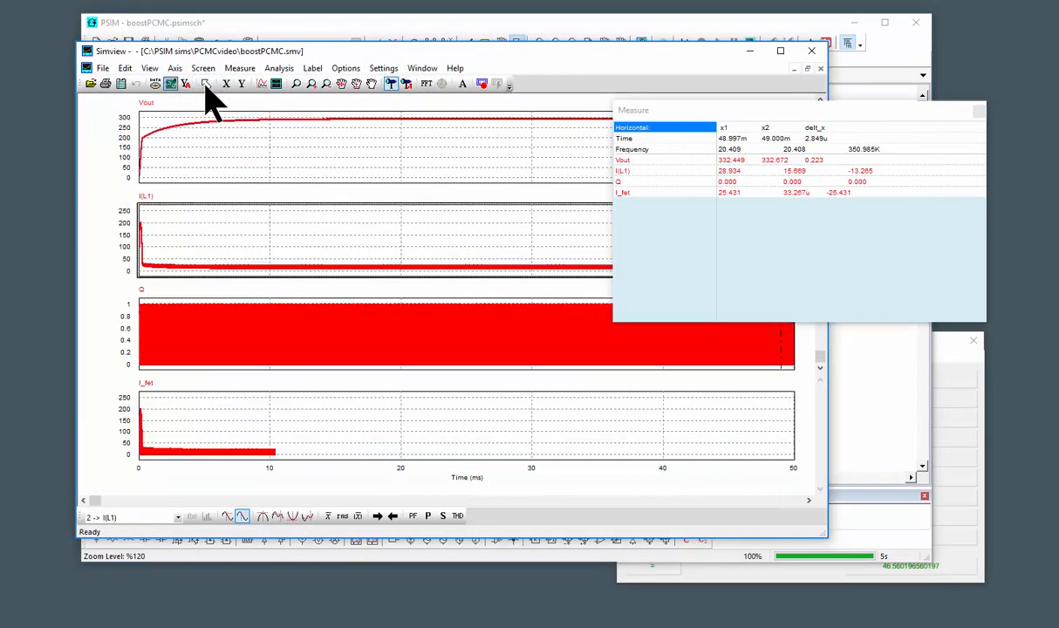
left_click_drag(839, 111, 905, 155)
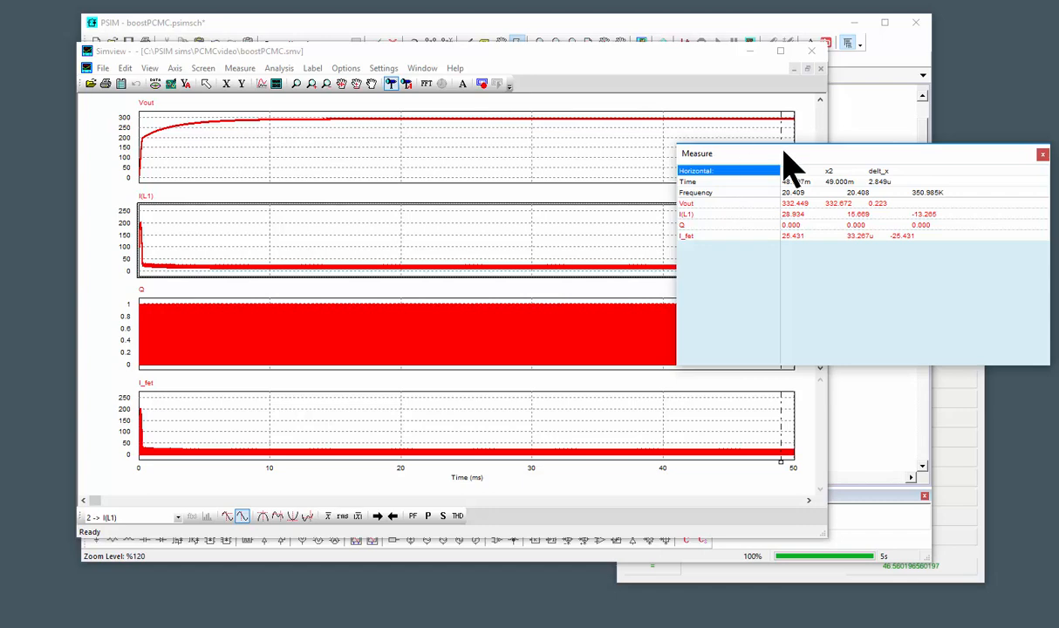
left_click_drag(783, 151, 796, 2)
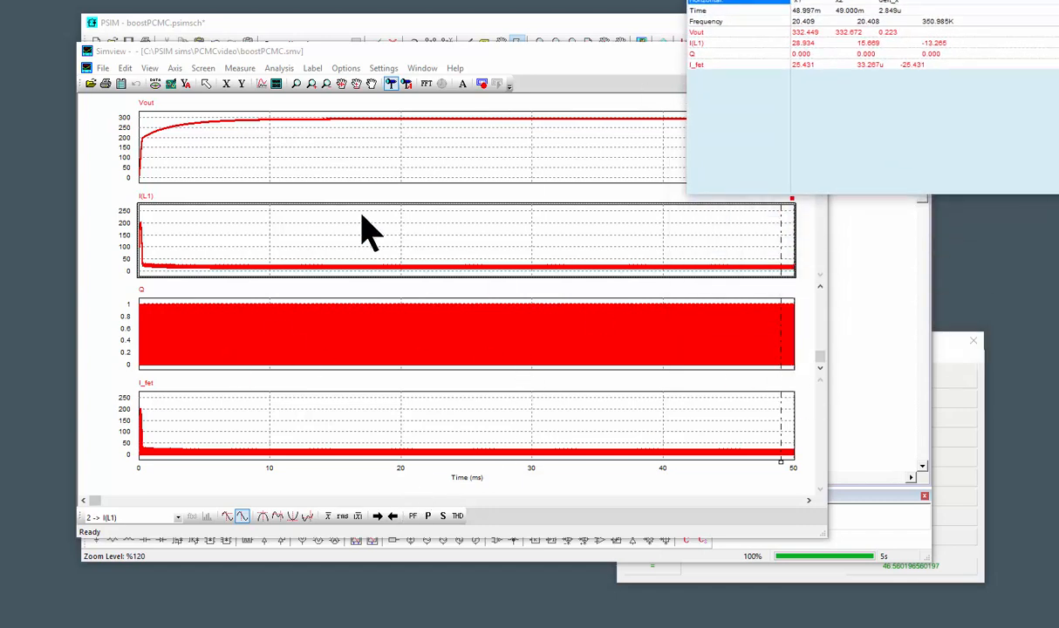
Step: Return to the schematic and move the reference constant farther from the limiter to make room in the connecting wire
left_click(850, 325)
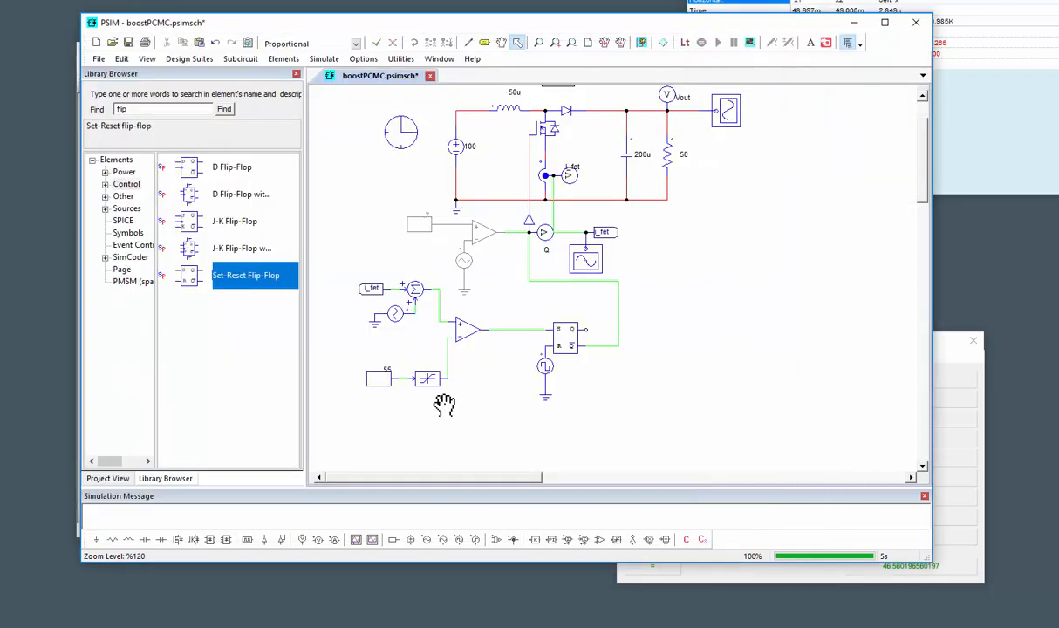
left_click_drag(444, 404, 444, 305)
left_click_drag(380, 279, 324, 275)
scroll(402, 366, "up", 3)
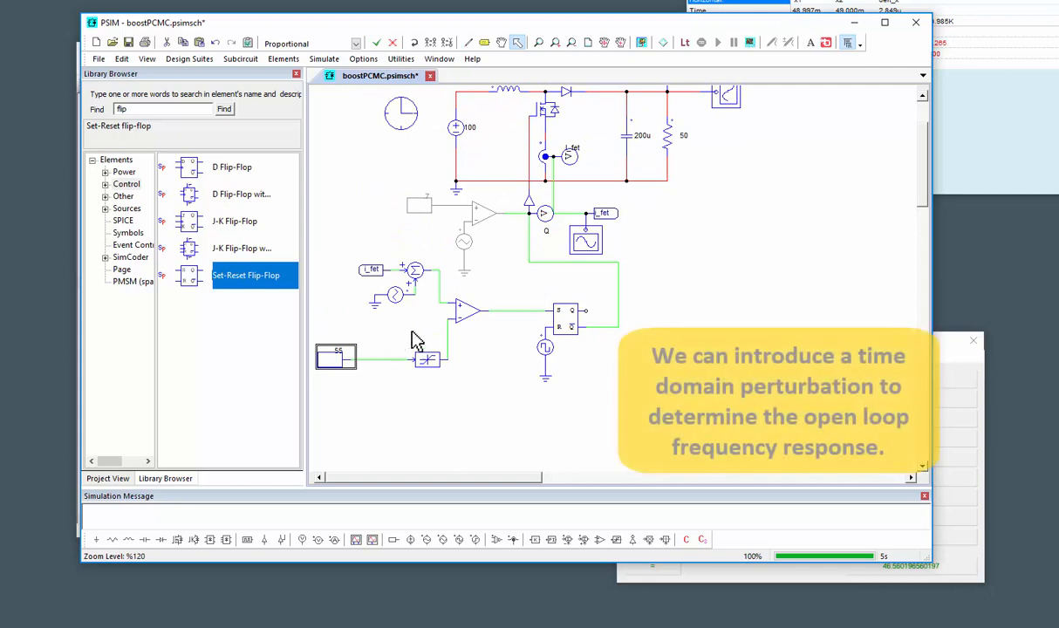
scroll(732, 236, "up", 1)
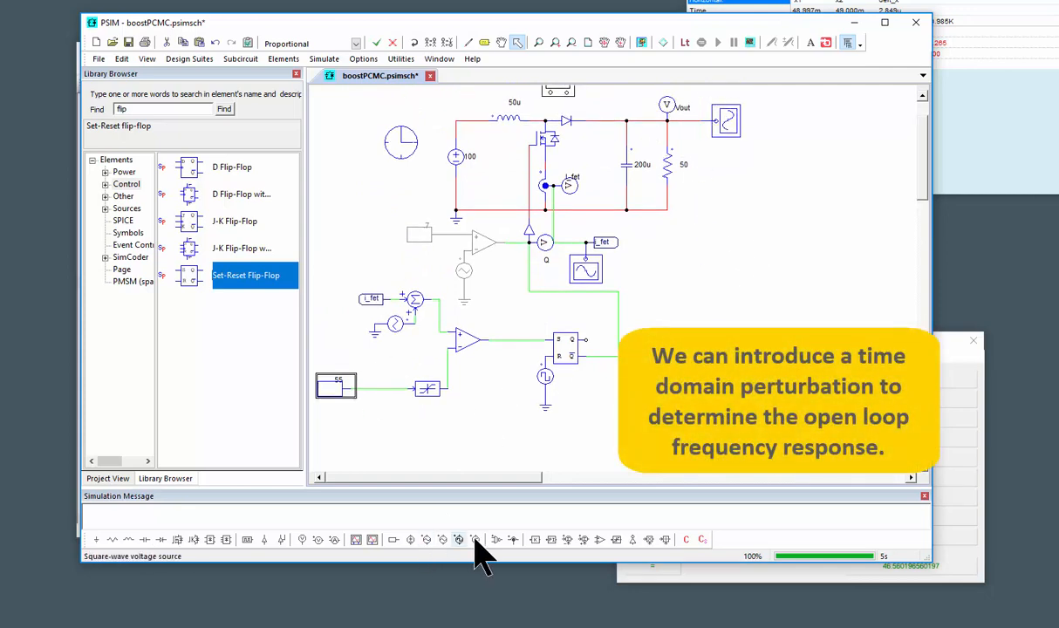
Step: Insert a summer between the reference constant and the limiter, with a grounded sinusoidal voltage source on its second input
left_click(568, 540)
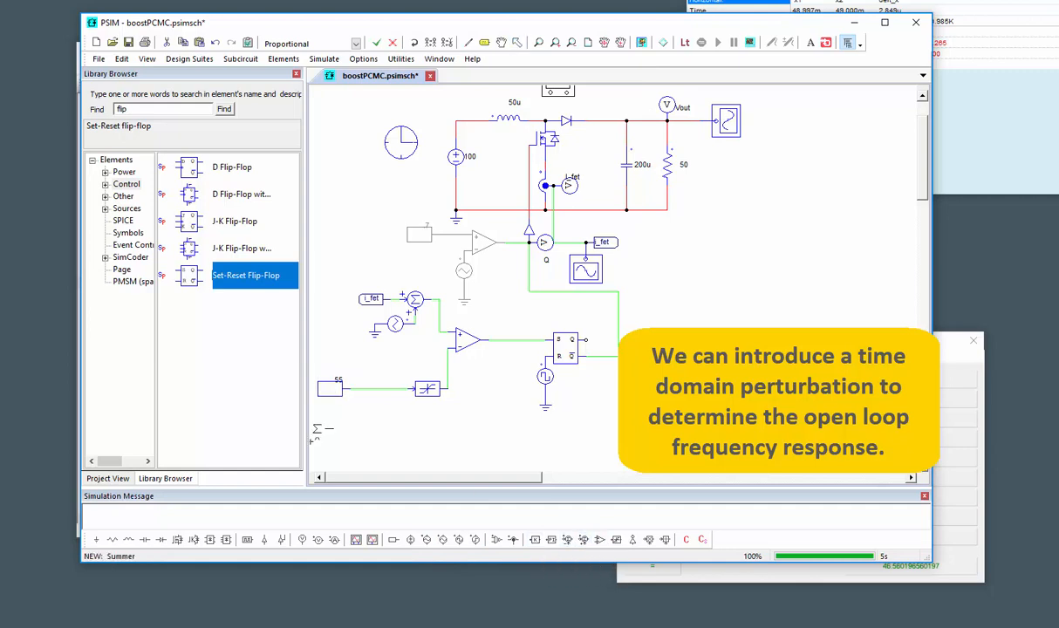
left_click(410, 539)
left_click(382, 423)
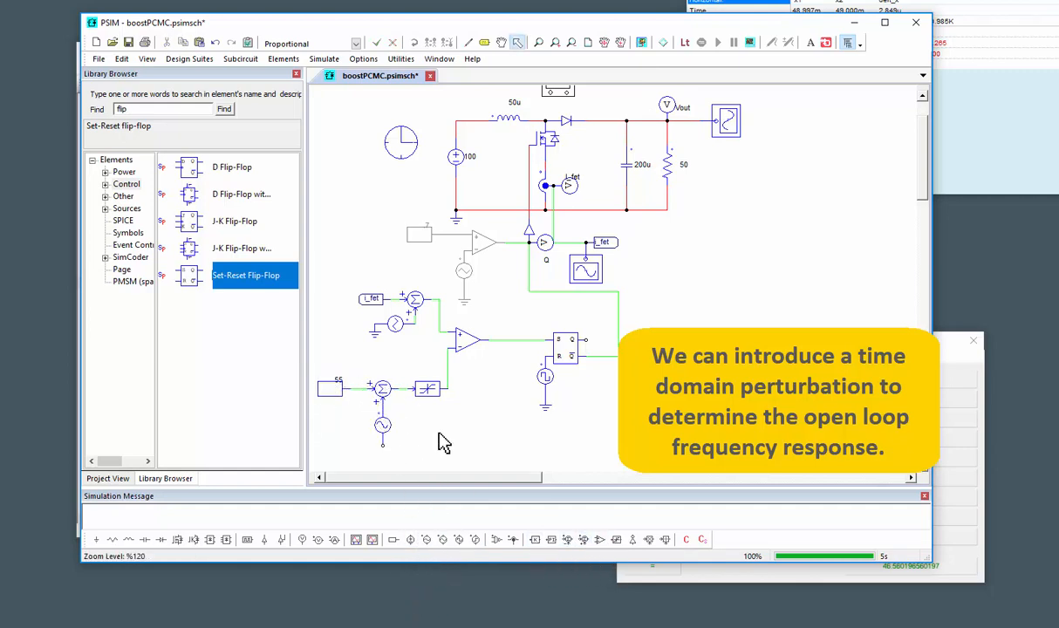
scroll(441, 437, "down", 1)
key("Escape")
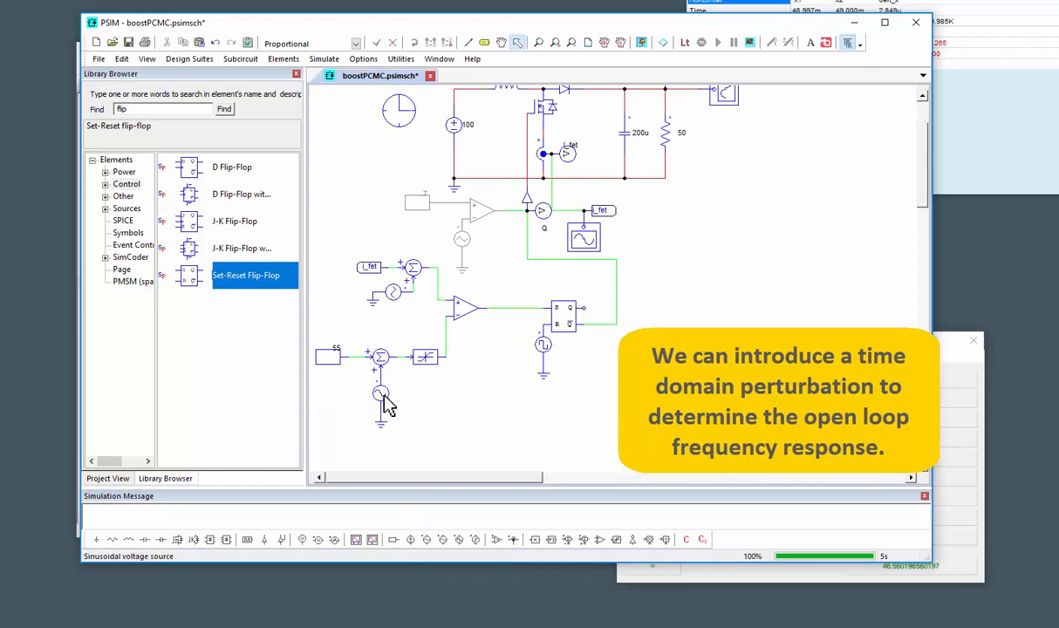
Step: Set the sinusoidal perturbation source to a peak amplitude of 10 and a frequency of 2k
double_click(380, 393)
double_click(538, 212)
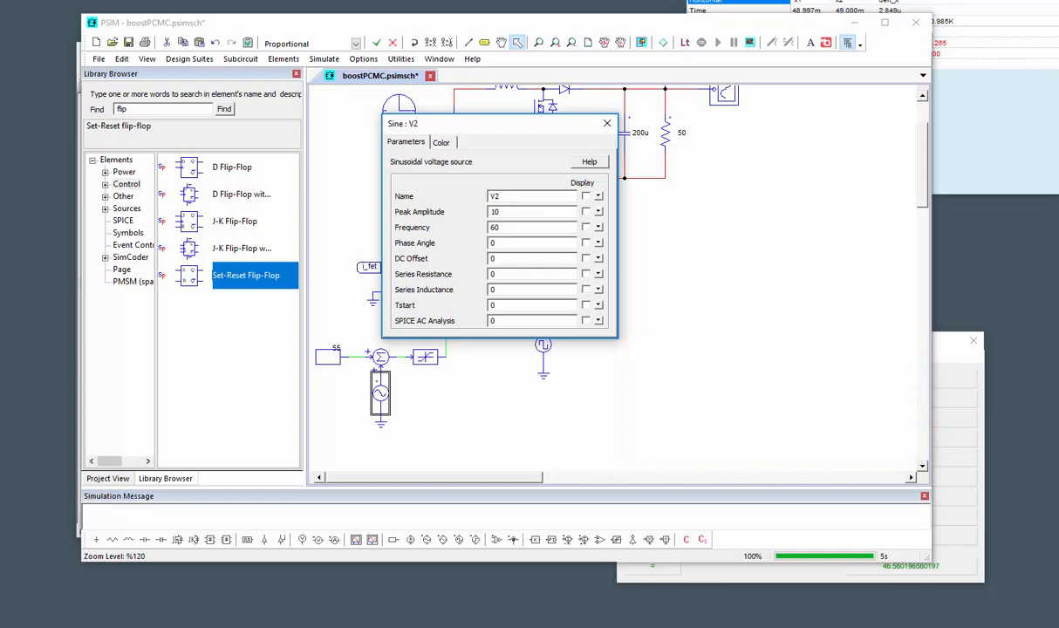
key("Tab")
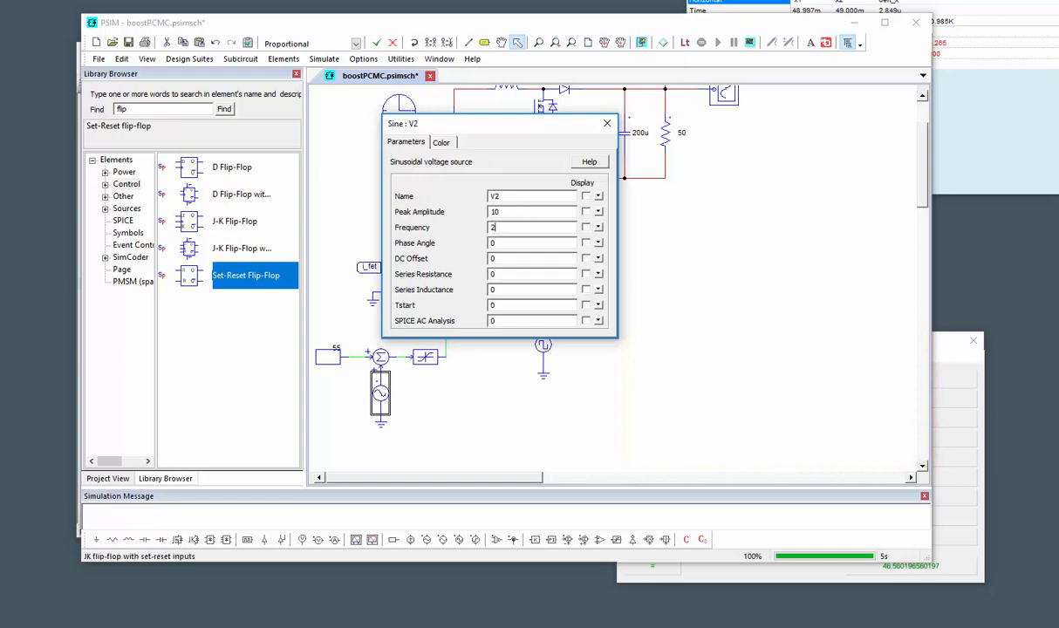
left_click(608, 123)
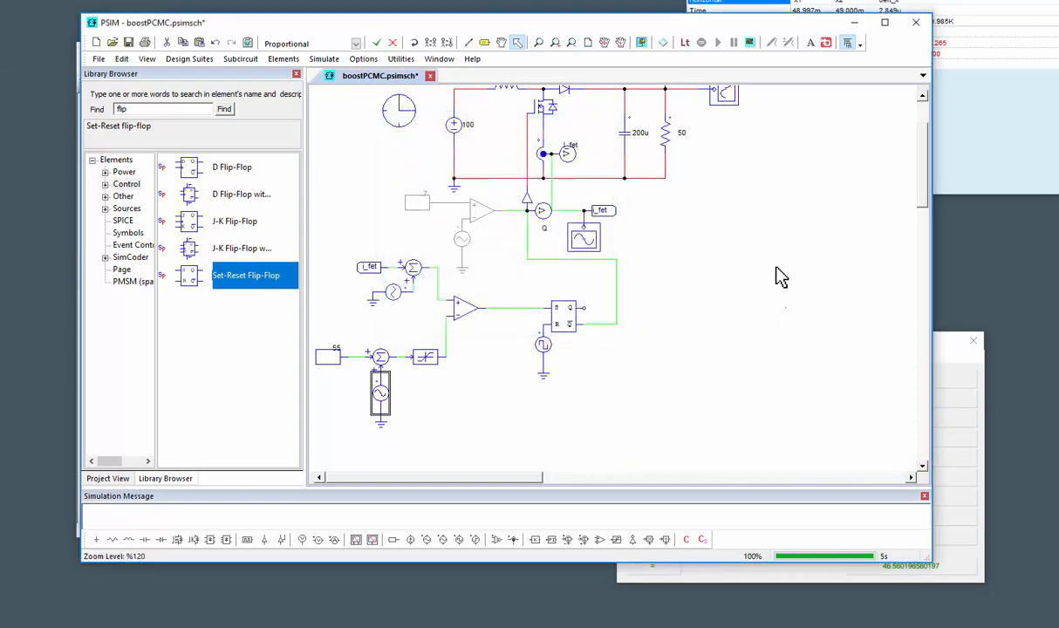
left_click(736, 252)
Step: Run the simulation of the converter with the sinusoidal perturbation added to the current reference
left_click(643, 43)
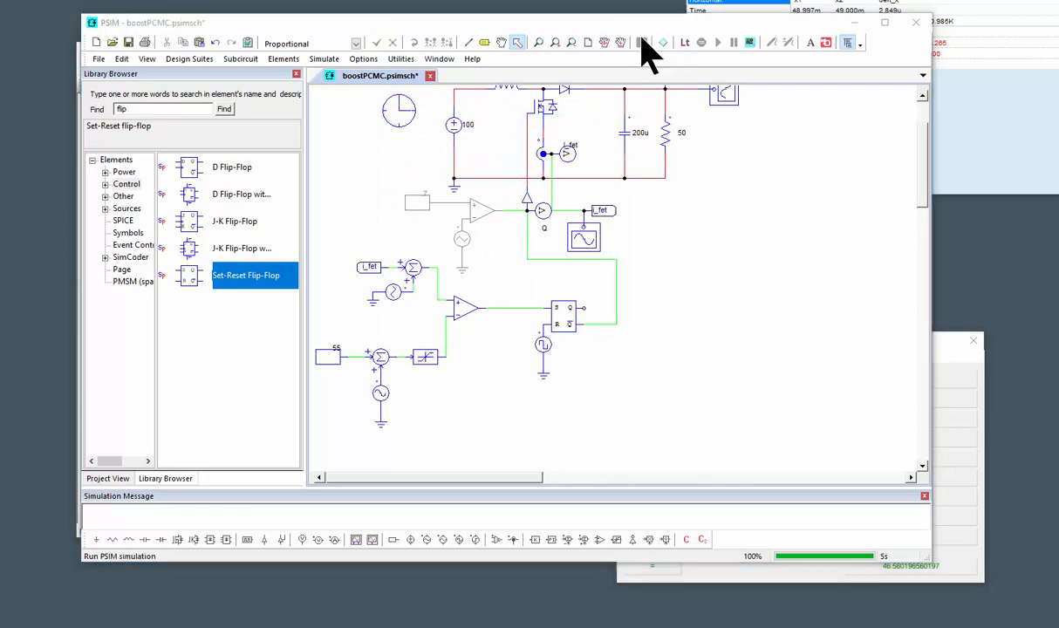
left_click_drag(862, 269, 830, 364)
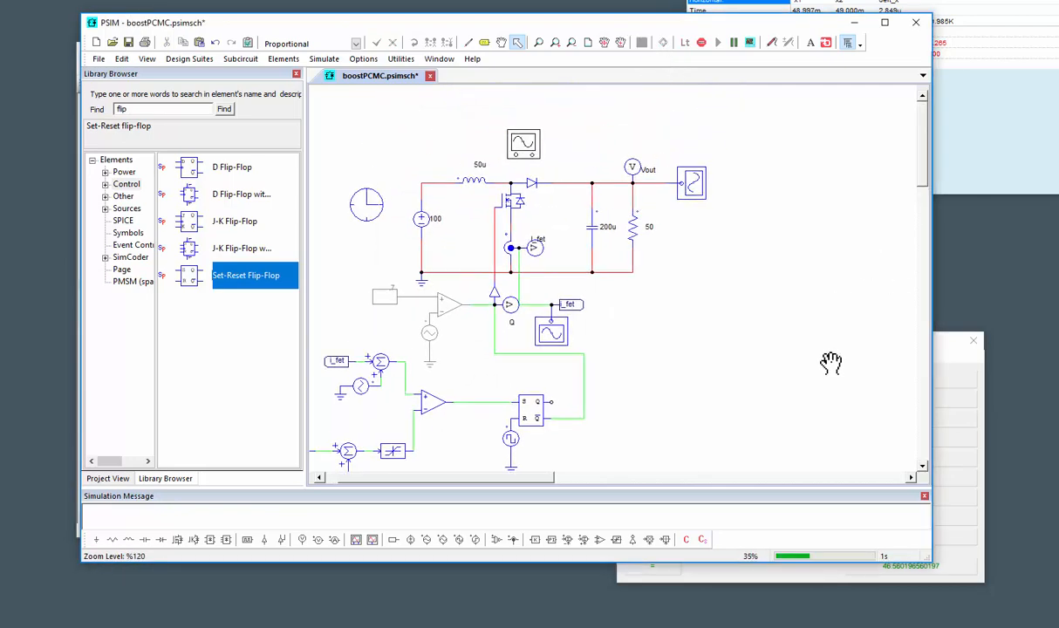
right_click(631, 165)
left_click(695, 300)
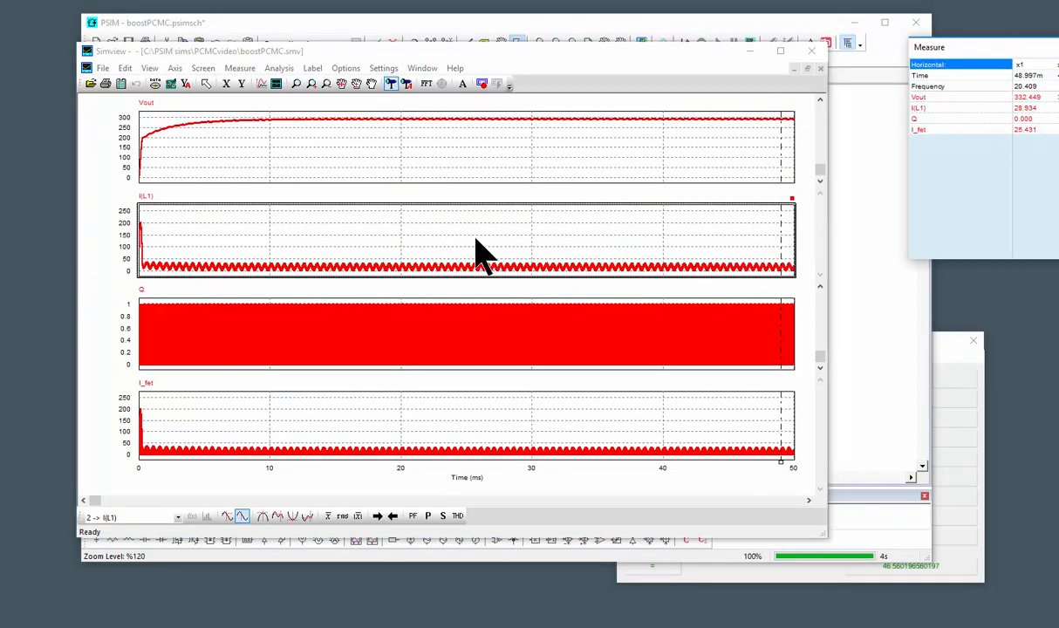
Step: Zoom the waveforms to about three perturbation cycles just before 49.06 ms and auto-scale their Y axes
left_click(297, 84)
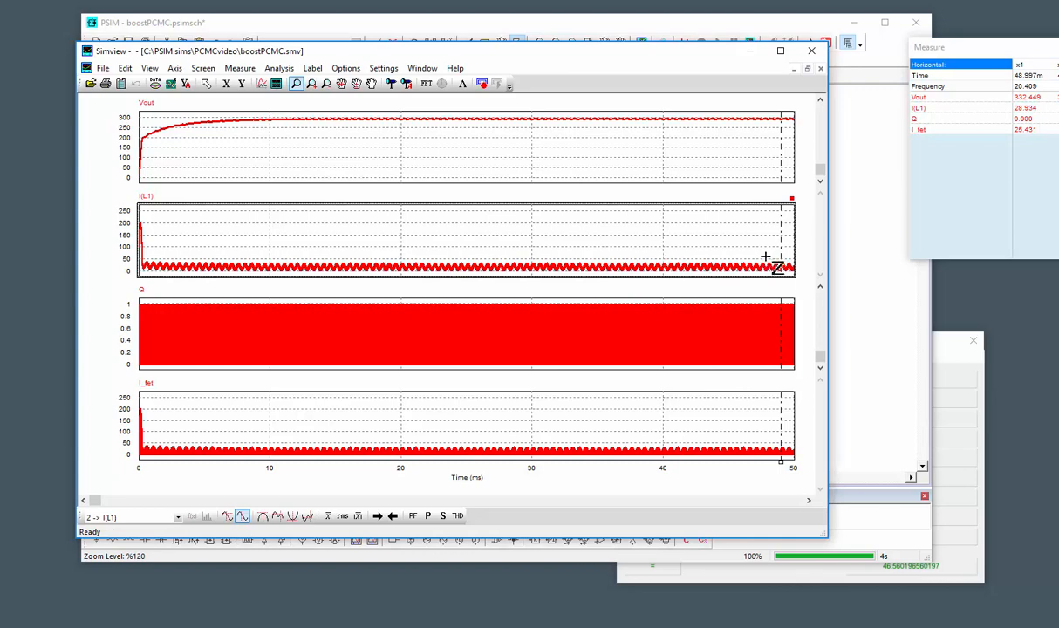
left_click_drag(764, 255, 783, 273)
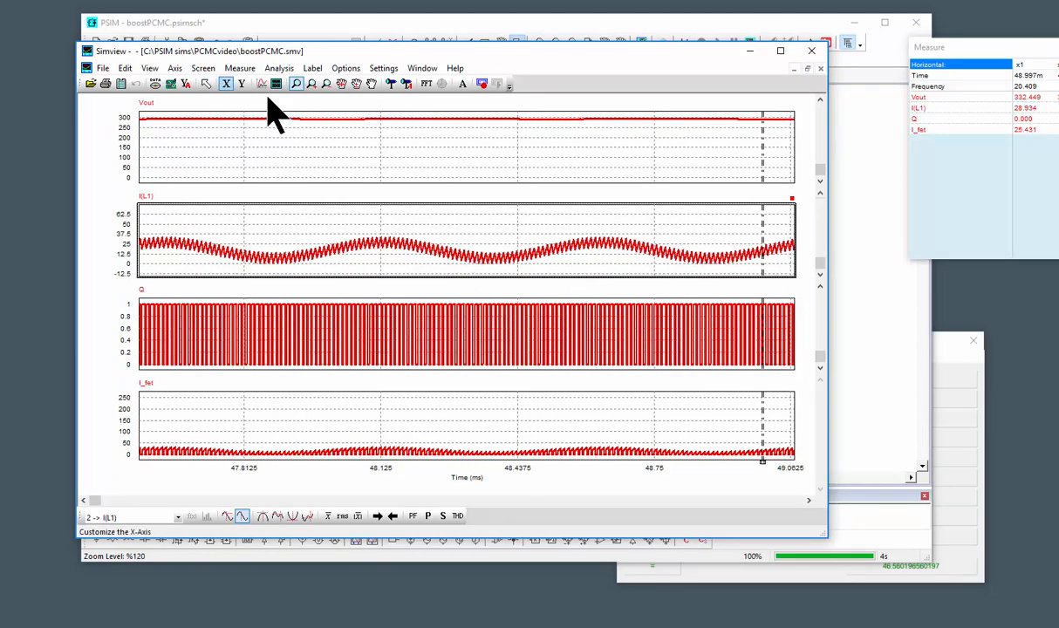
left_click(186, 84)
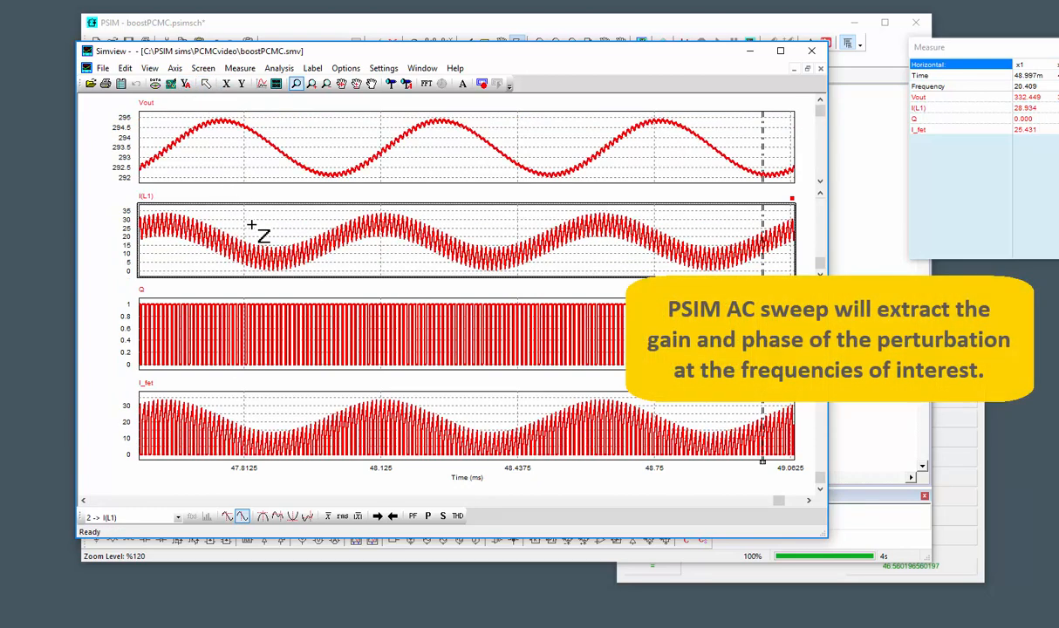
Step: Measure the perturbed Vout waveform from trough to peak and between two consecutive peaks
left_click(240, 68)
left_click(255, 100)
left_click(332, 162)
right_click(439, 150)
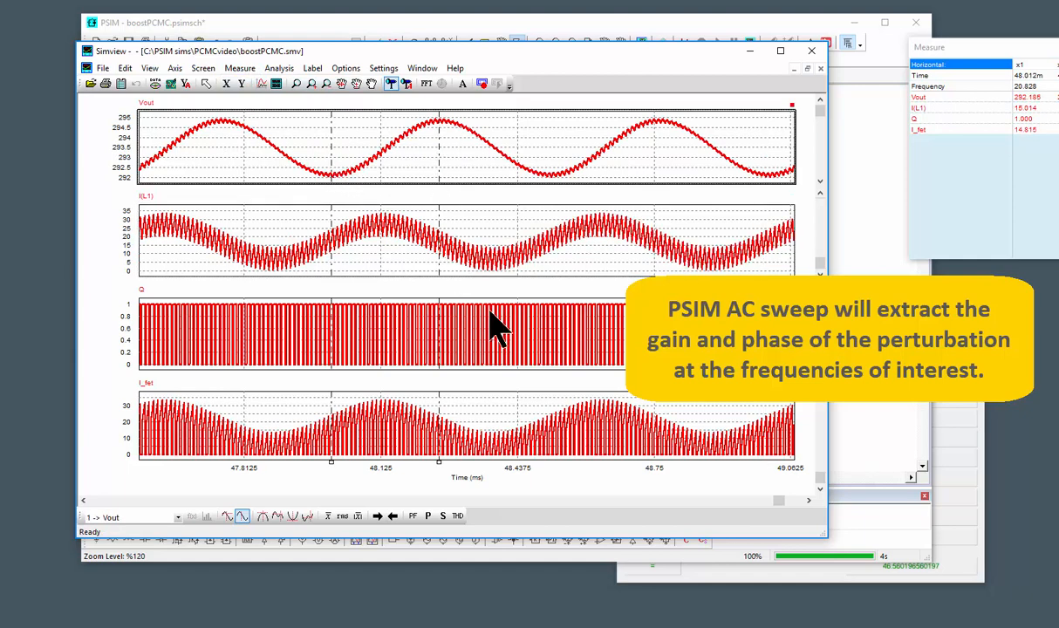
left_click(222, 118)
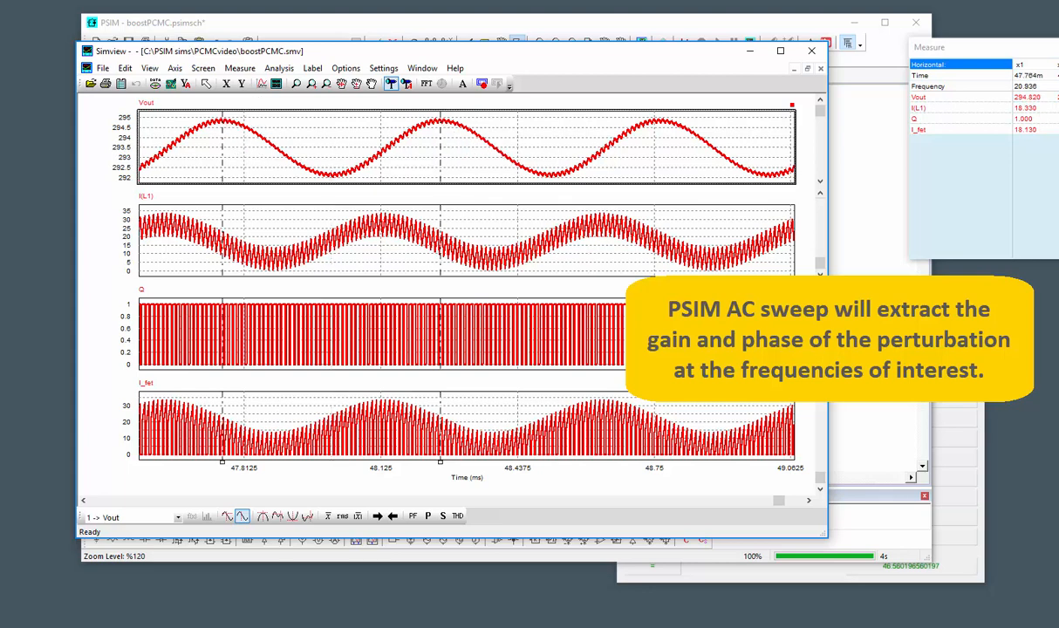
left_click_drag(1057, 49, 683, 115)
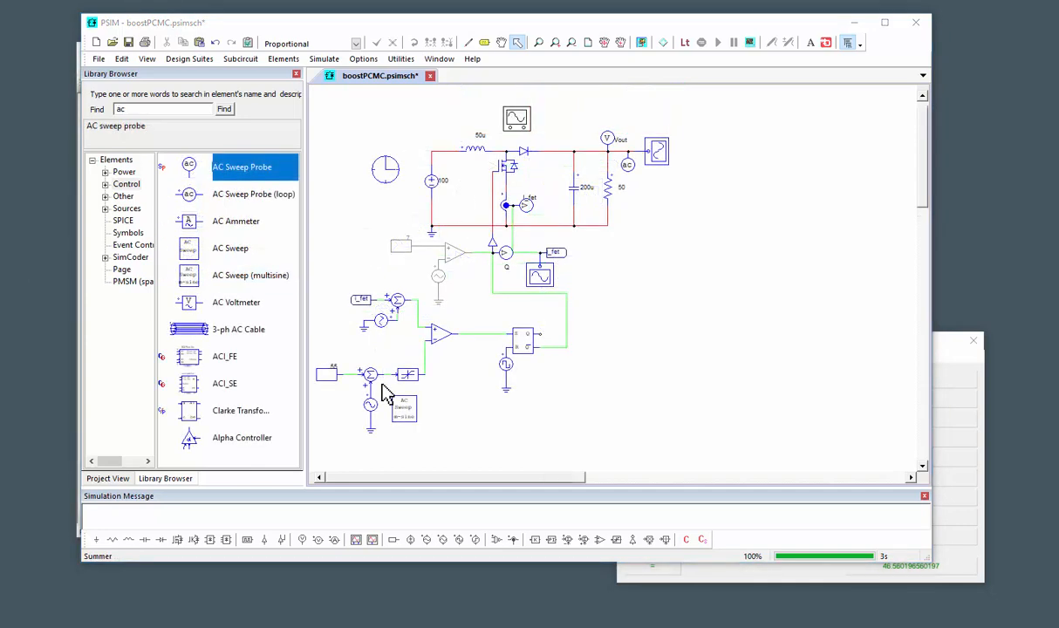
Step: Open the AC Sweep (multisine) block's parameters and check its start frequency and source name
left_click(384, 393)
double_click(403, 409)
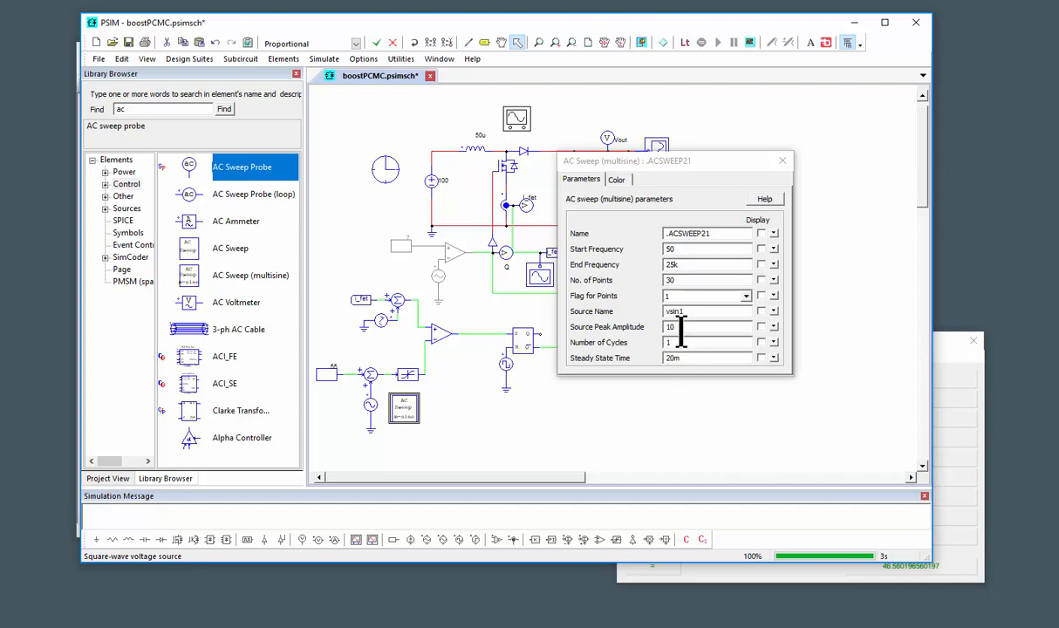
left_click(685, 252)
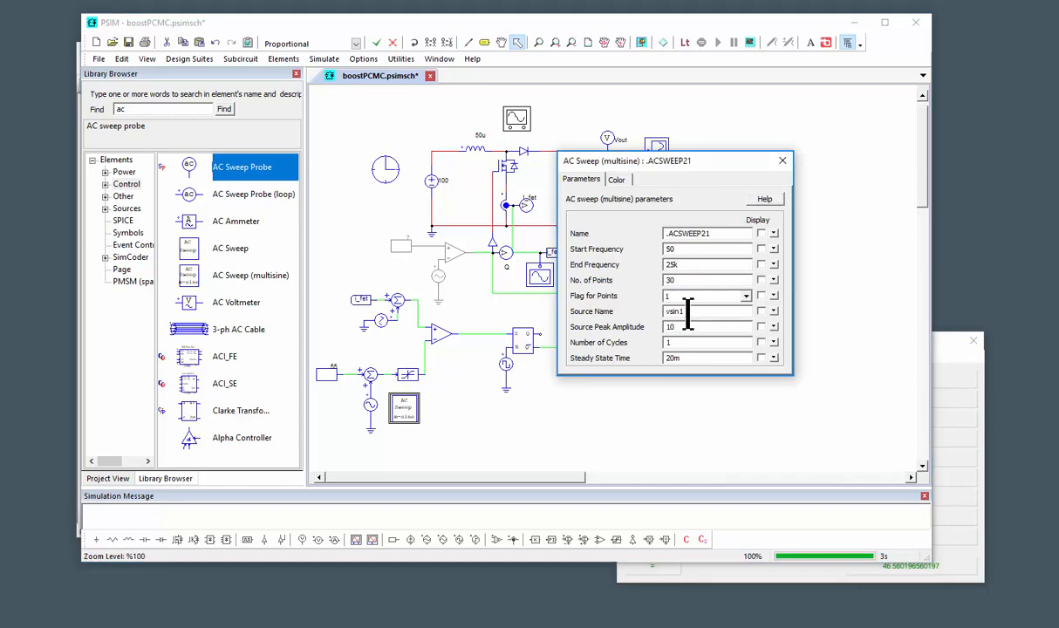
double_click(687, 311)
Step: Display the name vsin1 beside the sinusoidal perturbation source on the schematic
left_click(369, 403)
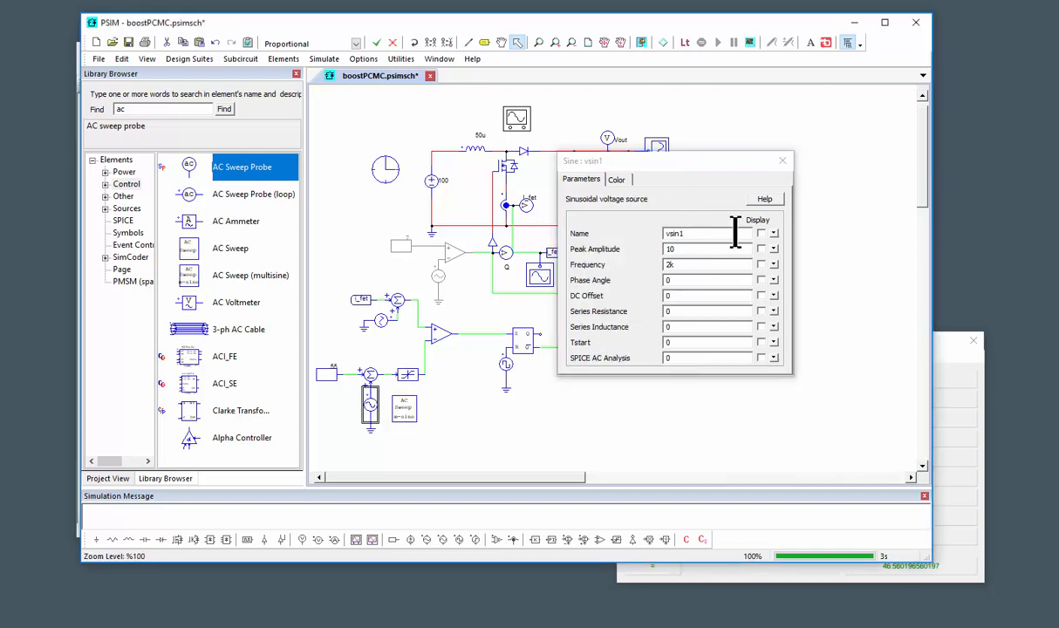
left_click(762, 234)
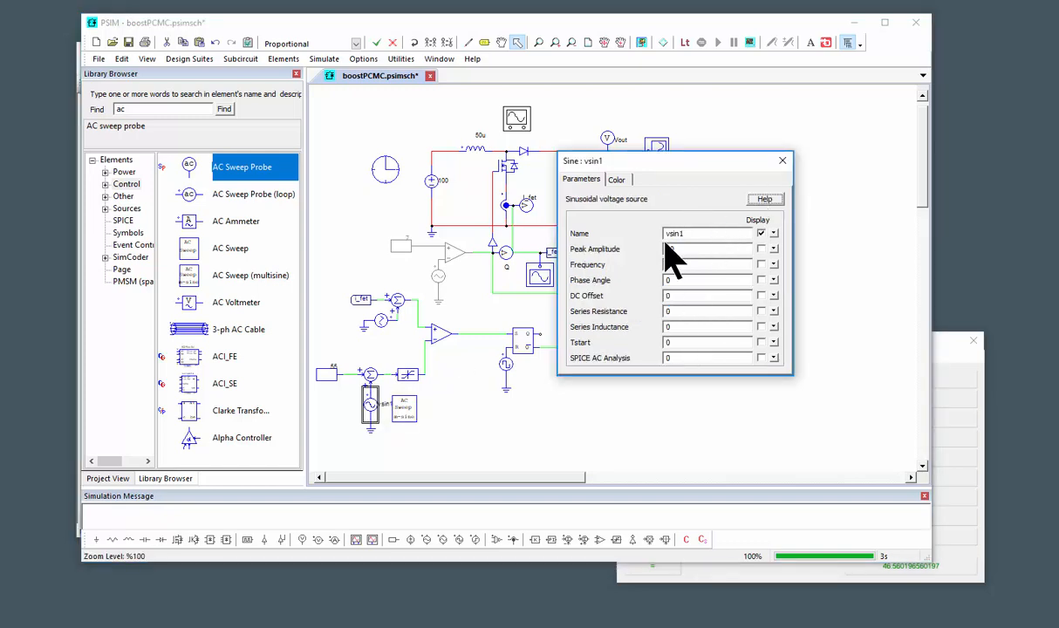
left_click(783, 160)
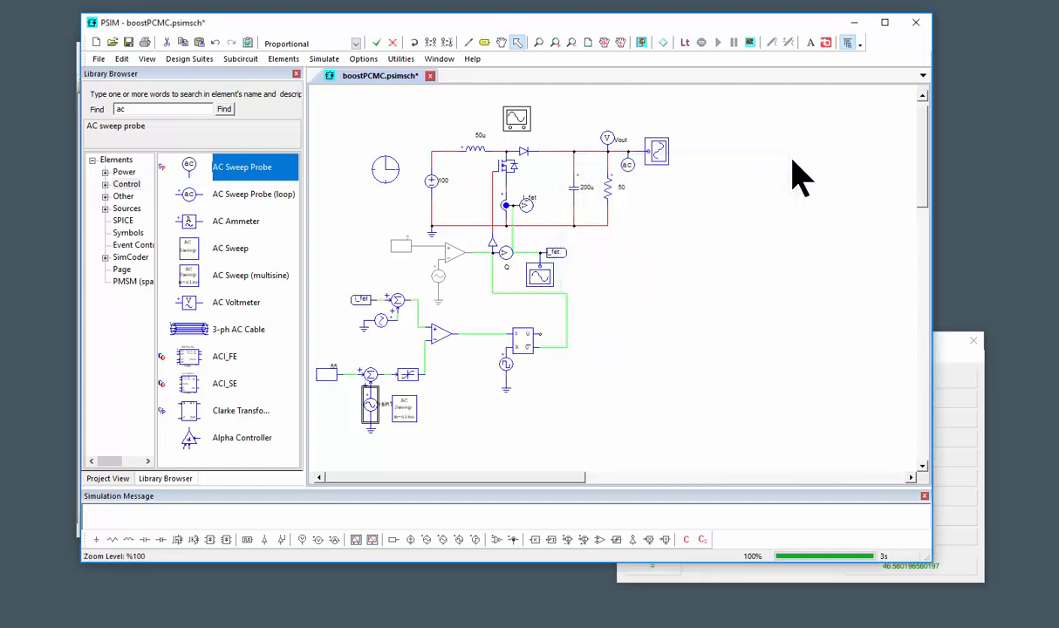
left_click(792, 160)
left_click_drag(333, 353, 393, 444)
left_click(640, 278)
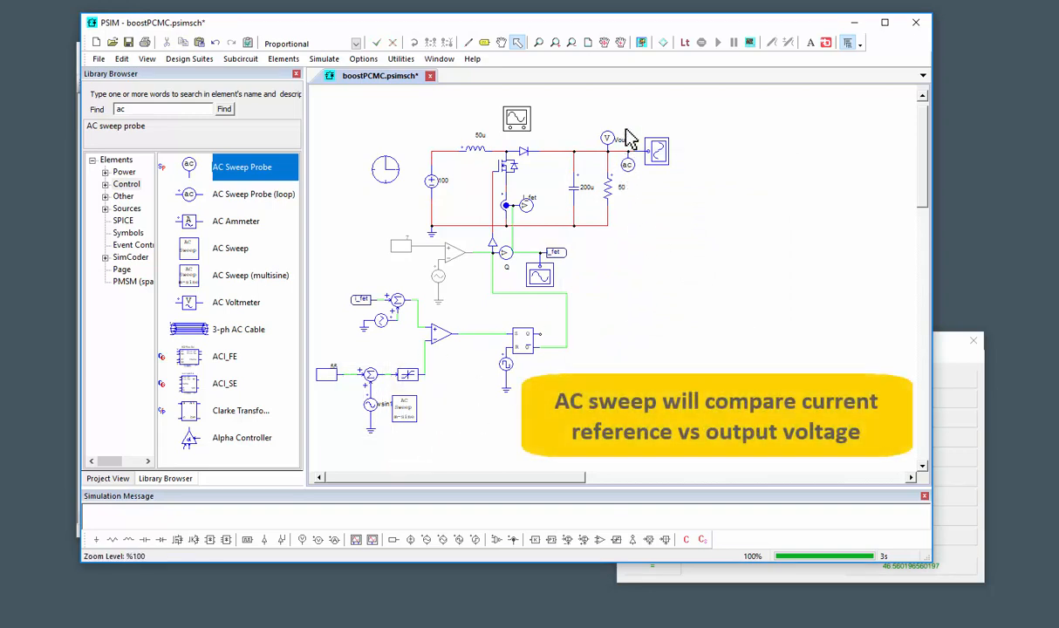
Step: Switch to SmartCtrl and start a generic design from imported frequency response data for a voltage mode controlled plant
left_click(640, 42)
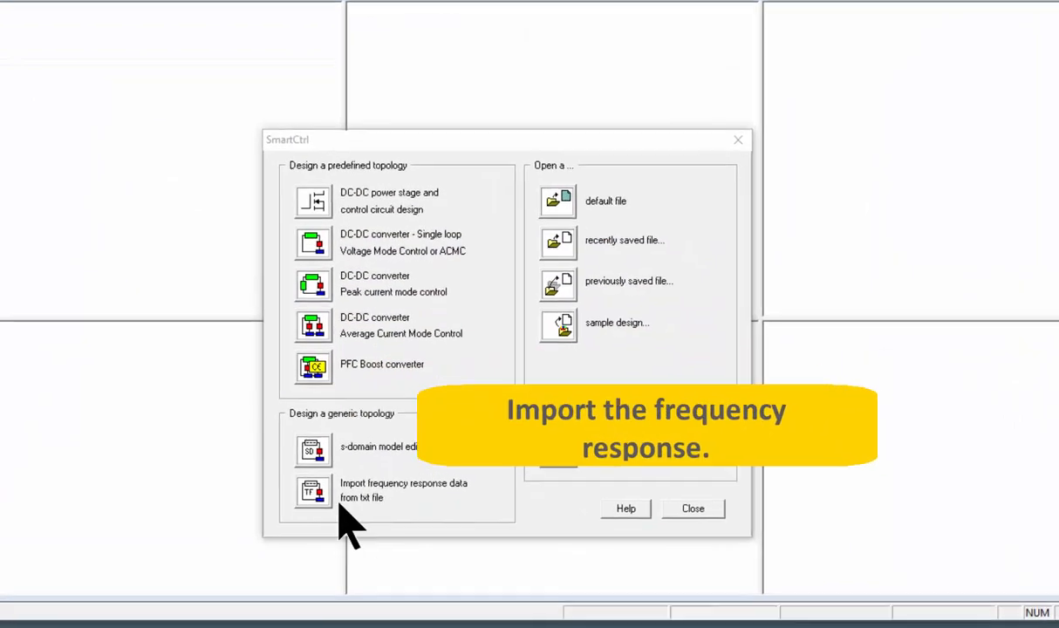
left_click(297, 488)
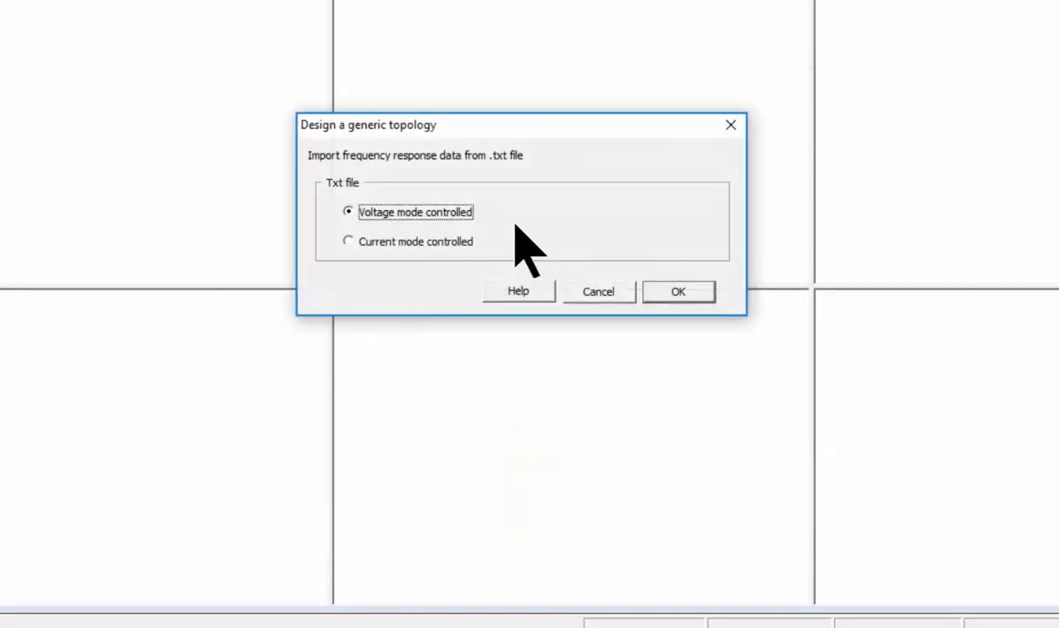
left_click(684, 298)
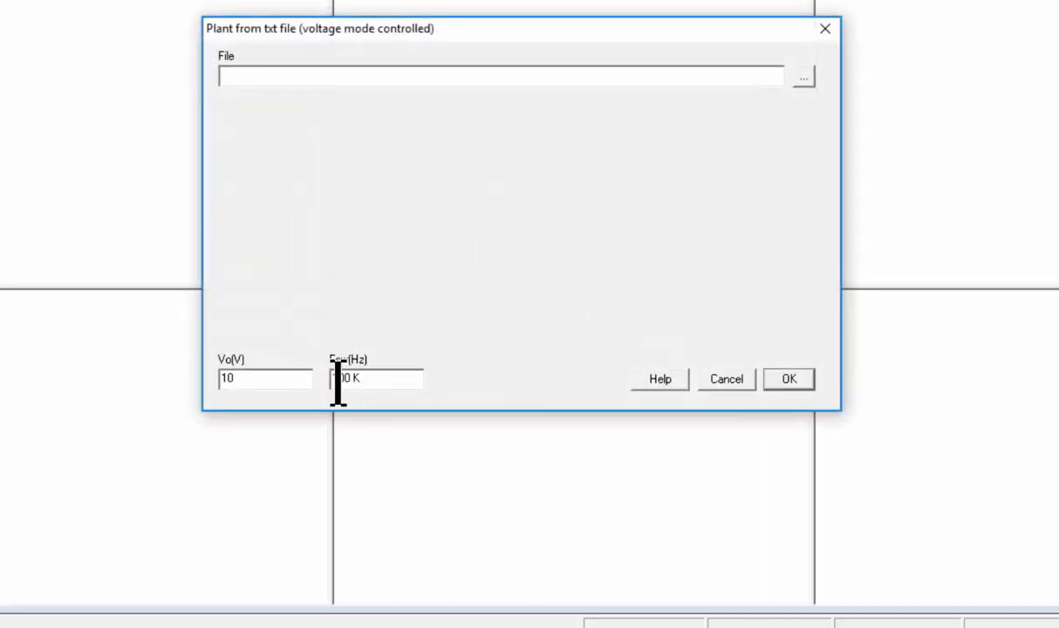
Step: Set the plant's output voltage to 300 V, load its frequency response from boostPCMC.fra, and accept the plant
left_click_drag(261, 378, 220, 378)
left_click(801, 76)
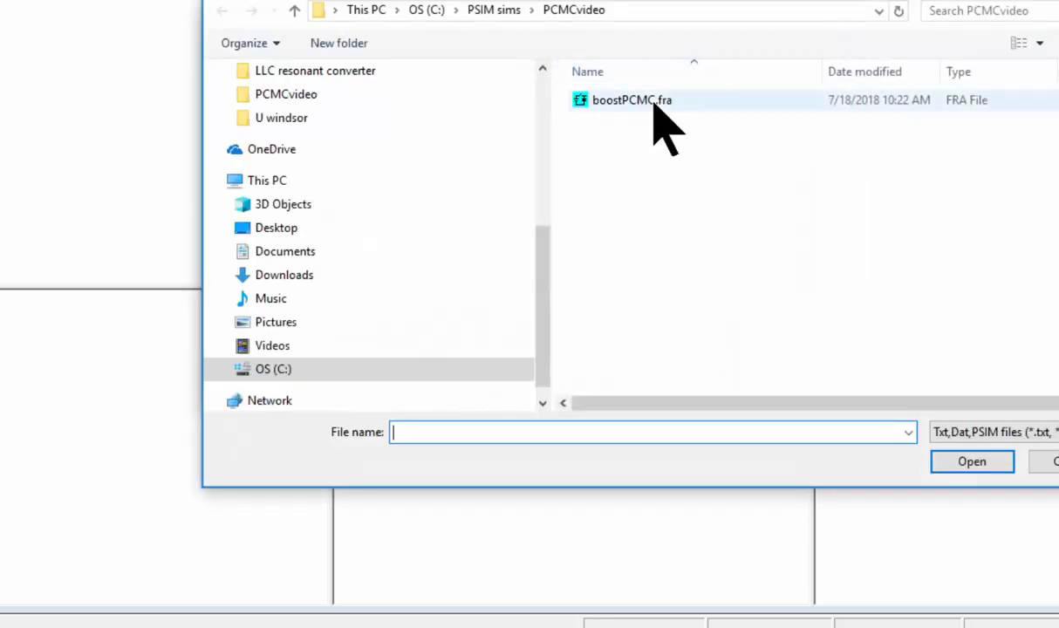
left_click(655, 109)
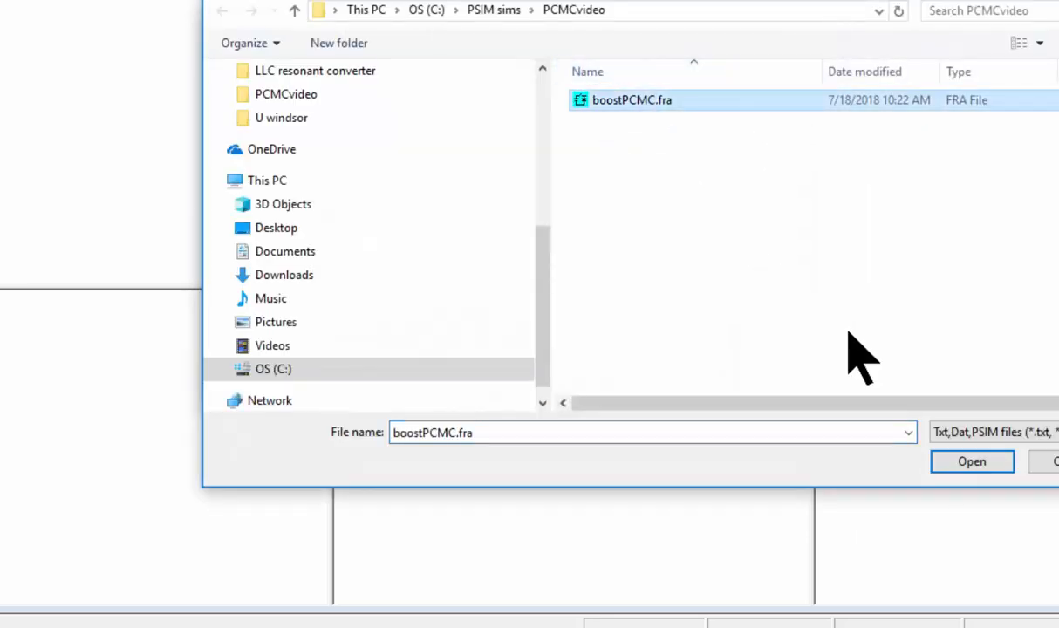
left_click(968, 462)
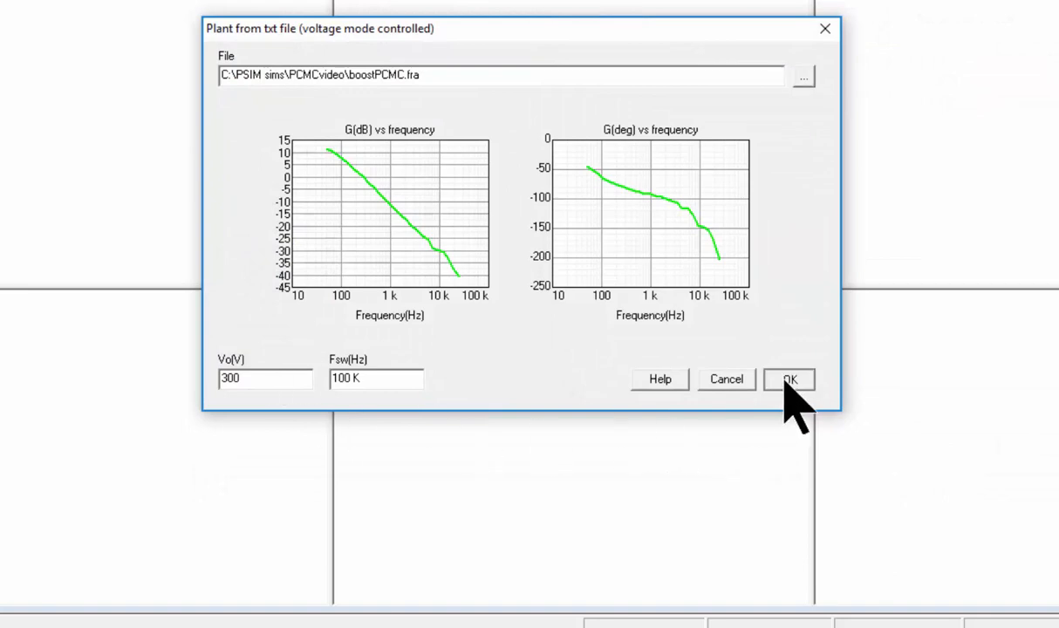
left_click(788, 381)
Step: Choose an Isolated V.sensor with a 1 V reference and calculate its gain from Vref
left_click_drag(175, 624, 602, 33)
left_click(659, 227)
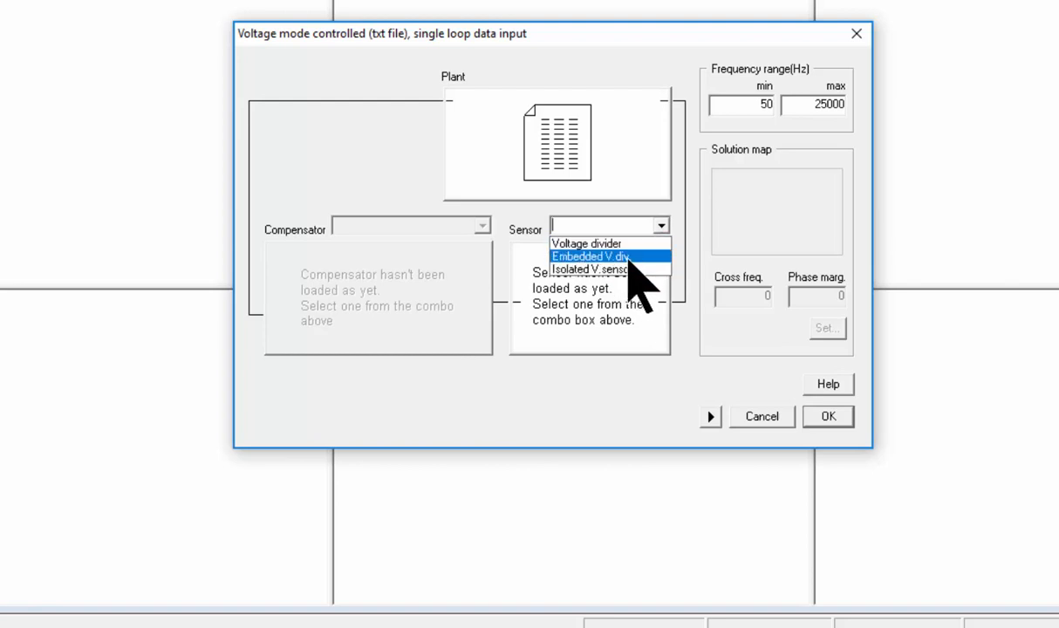
left_click(627, 269)
left_click_drag(550, 122, 643, 135)
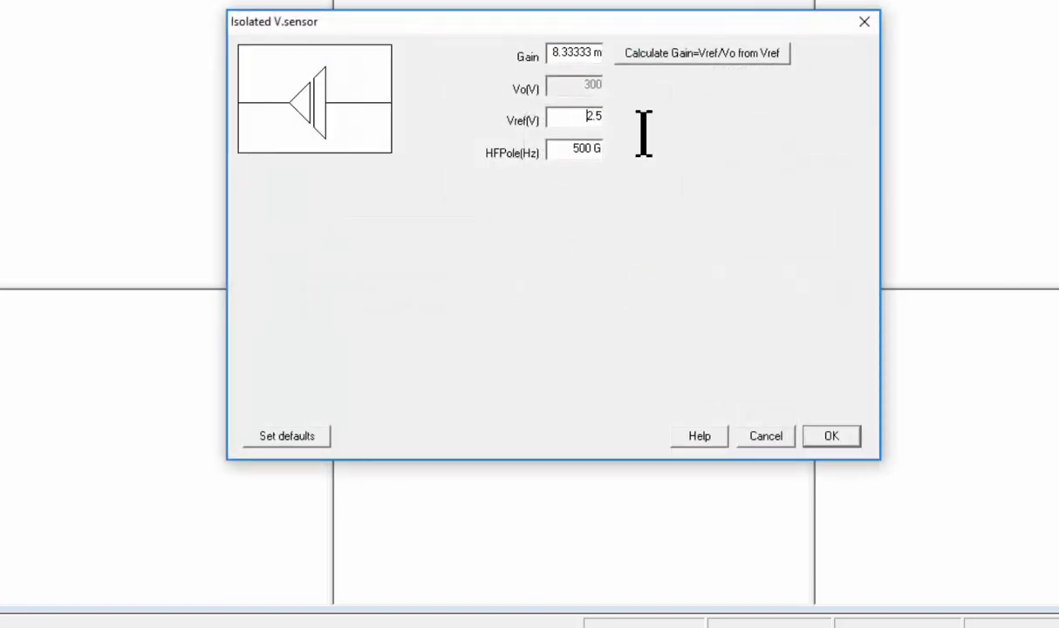
type("1")
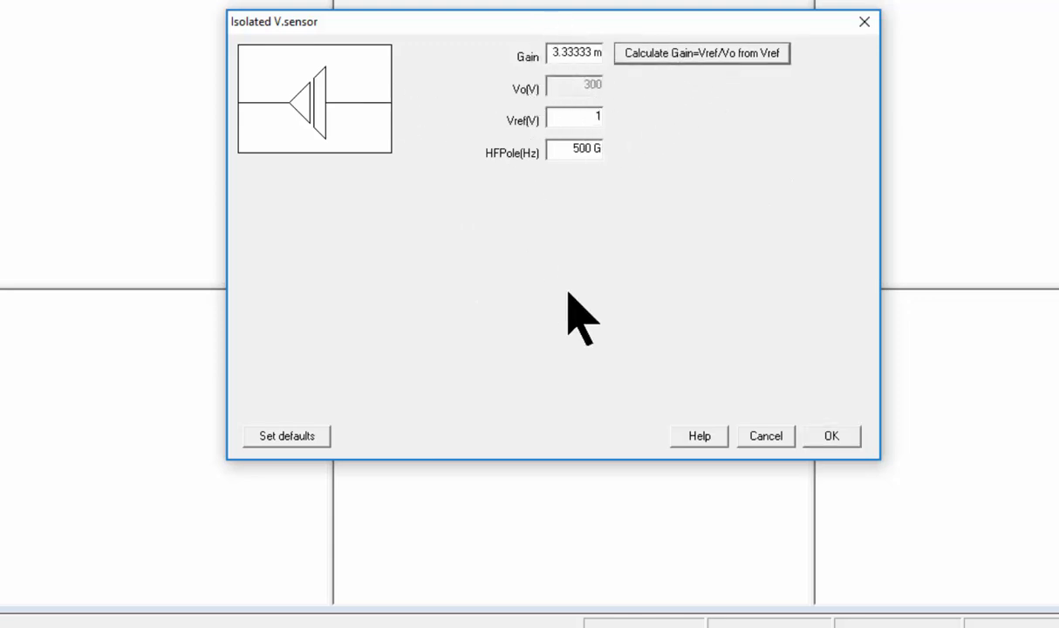
left_click(829, 435)
Step: Choose a PI compensator with Vp 1 V, Vv 0 V and a ramp rise time of 9.8u
left_click(481, 226)
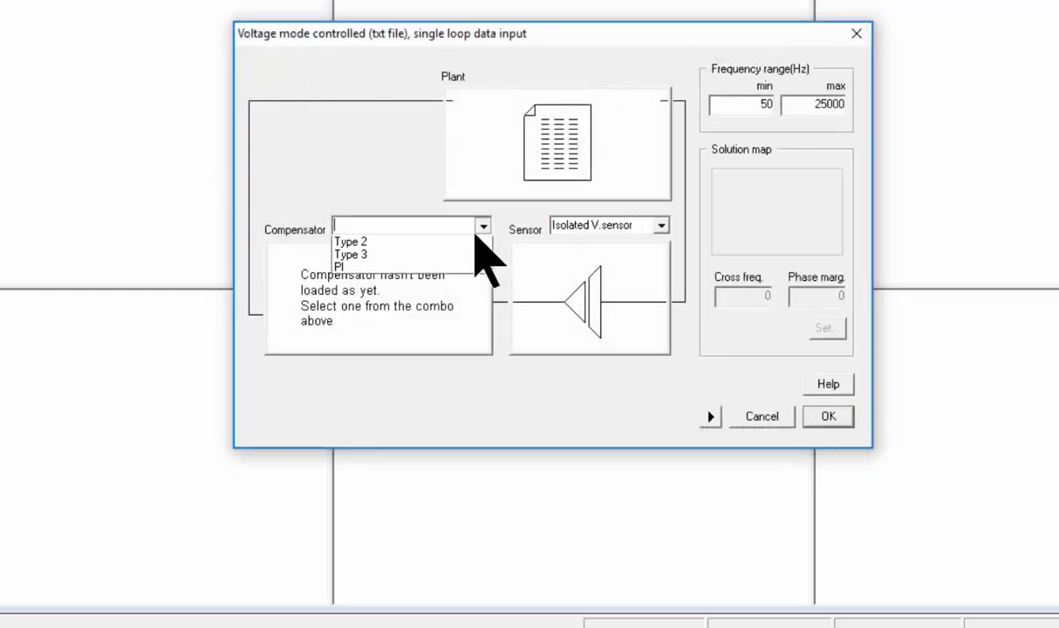
left_click(380, 269)
left_click(583, 154)
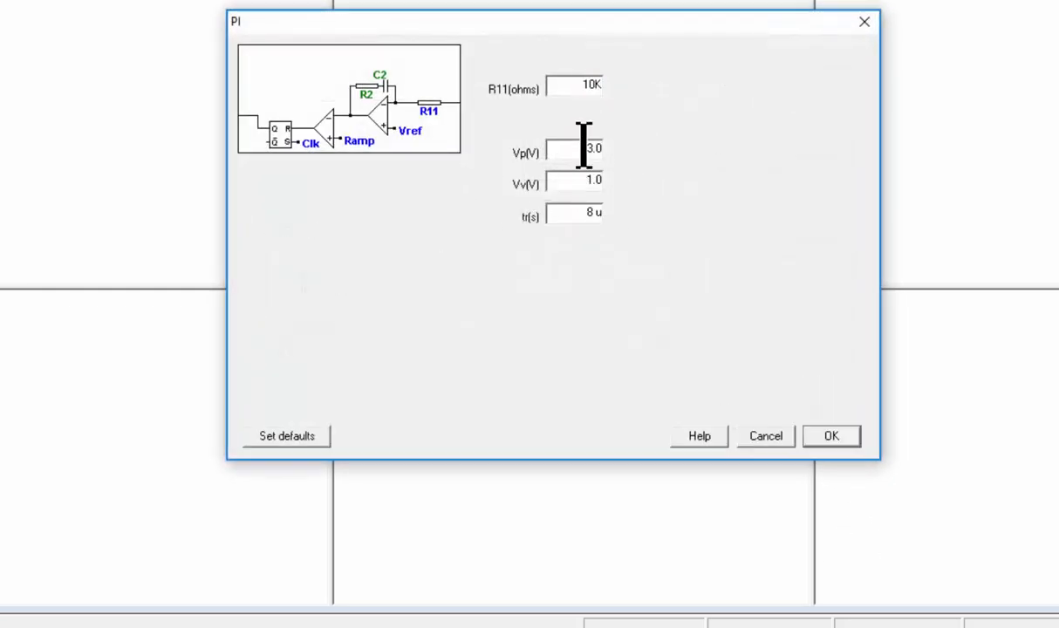
type("1")
left_click(544, 180)
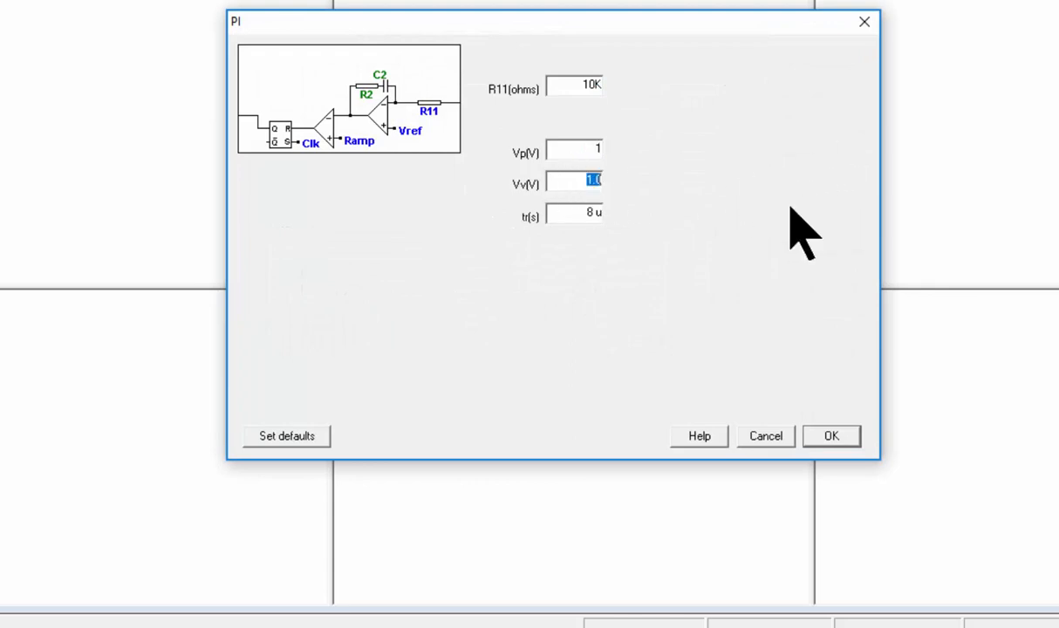
type("0")
left_click(569, 212)
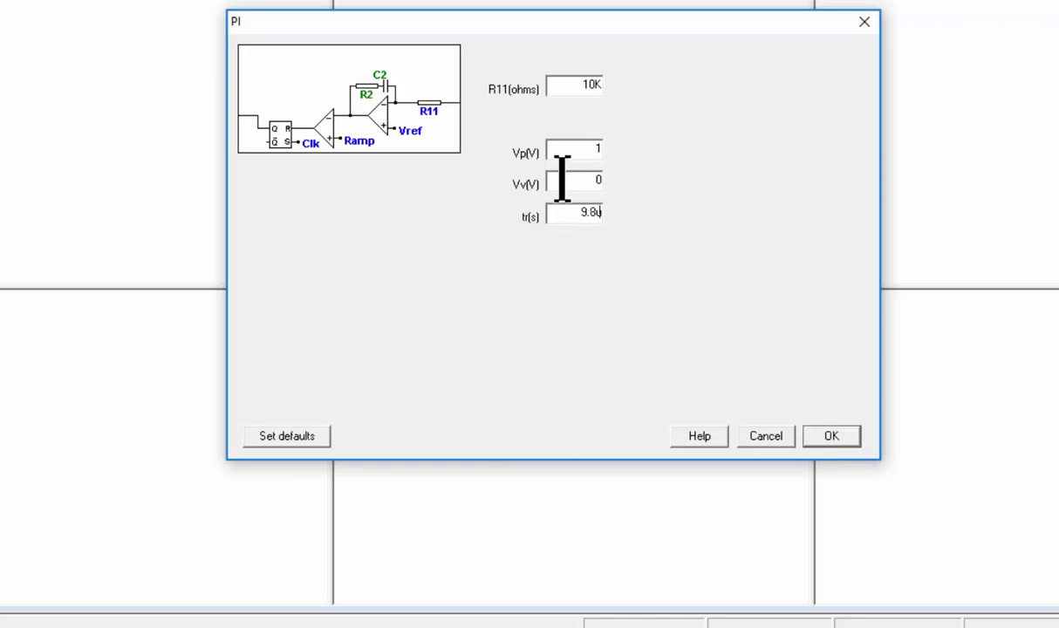
left_click(811, 436)
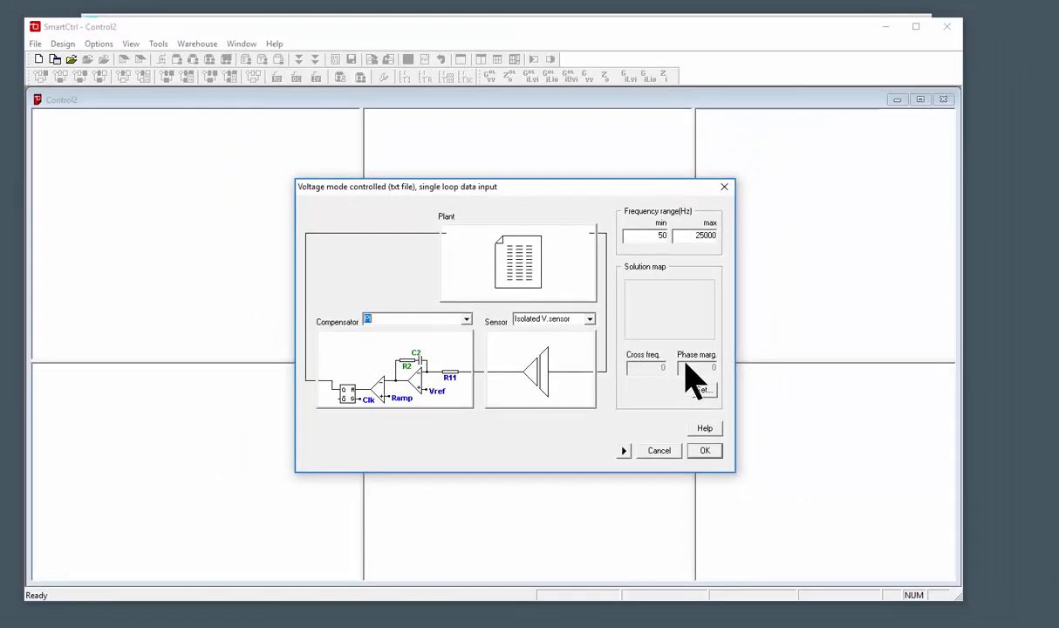
Step: Create the control design from the solution map and tune it to about 1.73 kHz cross frequency and 78.6° phase margin
left_click(705, 390)
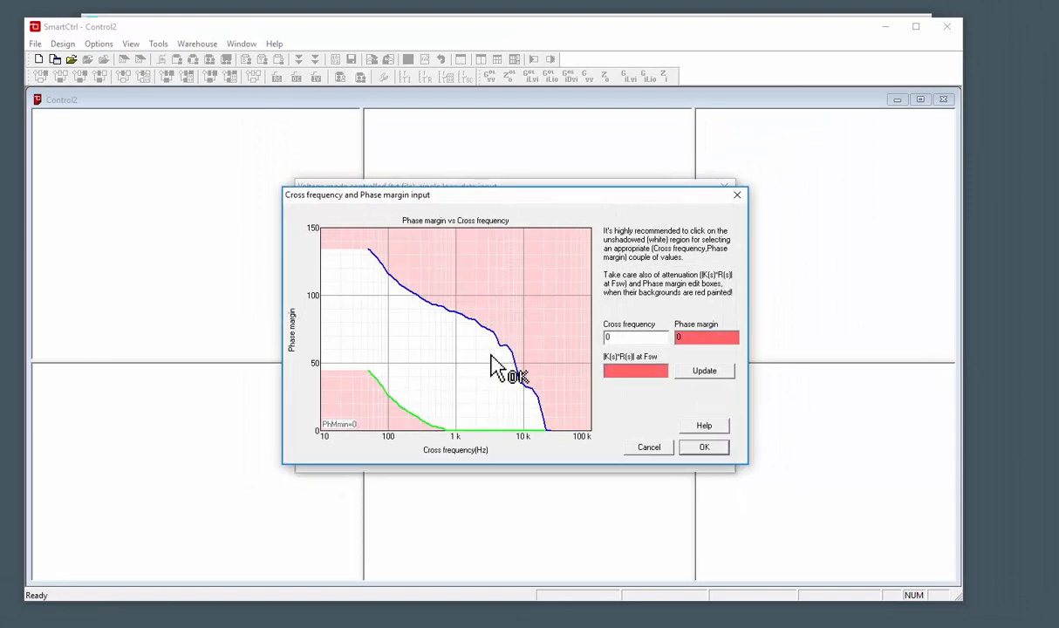
left_click(481, 370)
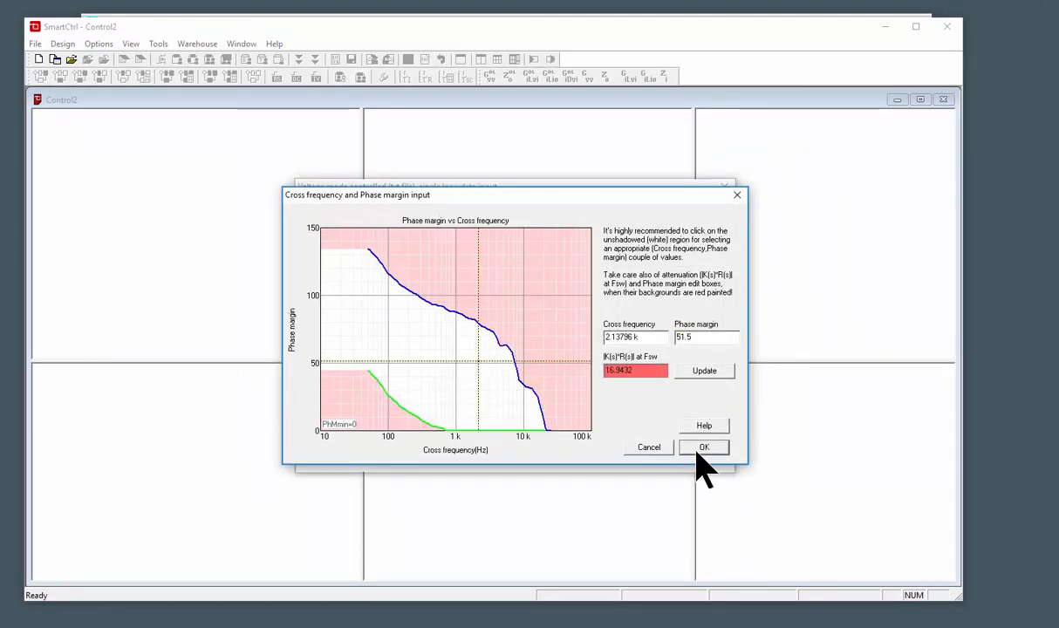
left_click(703, 447)
left_click(703, 448)
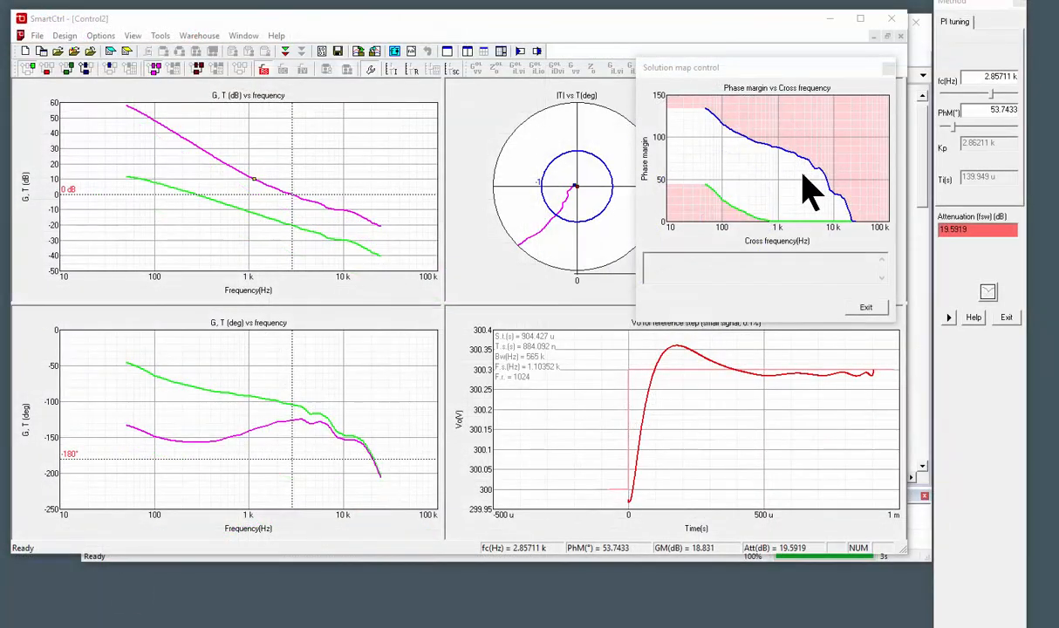
mouse_move(803, 174)
left_mouse_down()
mouse_move(794, 182)
mouse_move(768, 155)
mouse_move(791, 157)
left_mouse_up()
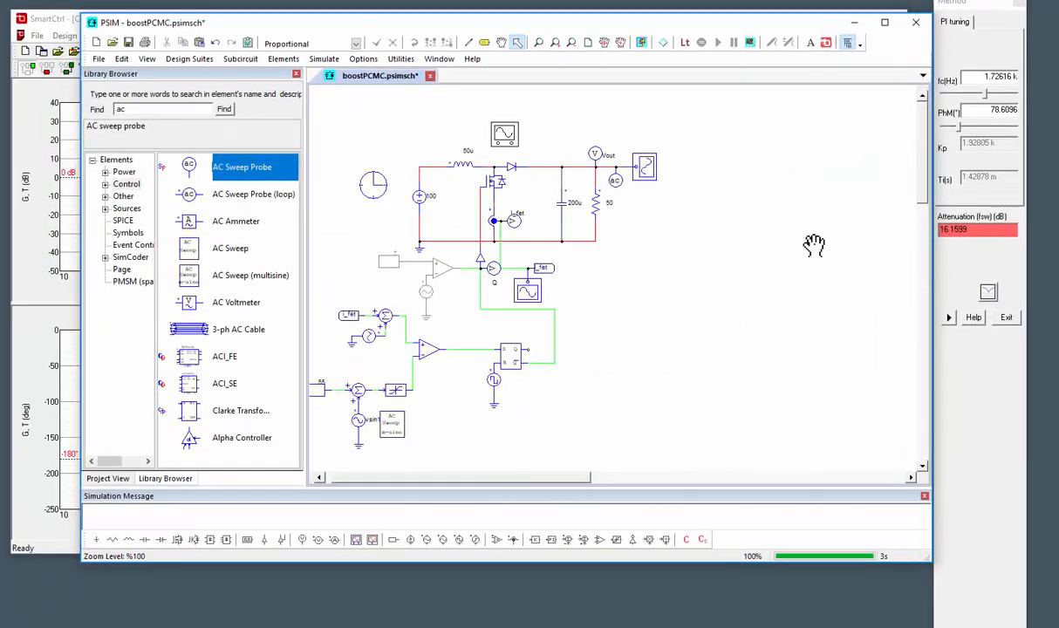
Step: Switch to PSIM and place a PI controller below the current loop, with a plus/minus summer connected to its input
scroll(850, 253, "down", 2)
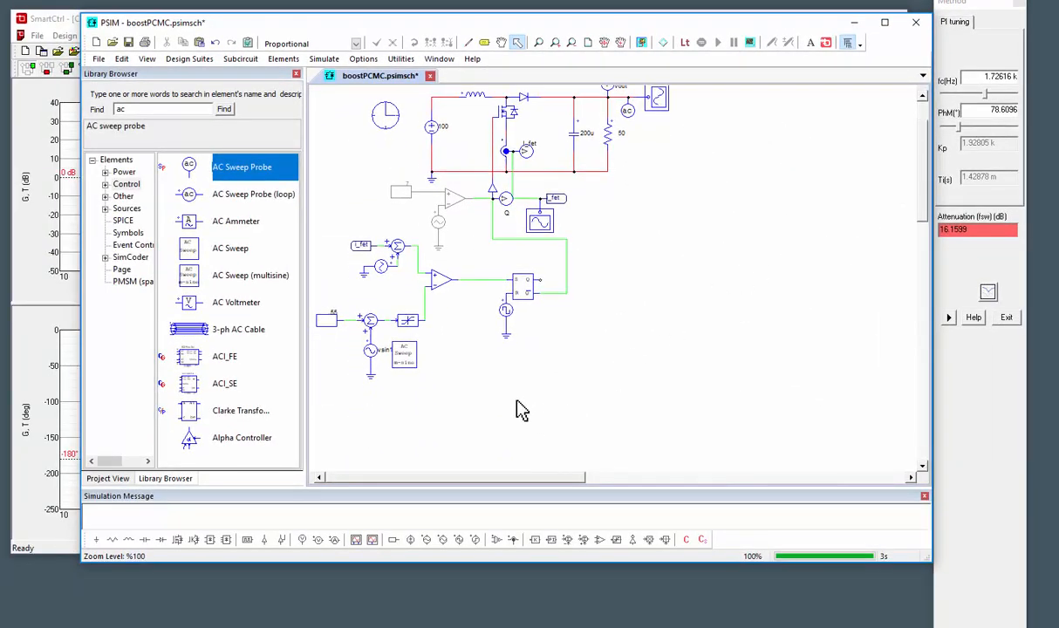
left_click(551, 539)
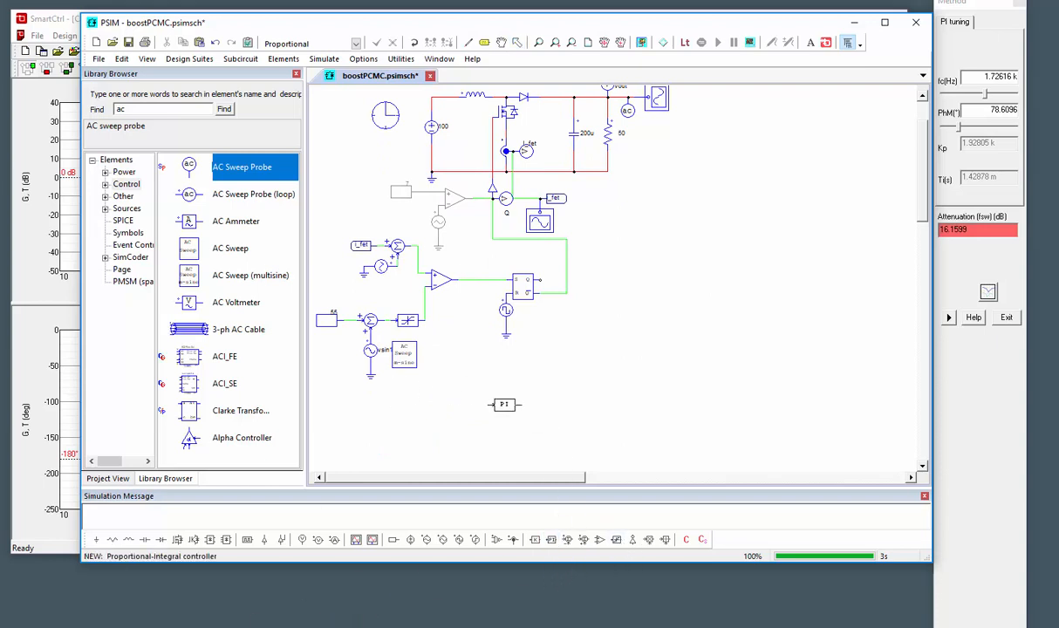
left_click(503, 402)
left_click(583, 540)
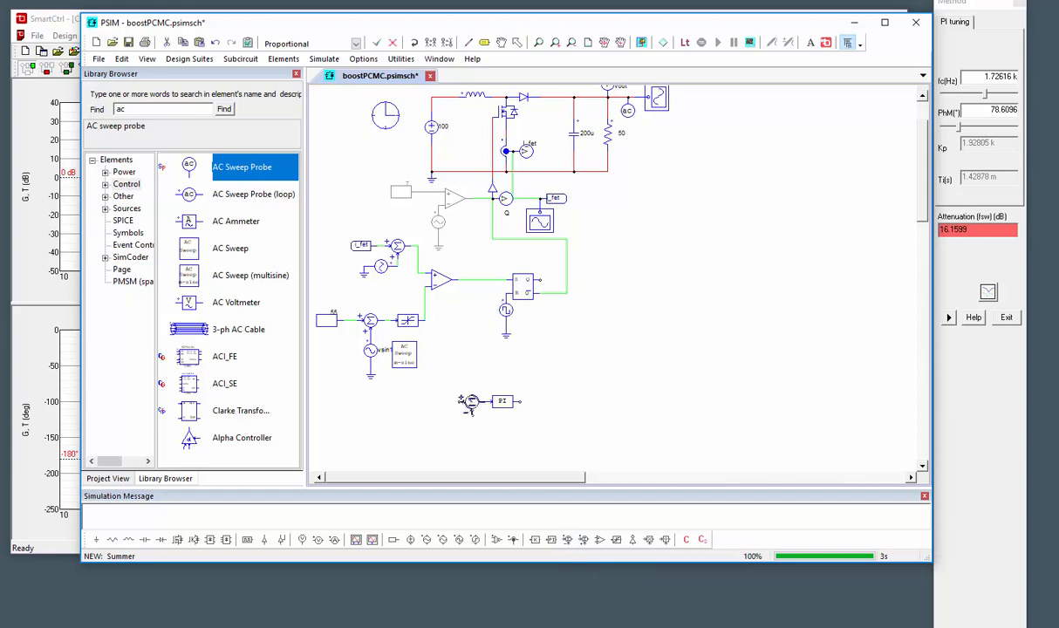
left_click(469, 404)
left_click(548, 198)
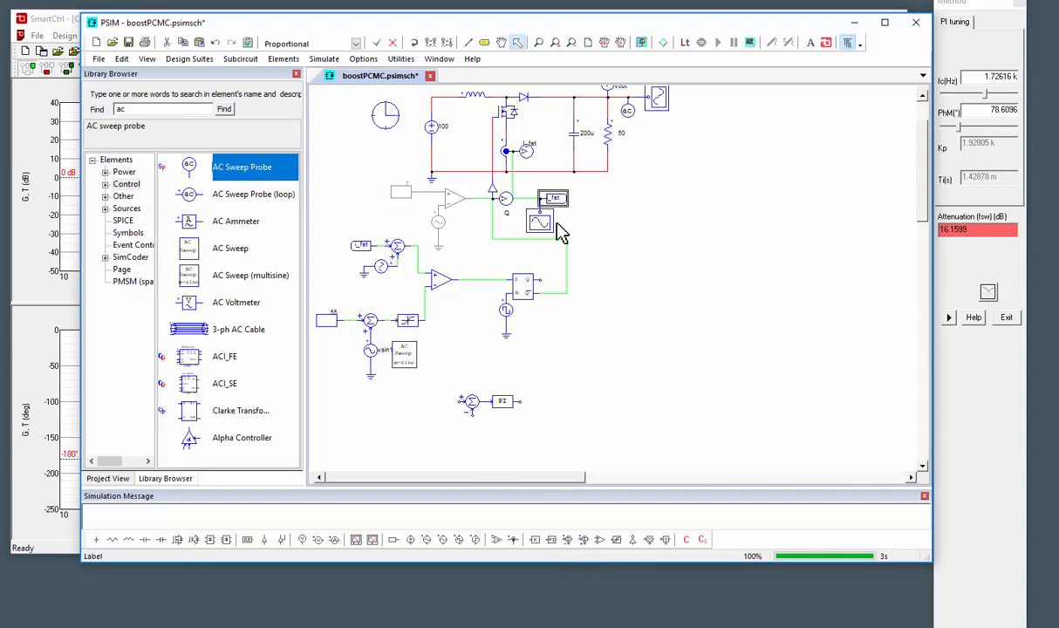
key("ctrl+v")
key("Escape")
Step: Place a voltage sensor beside the load resistor, wire it across the output, and label its output vout
left_click_drag(662, 232, 652, 303)
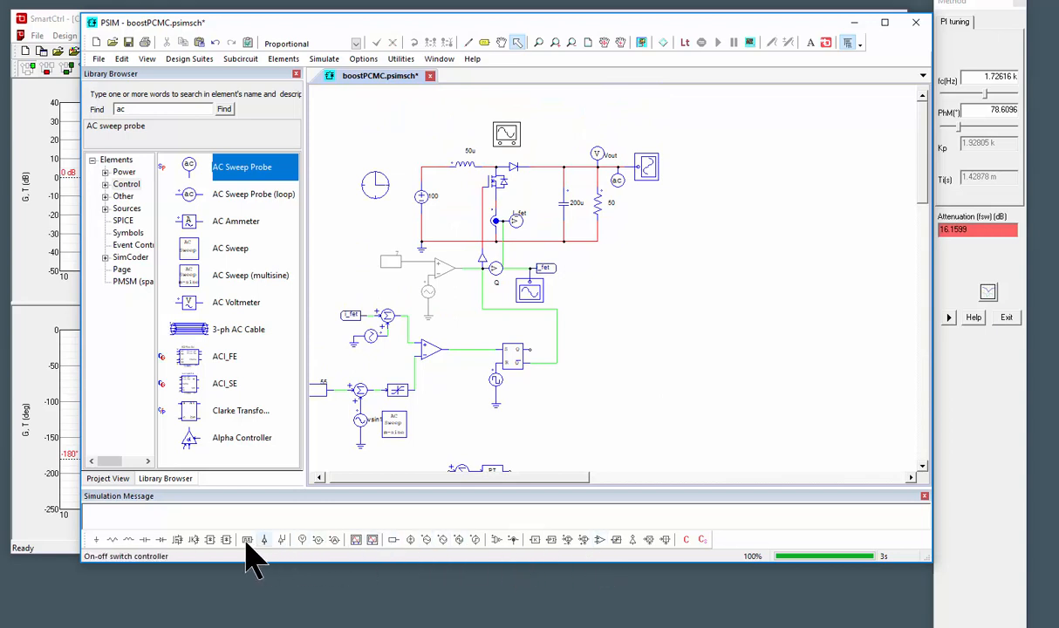
left_click(496, 539)
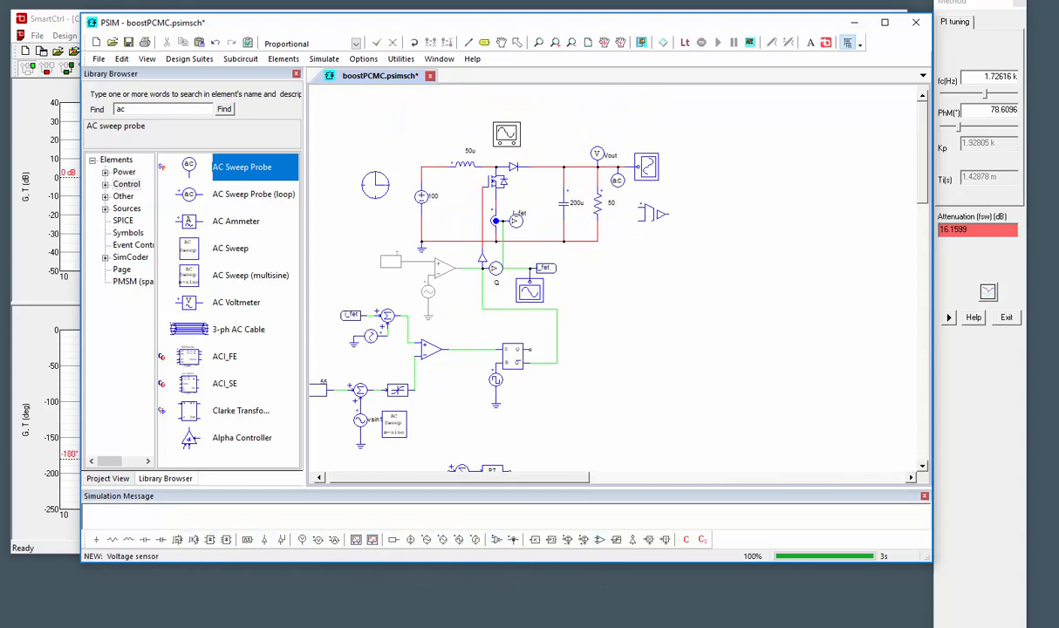
left_click(654, 214)
key("ctrl+w")
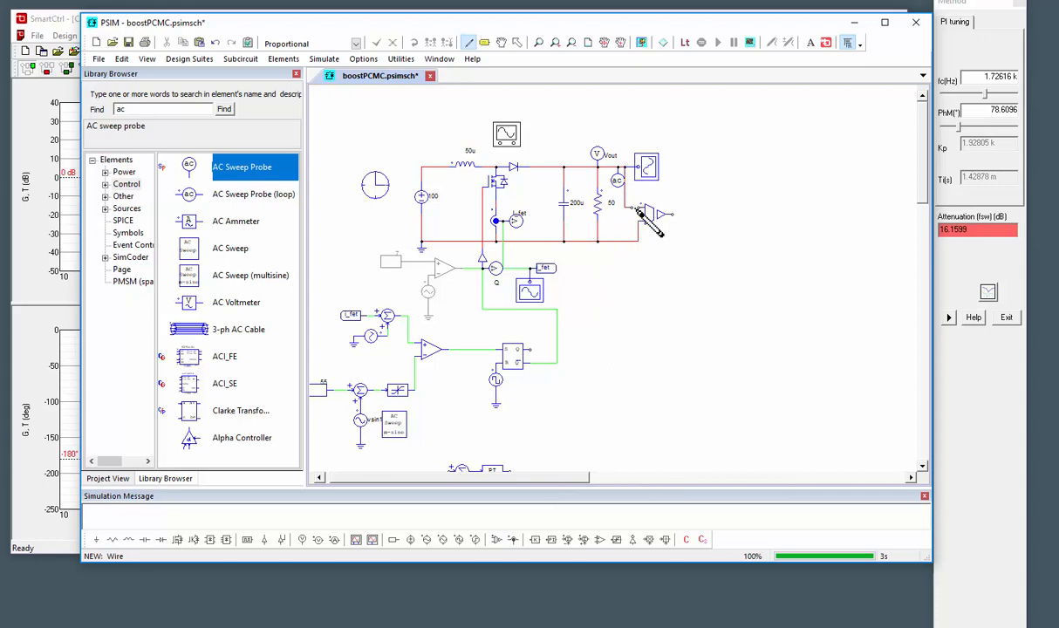
key("ctrl+l")
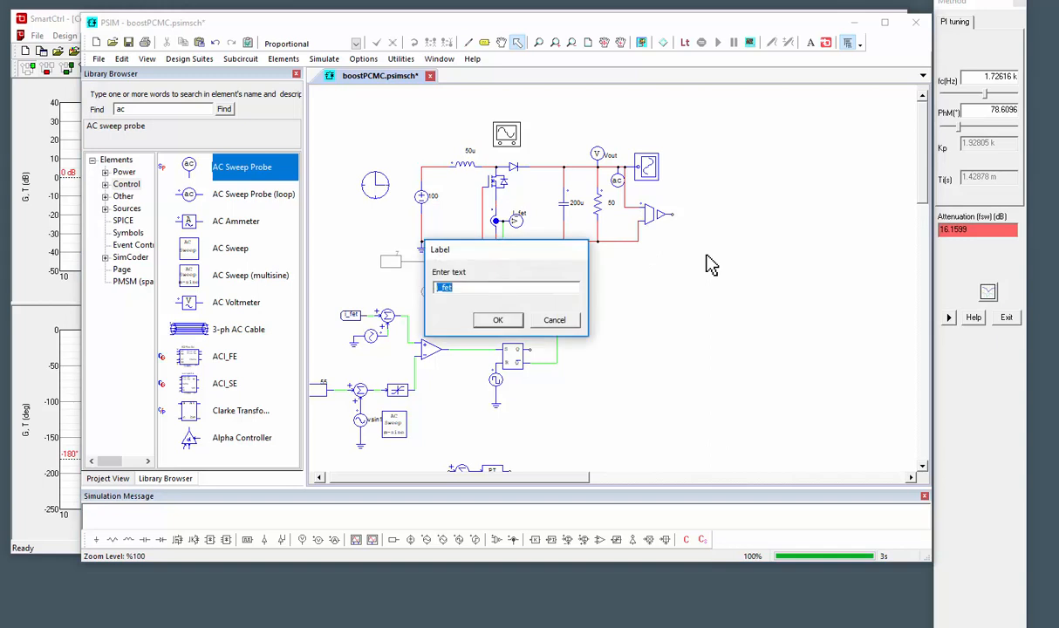
key("Return")
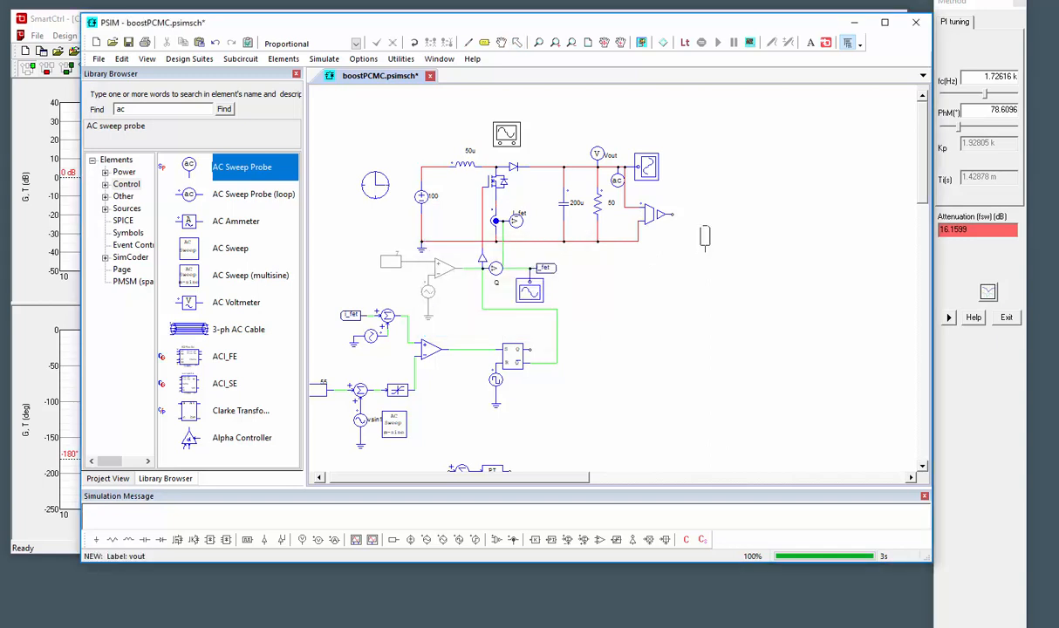
key("Escape")
Step: Place a second vout label below and before the PI controller's summer
left_click_drag(661, 280, 671, 116)
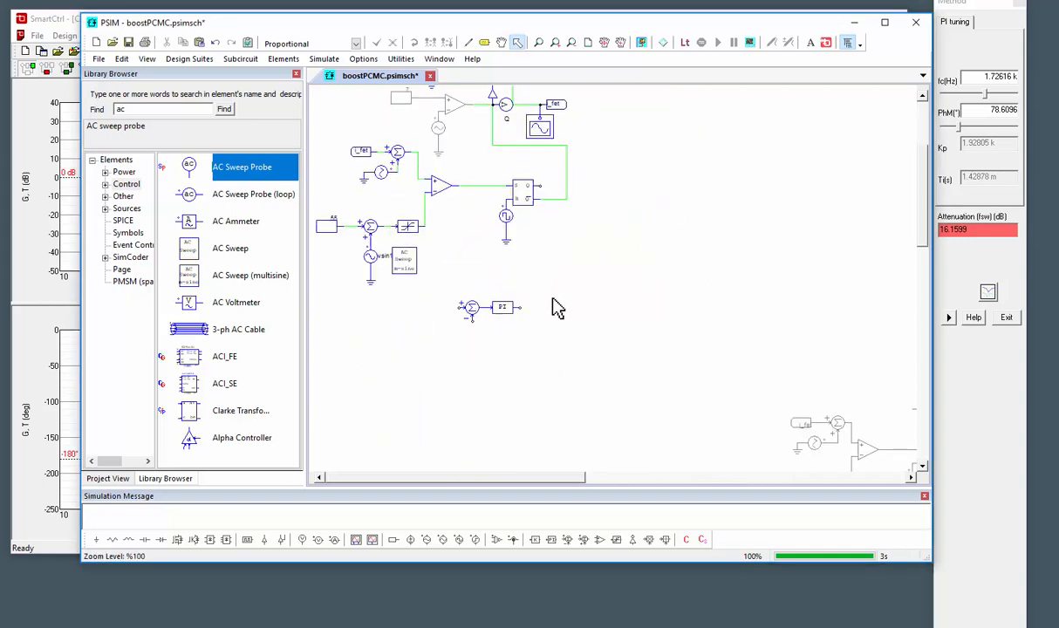
key("ctrl+l")
type("vout")
key("Return")
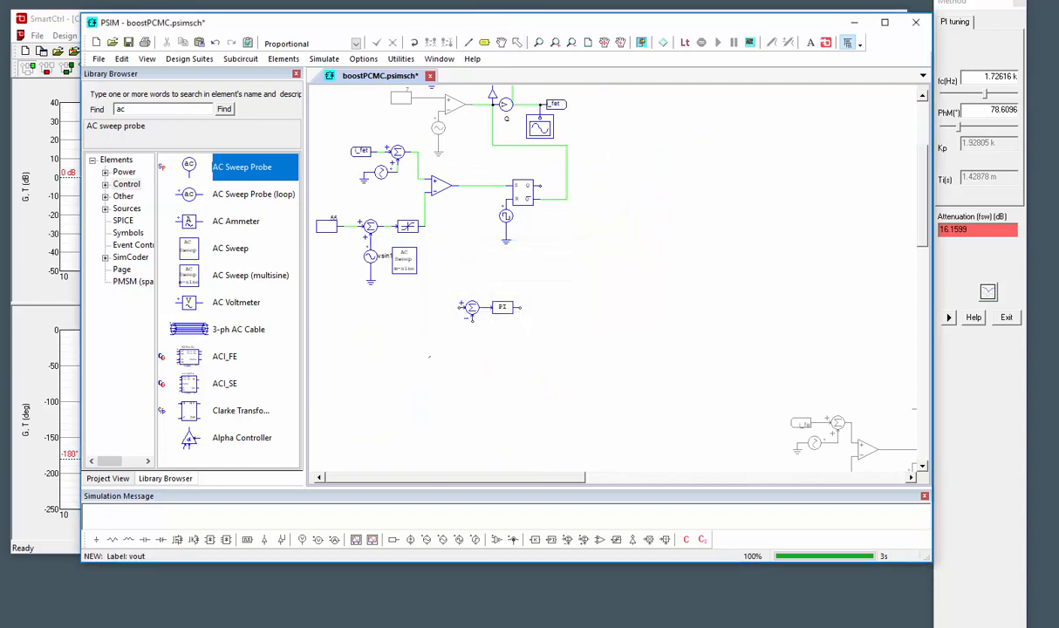
left_click(418, 340)
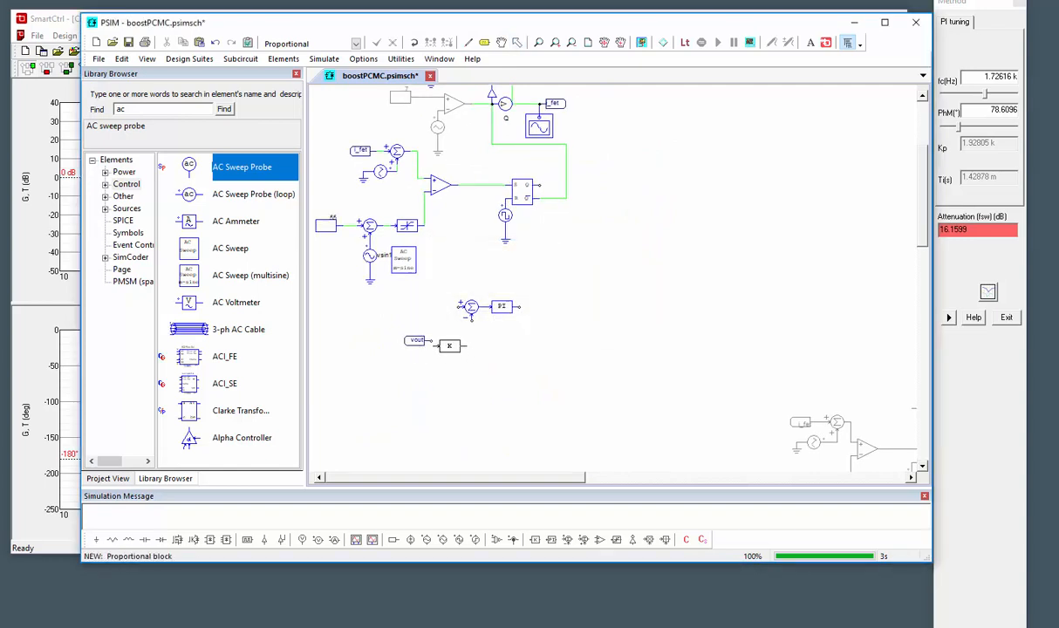
Step: Add a proportional block with gain 1/300 after the vout label and wire its output to the summer's negative input
double_click(449, 342)
left_click(669, 248)
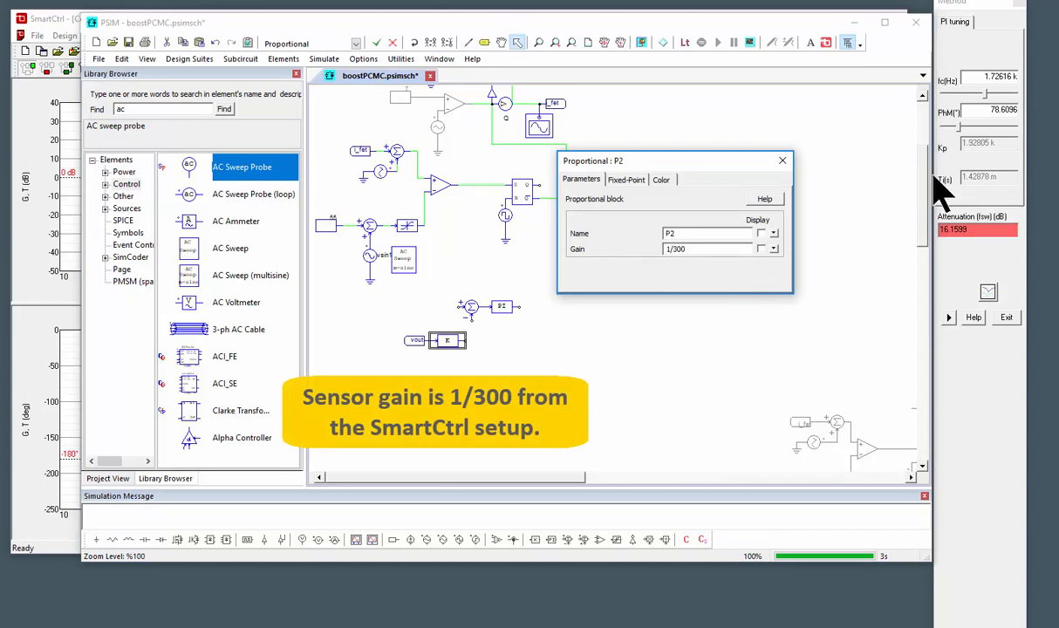
left_click(782, 161)
key("ctrl+w")
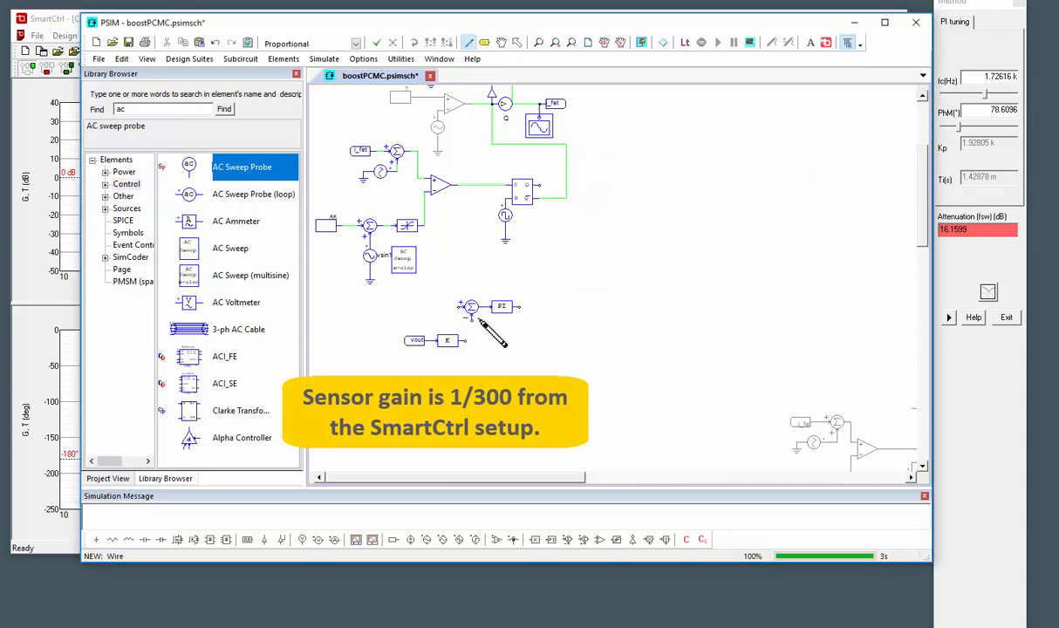
left_click(472, 342)
key("Escape")
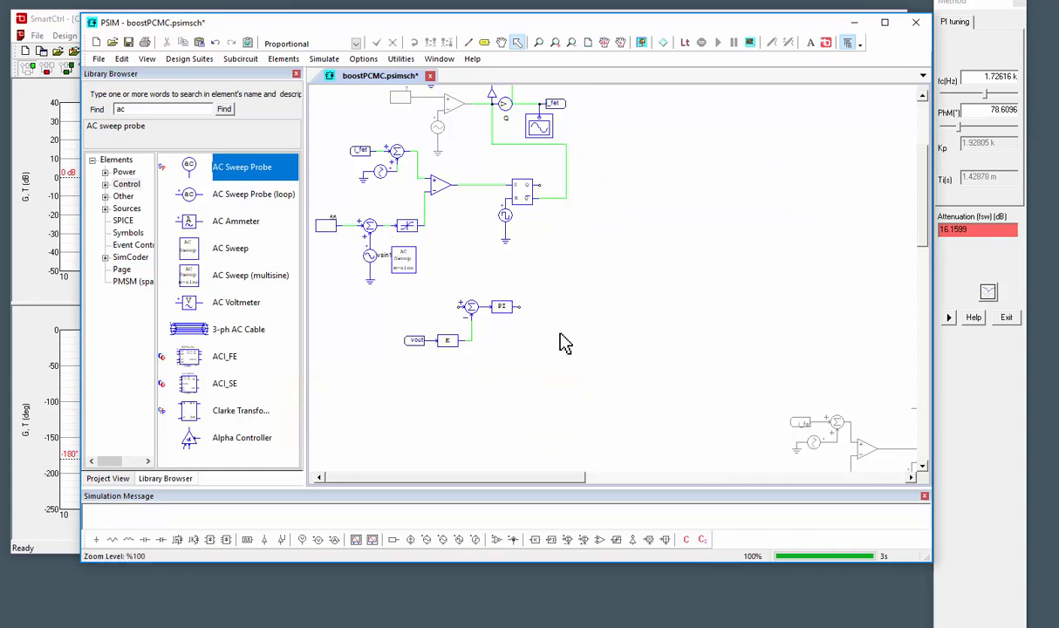
Step: Place a limiter directly at the PI controller's output
left_click(621, 539)
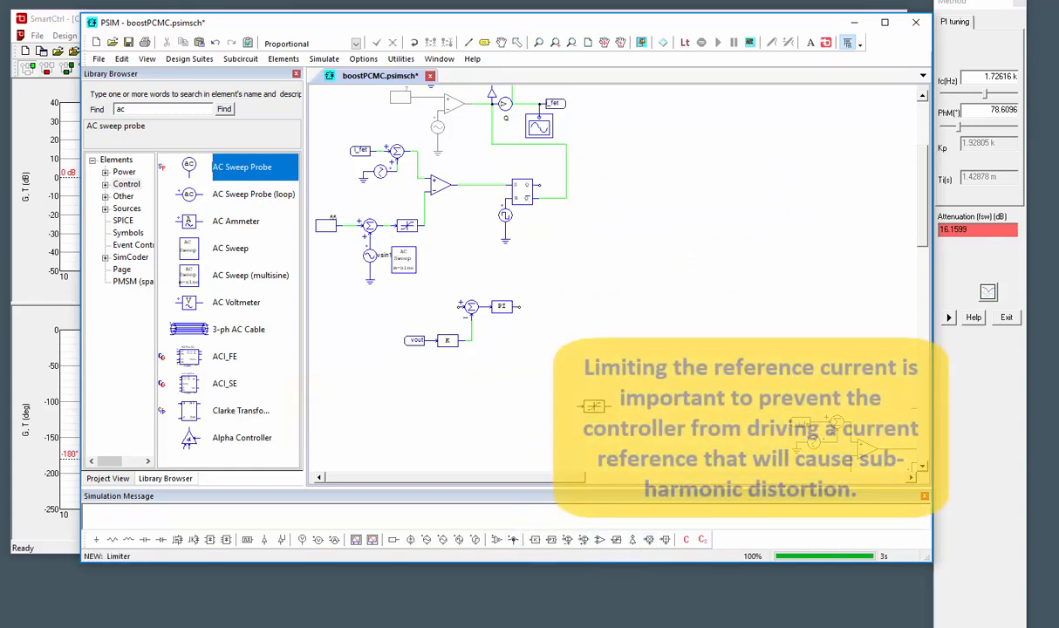
left_click(536, 306)
key("Escape")
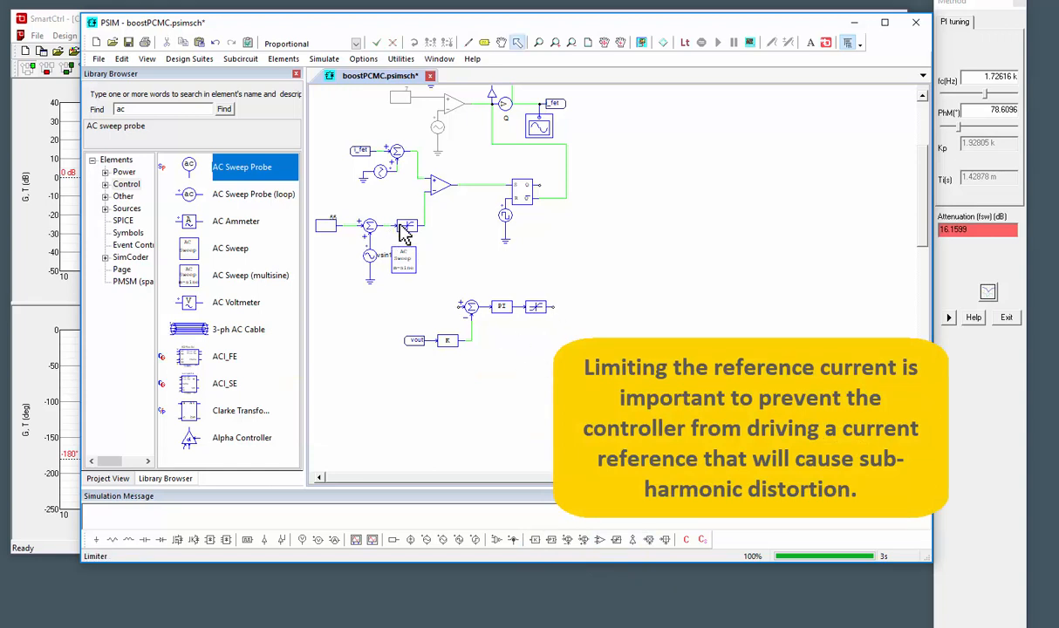
Step: Set the limiter after the PI controller to a lower limit of 0 and an upper limit of 130
double_click(404, 228)
left_click(783, 162)
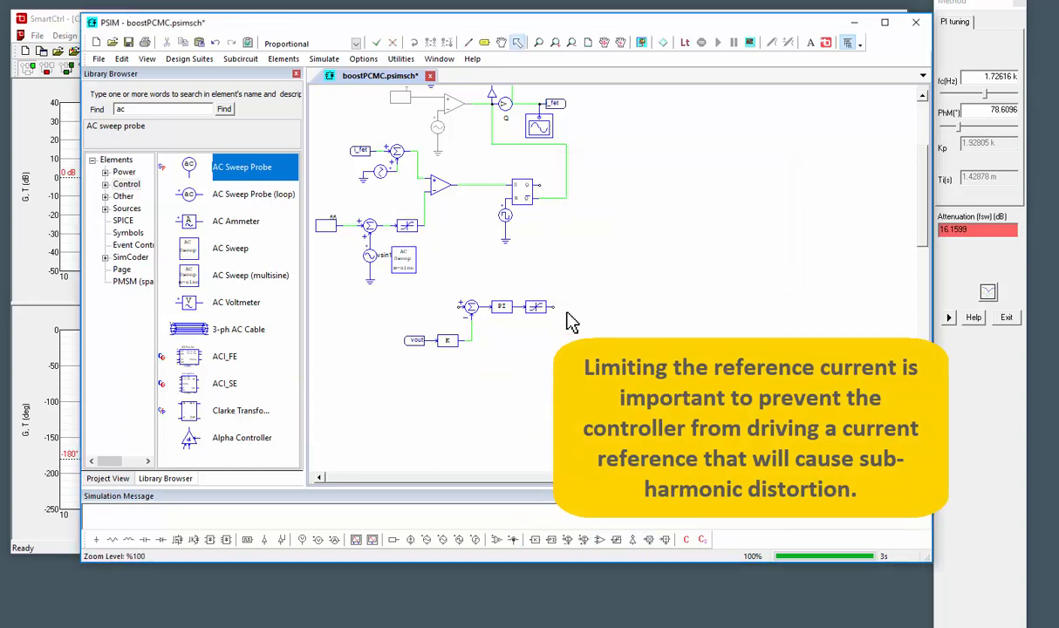
double_click(535, 306)
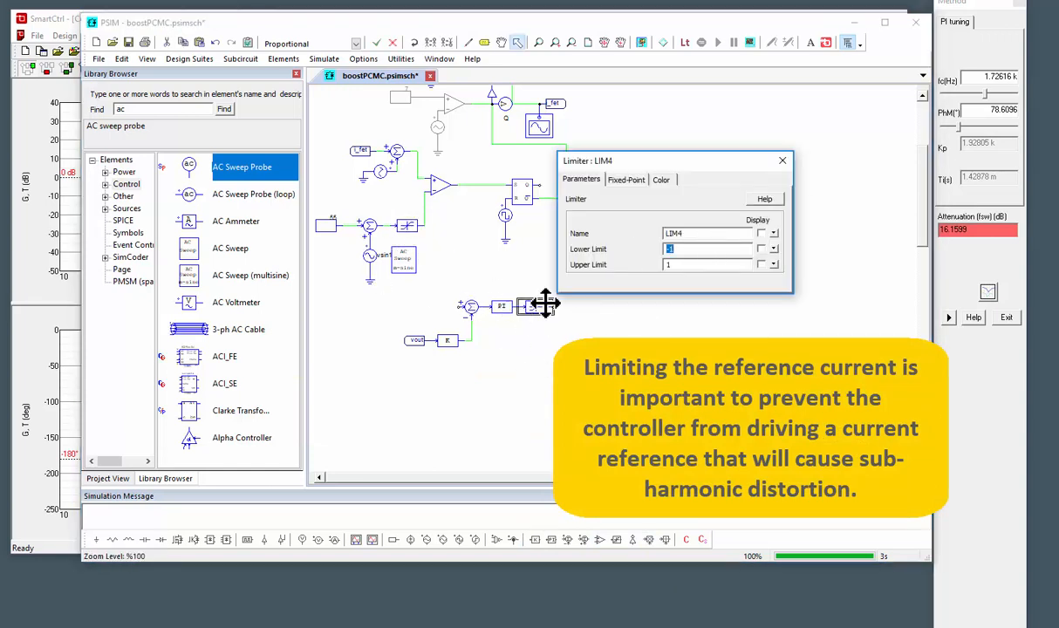
type("0")
left_click(783, 161)
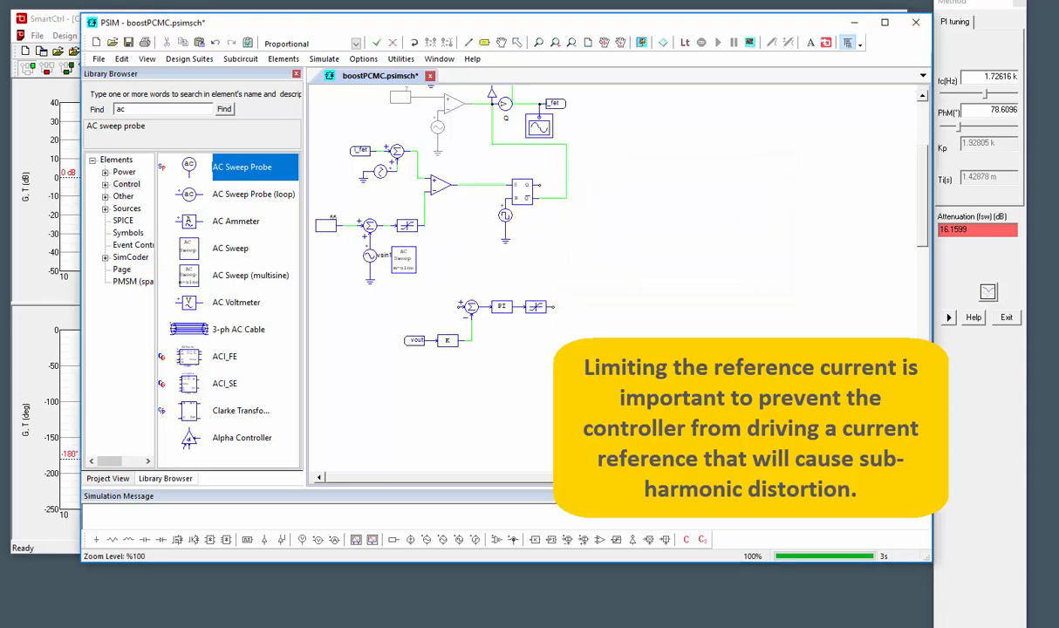
Step: Place a constant of 1 as the voltage reference and wire it to the positive input of the PI controller's summer
left_click(402, 306)
key("Escape")
double_click(394, 311)
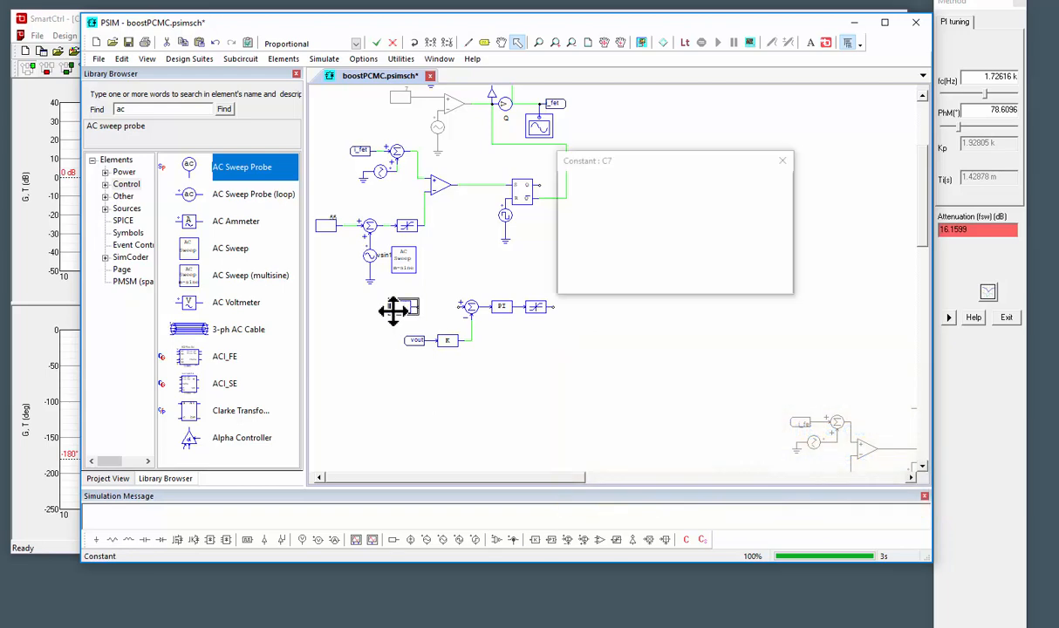
left_click(783, 161)
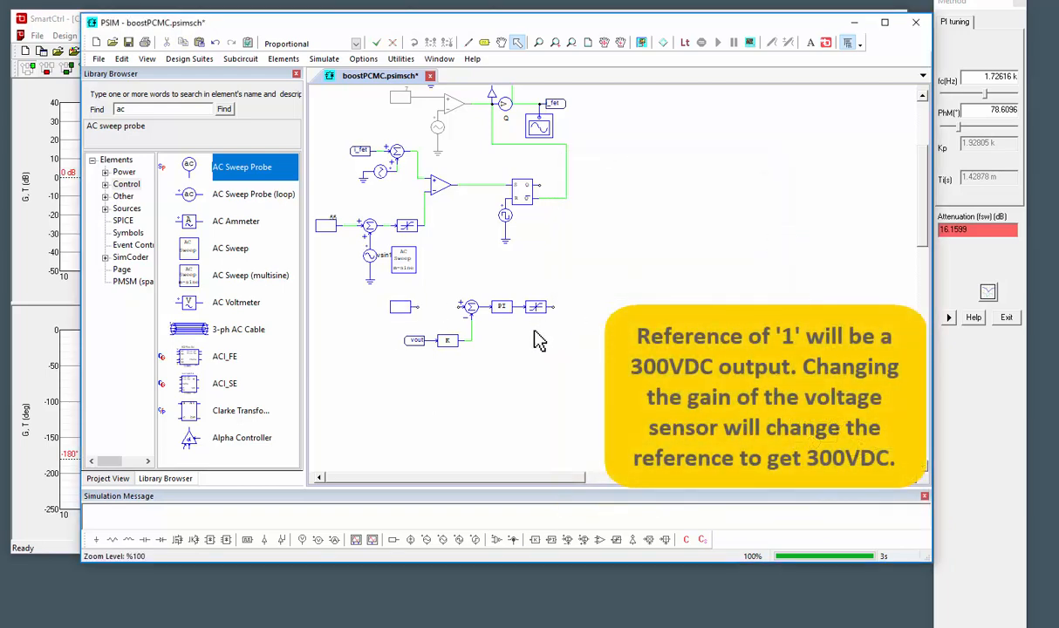
key("ctrl+w")
left_click_drag(417, 306, 456, 307)
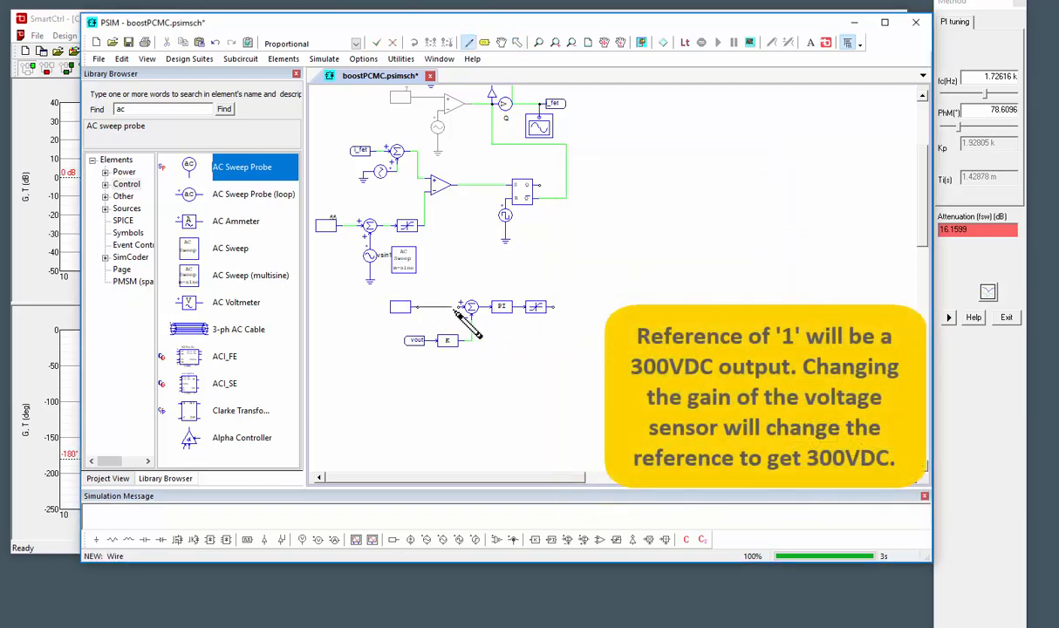
key("Escape")
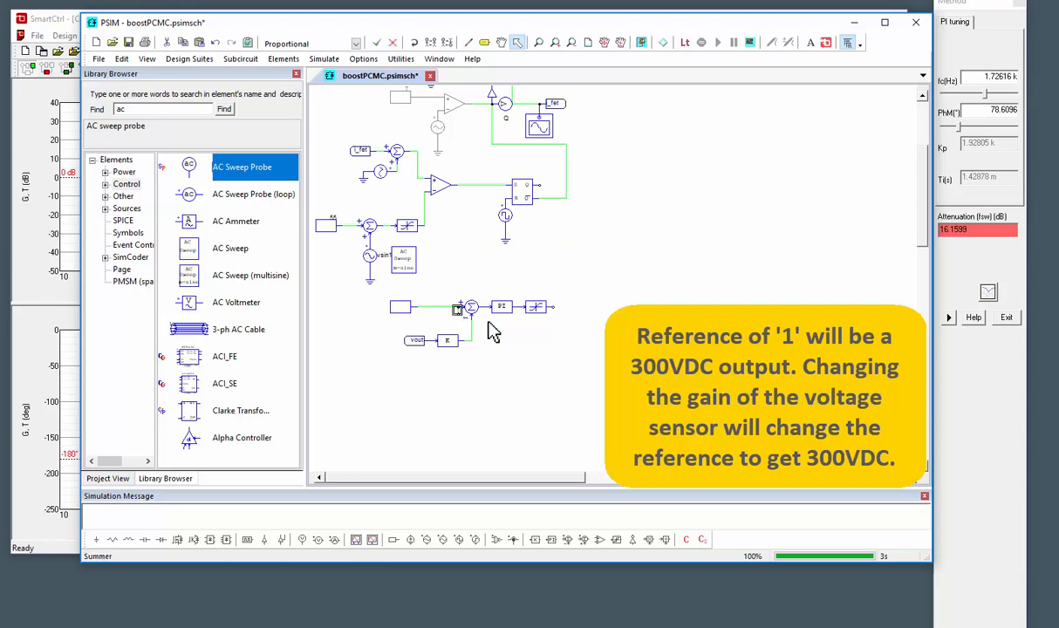
Step: Disable the old reference branch with the AC sweep source and move it to empty space beside the circuit
scroll(577, 367, "up", 4)
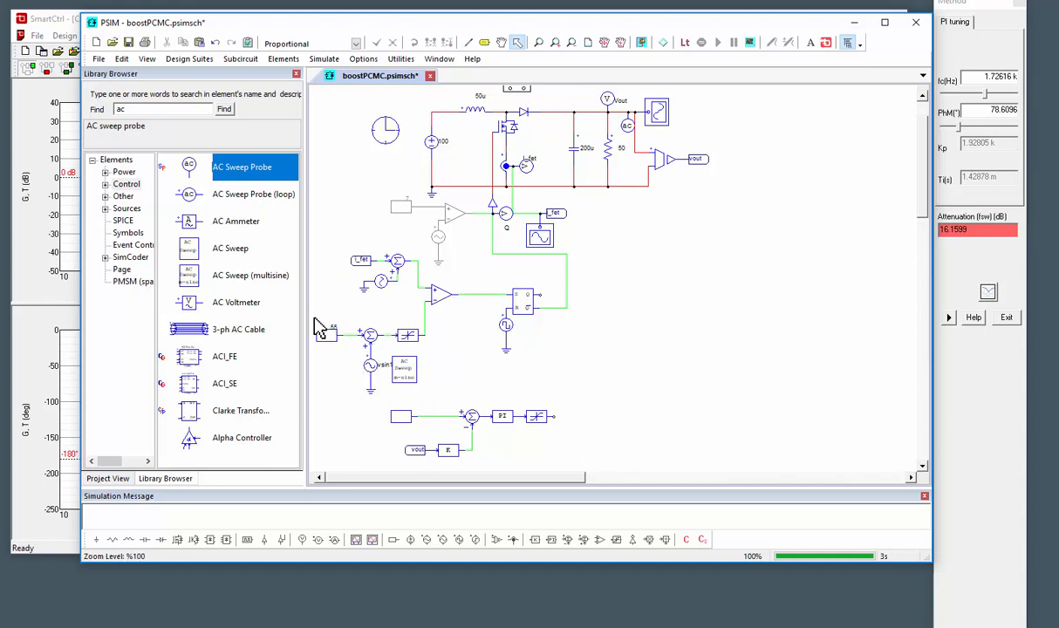
left_click_drag(317, 322, 426, 397)
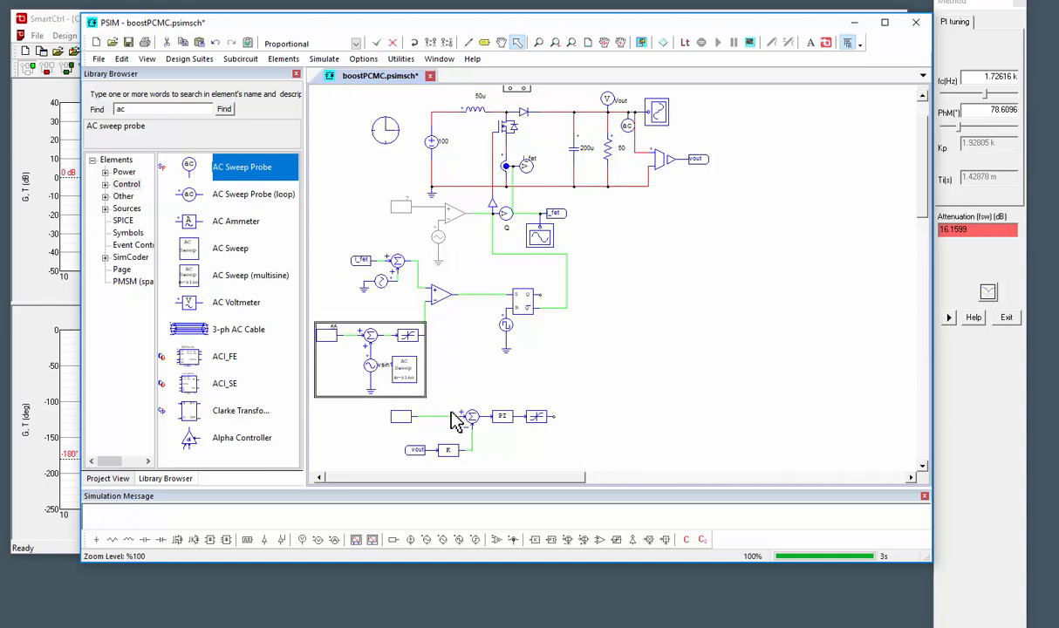
left_click(608, 422)
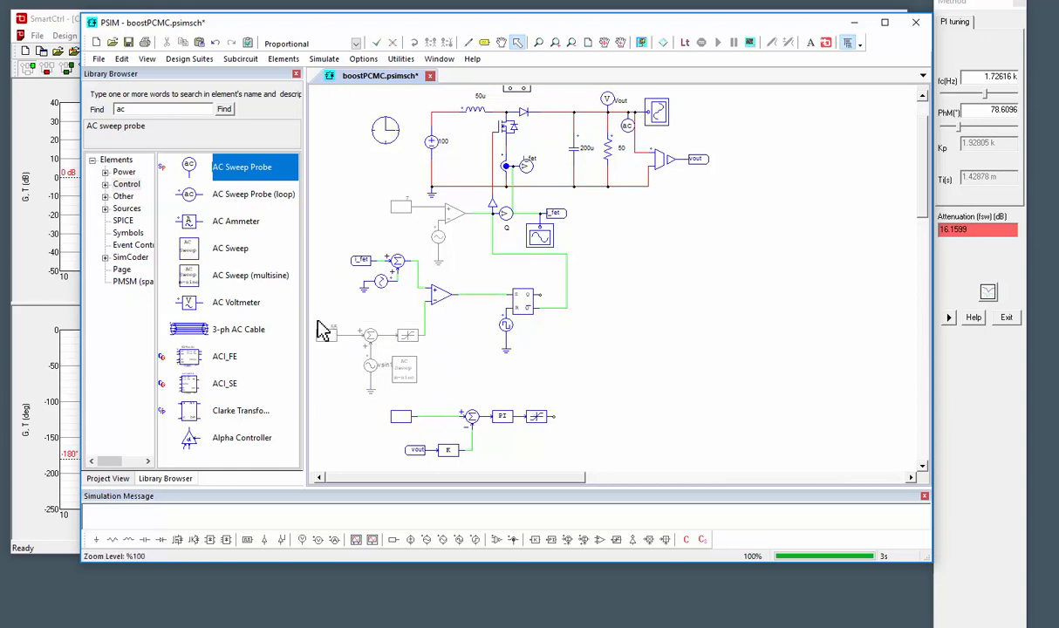
left_click_drag(314, 308, 609, 460)
key("ctrl+x")
key("ctrl+v")
left_click(819, 346)
Step: Move the PI voltage loop below the comparator and wire its limiter output to the comparator's negative input
left_click_drag(539, 382, 492, 361)
left_click(551, 379)
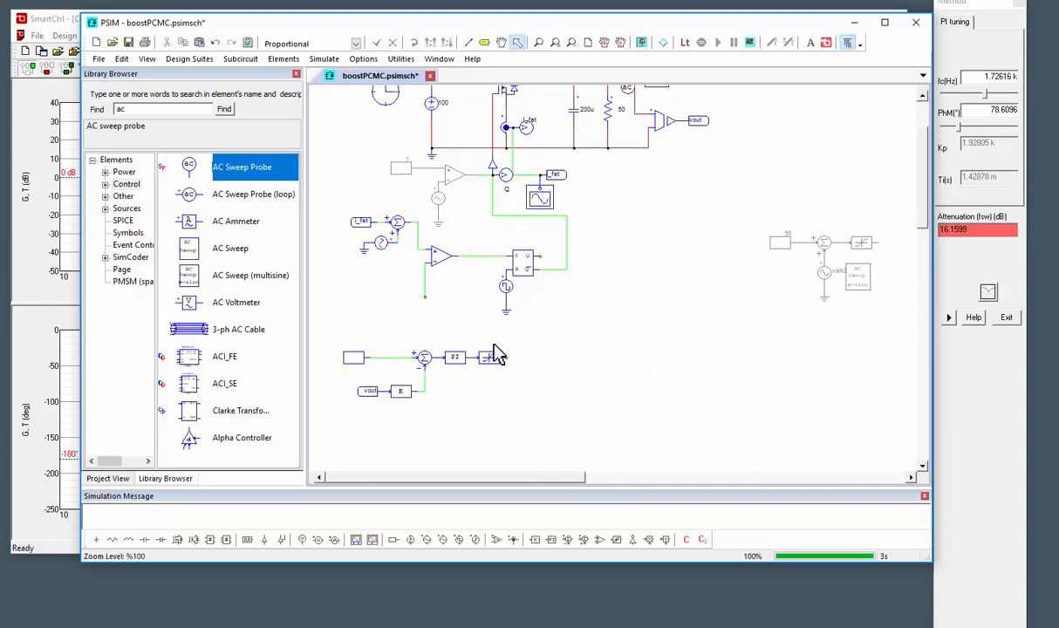
key("w")
left_click_drag(425, 297, 499, 338)
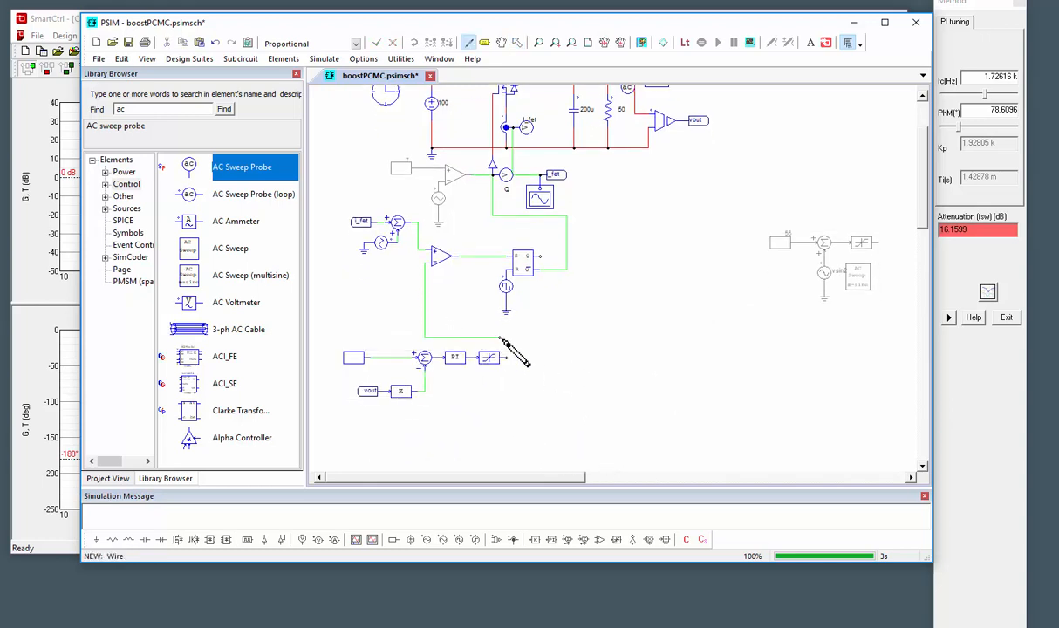
left_click(509, 357)
key("Escape")
Step: Set the PI controller's gain to 1.928k and its time constant to 1.42878m from the SmartCtrl results
double_click(456, 357)
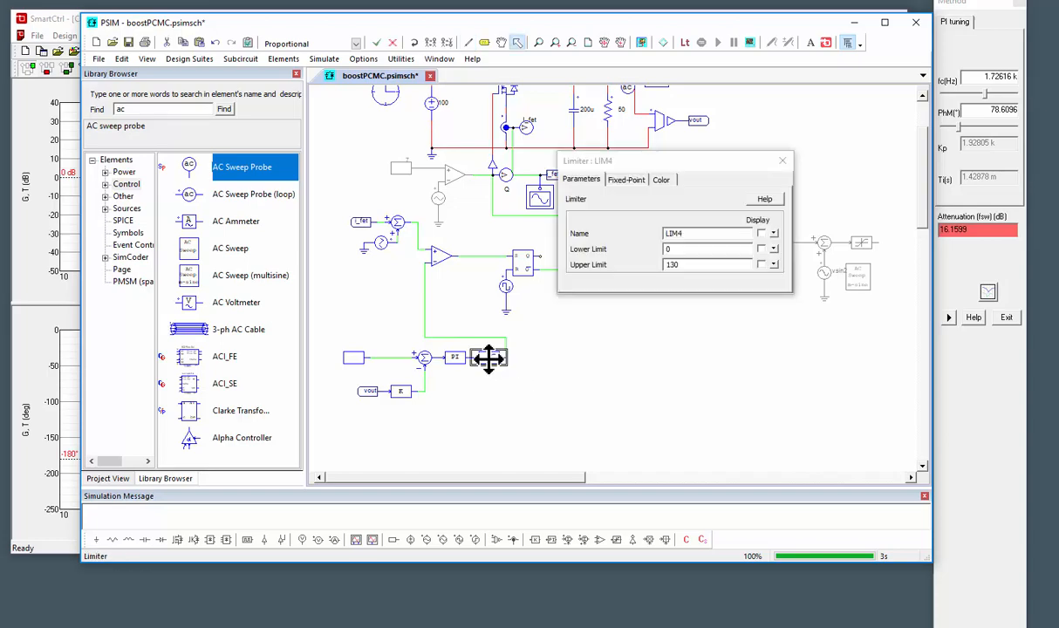
left_click(723, 248)
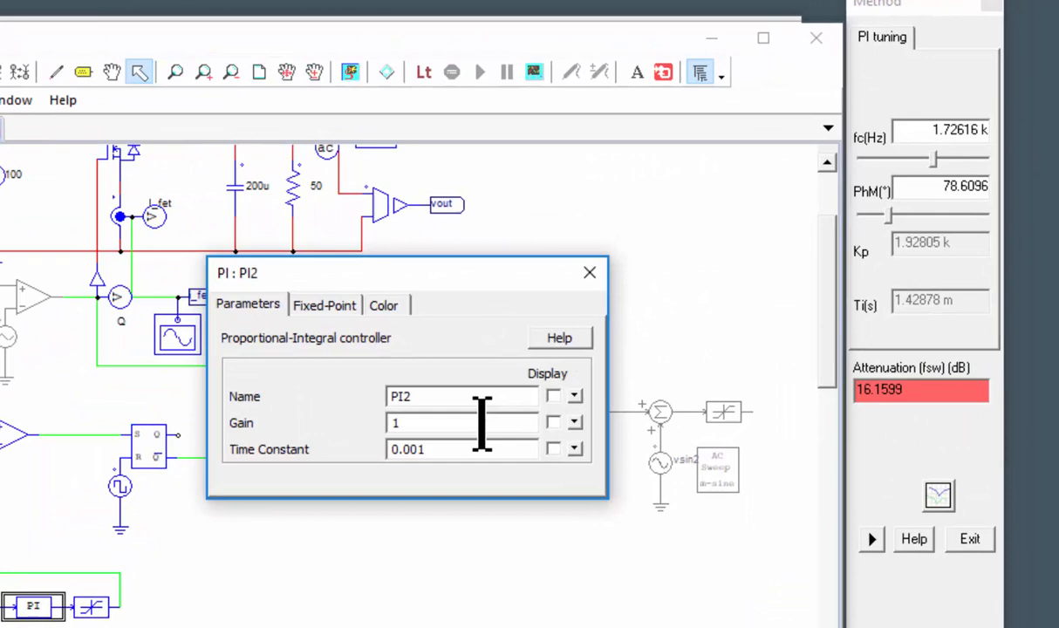
type(".928k")
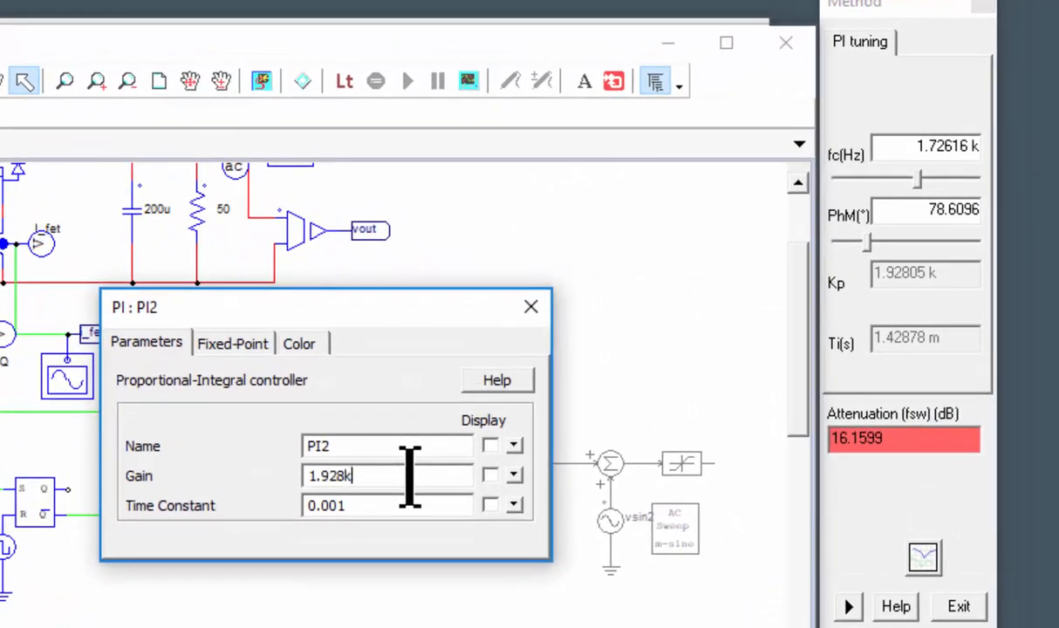
key("Tab")
type("1.")
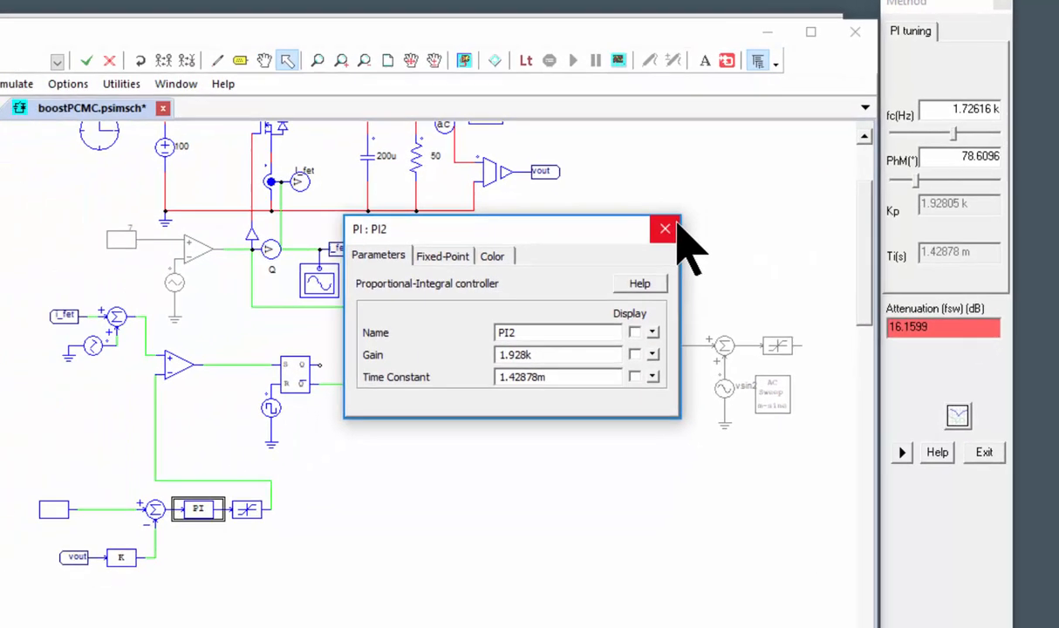
left_click(530, 306)
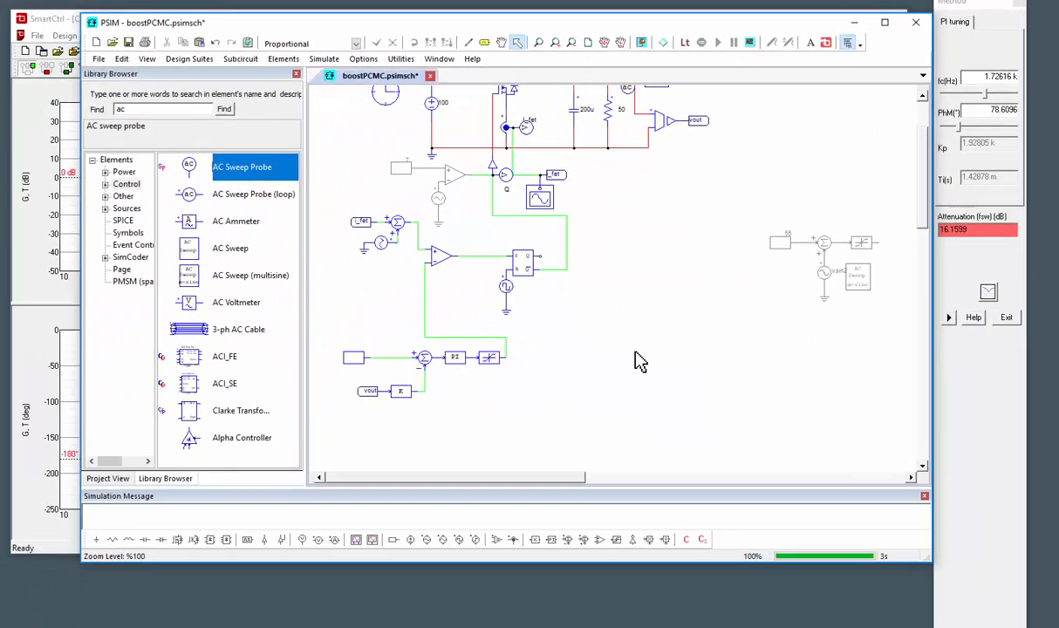
Step: Check the settings of the reference constant and the vout label feeding the voltage loop
double_click(353, 357)
double_click(370, 390)
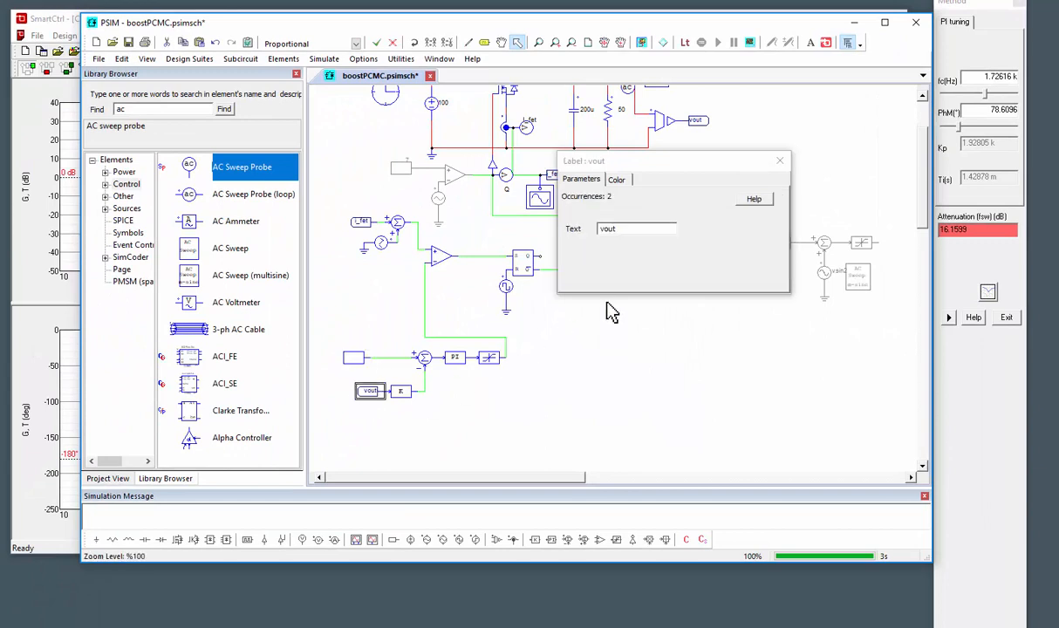
left_click(779, 160)
scroll(579, 387, "up", 1)
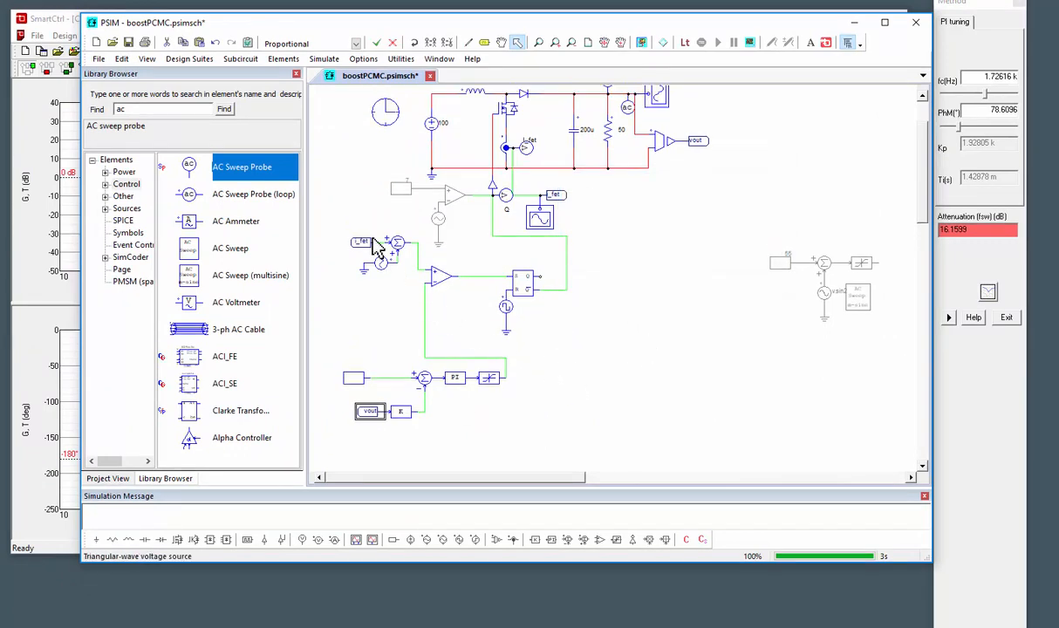
Step: Run the simulation and plot I_fet on a second screen below Vout, zoomed in on the startup transient
left_click(663, 41)
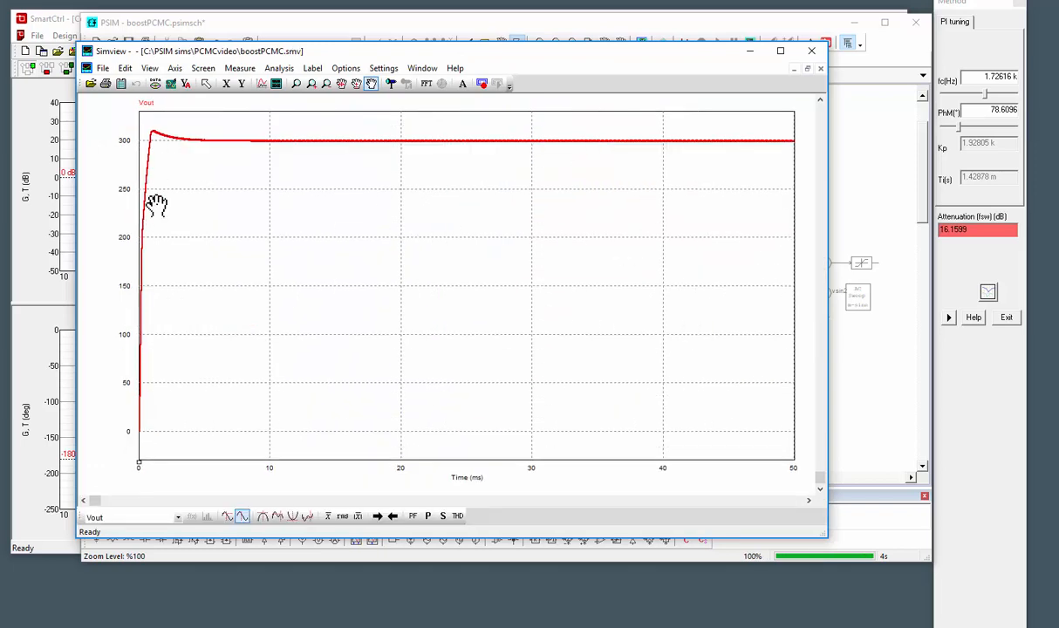
left_click(275, 83)
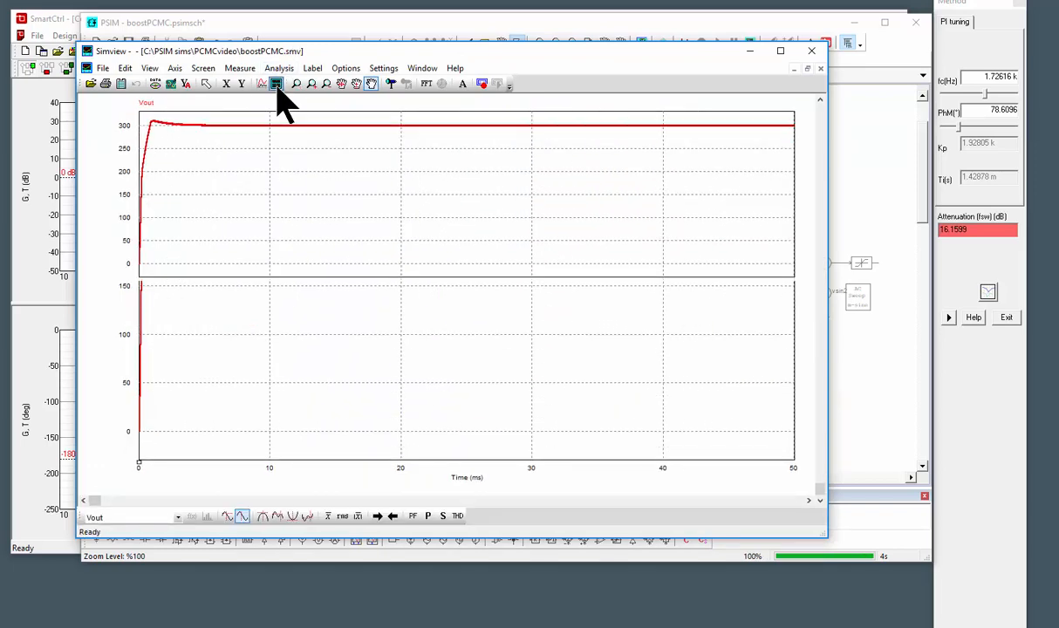
double_click(291, 210)
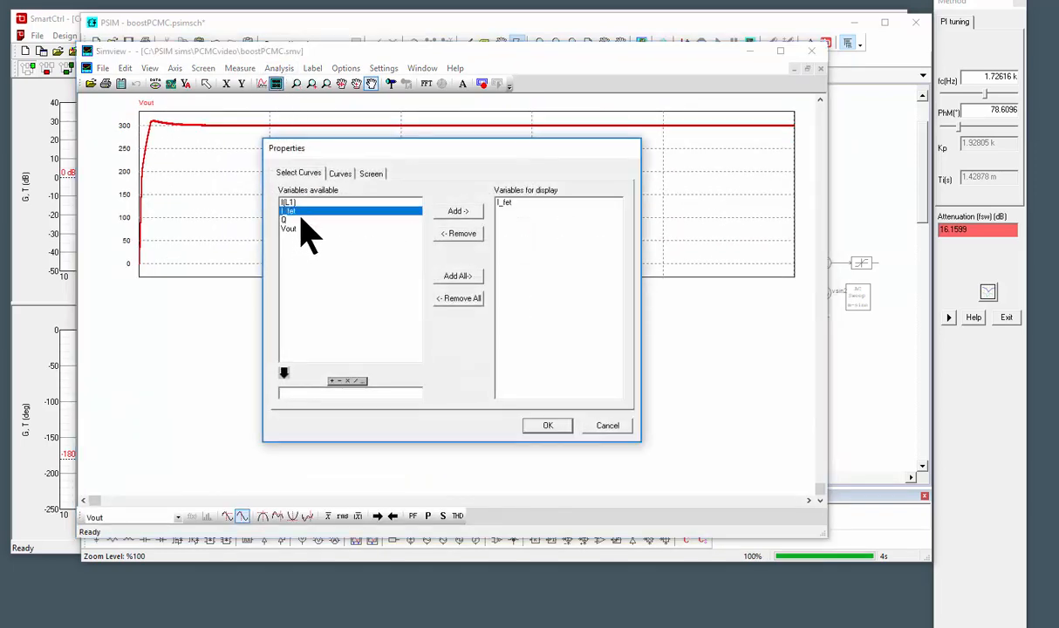
left_click(549, 426)
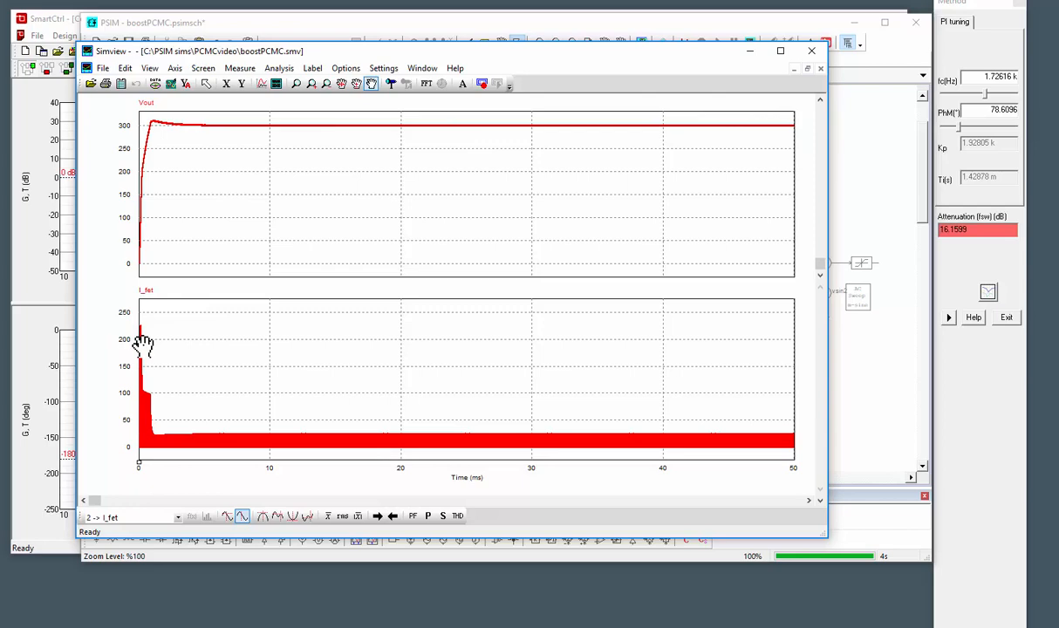
left_click(296, 83)
left_click_drag(166, 454, 123, 310)
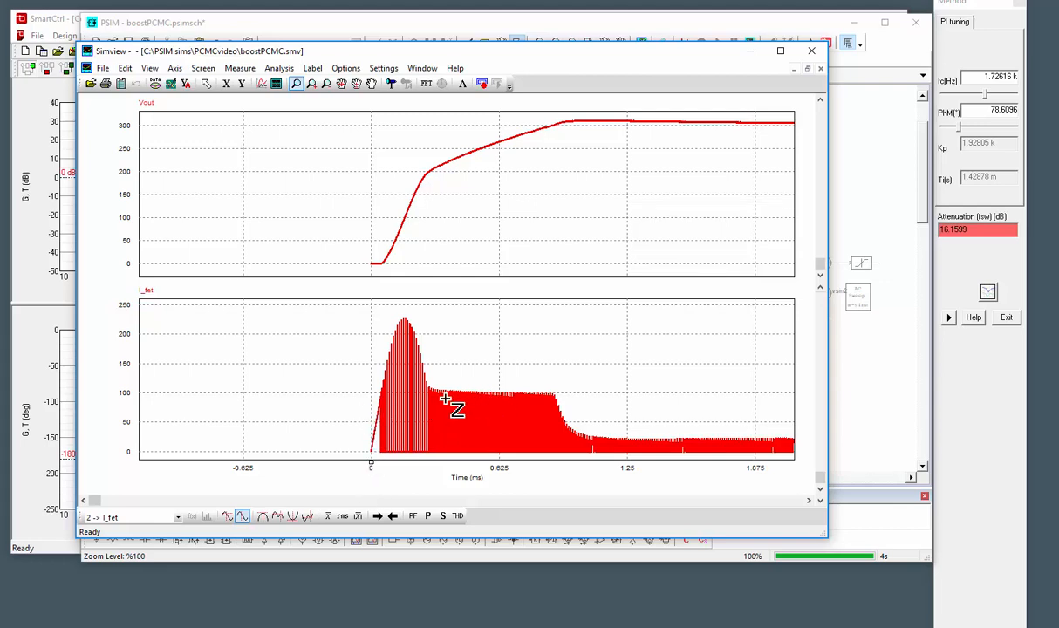
Step: Place a voltage probe named iref on the wire at the output of the PI loop's limiter
left_click(867, 397)
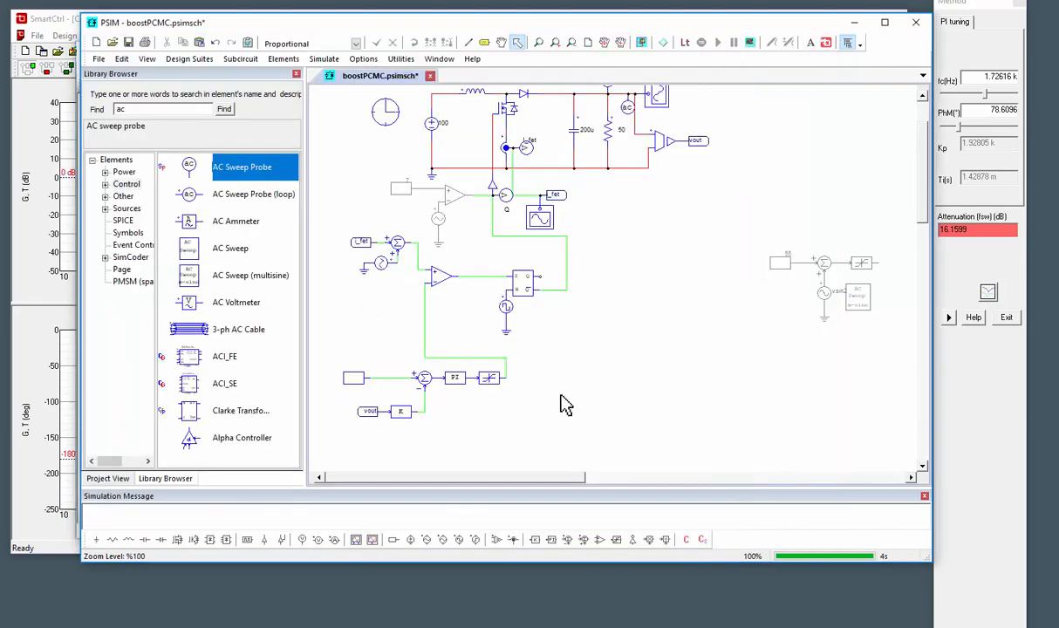
key("v")
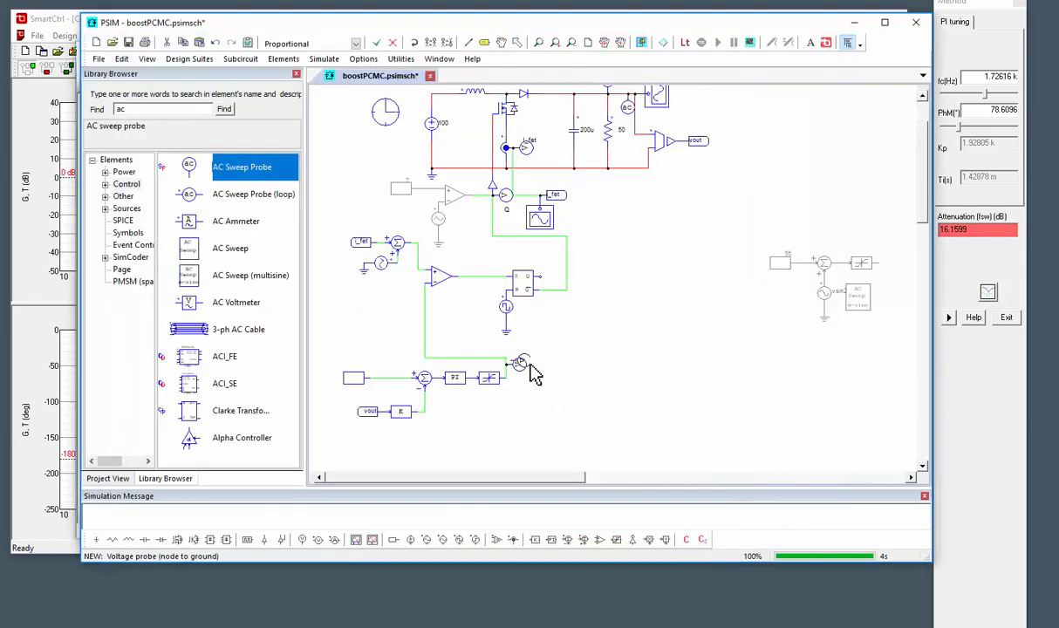
left_click(515, 365)
double_click(515, 365)
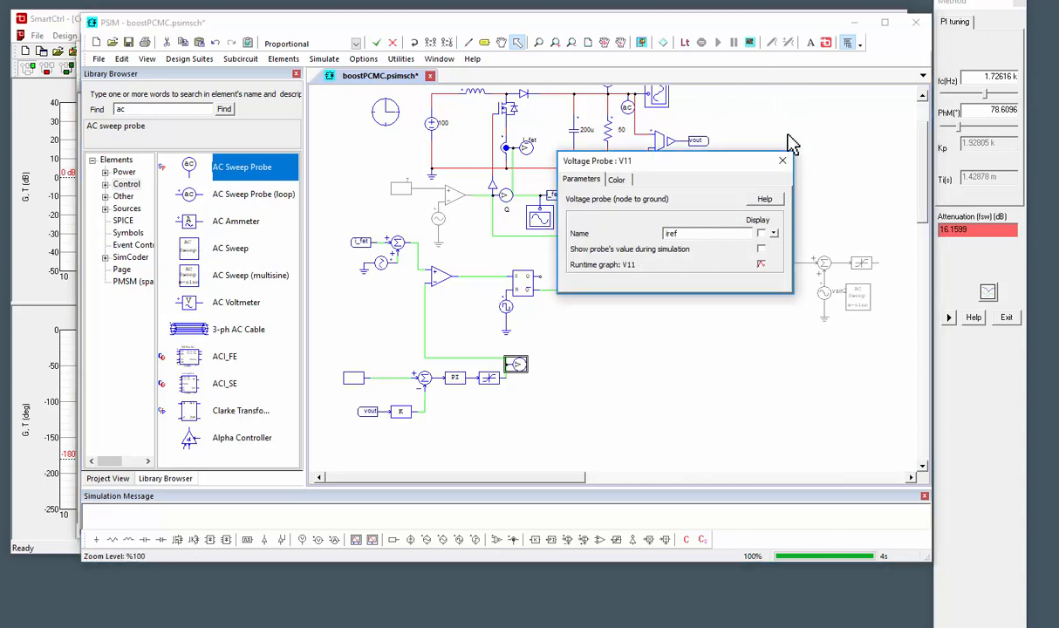
left_click(782, 160)
Step: Rerun the simulation, zoom in on the startup, and plot iref on a third screen below I_fet
left_click(641, 43)
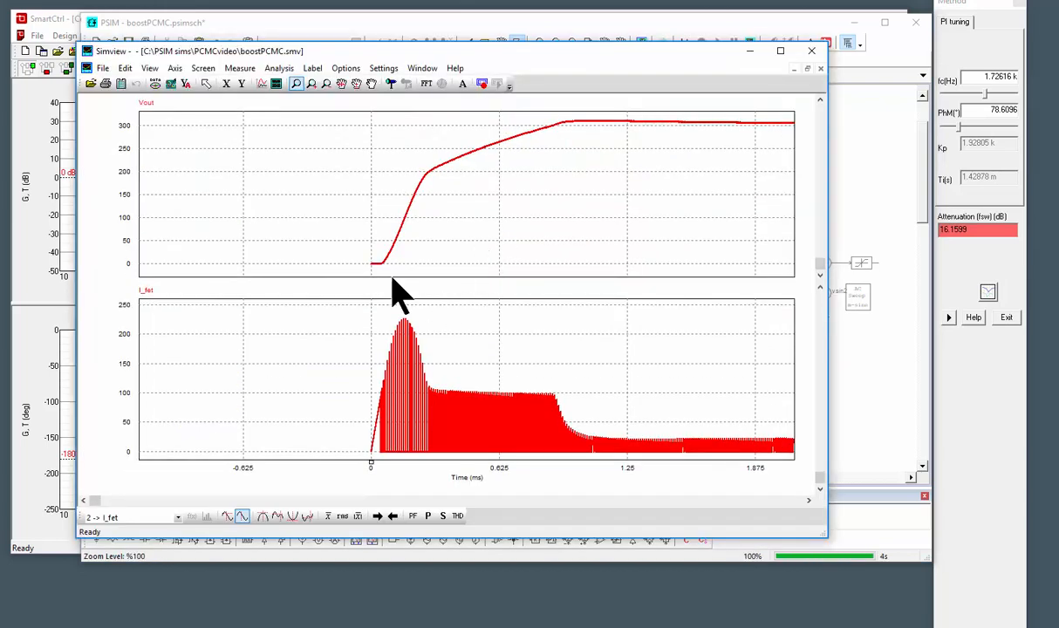
left_click(171, 84)
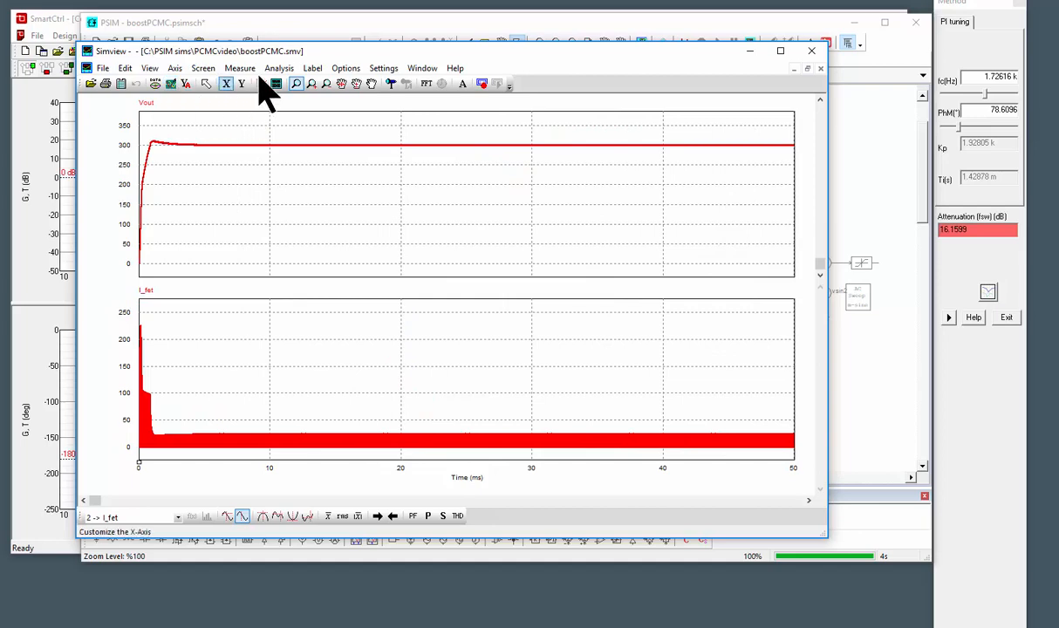
left_click_drag(207, 130, 135, 277)
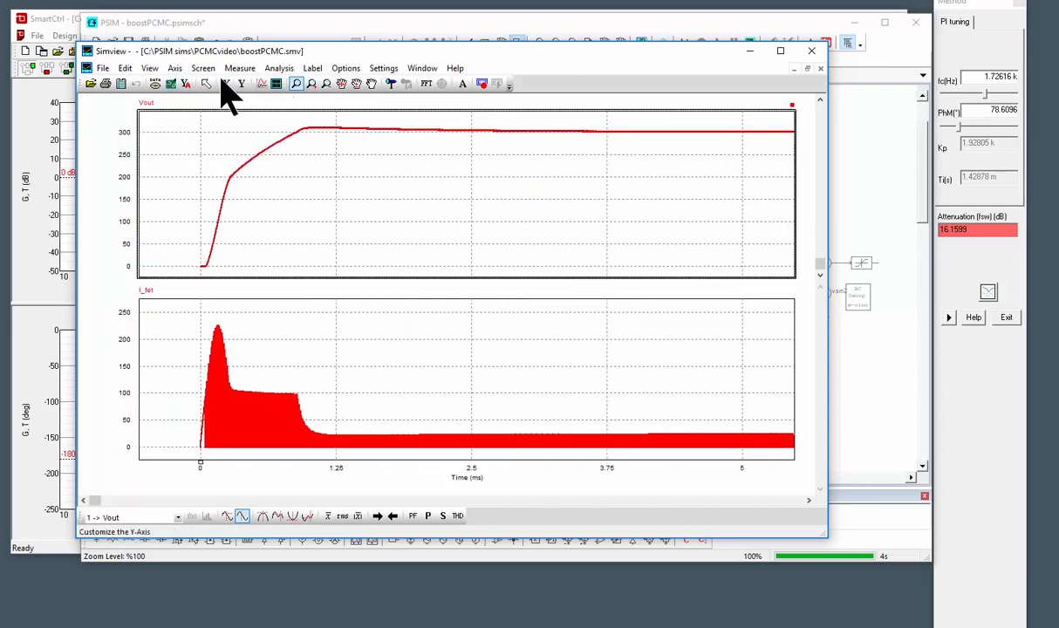
left_click(276, 84)
double_click(311, 221)
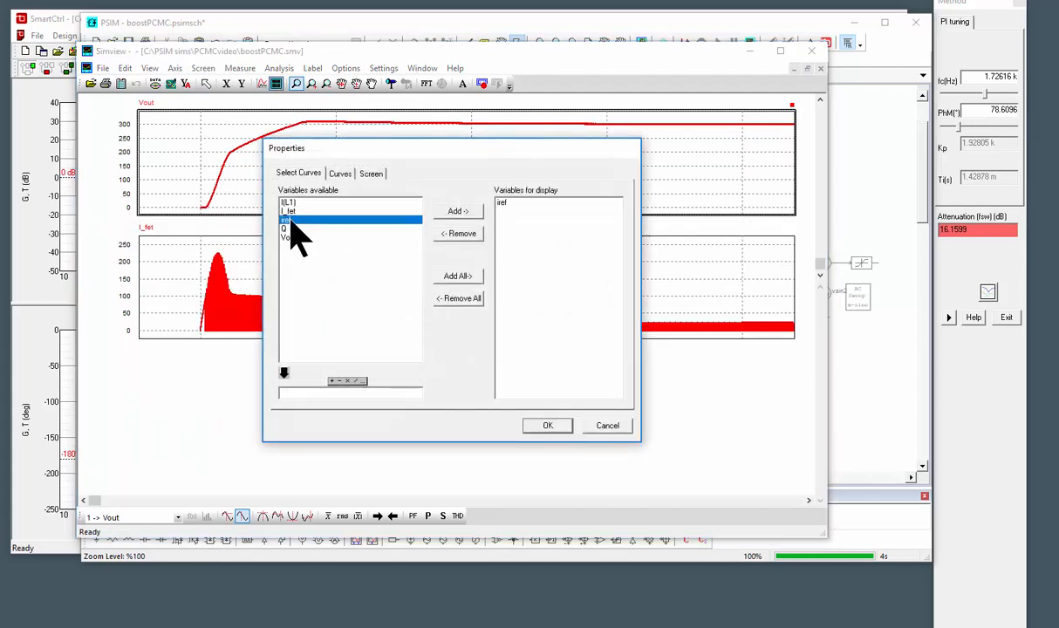
left_click(549, 425)
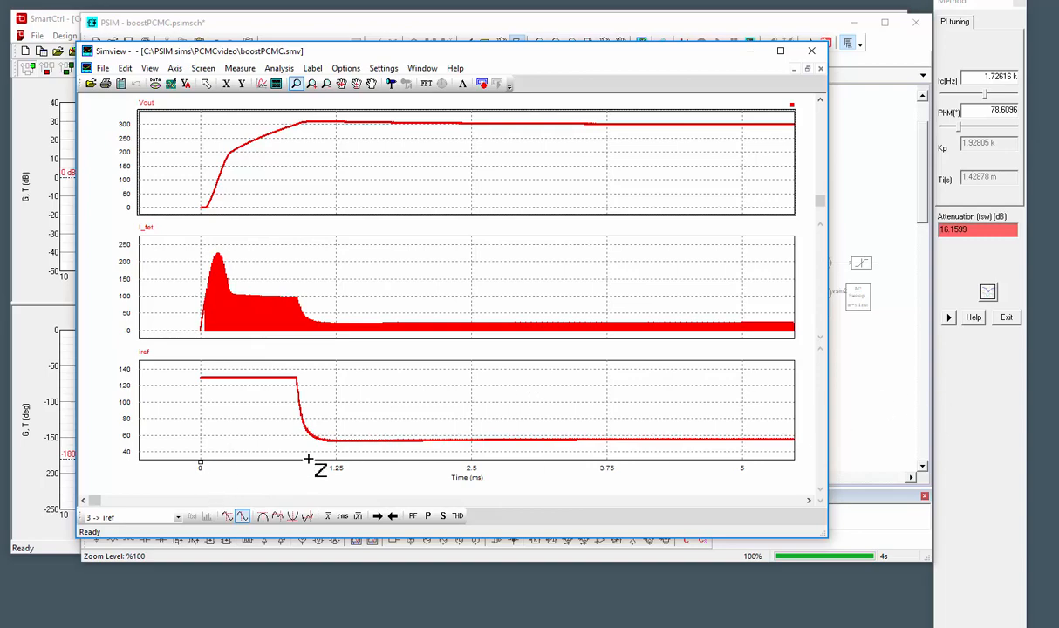
Step: Inspect the settings of the limiter after the integrator in the reference ramp branch of the schematic
left_click(890, 395)
scroll(624, 349, "down", 3)
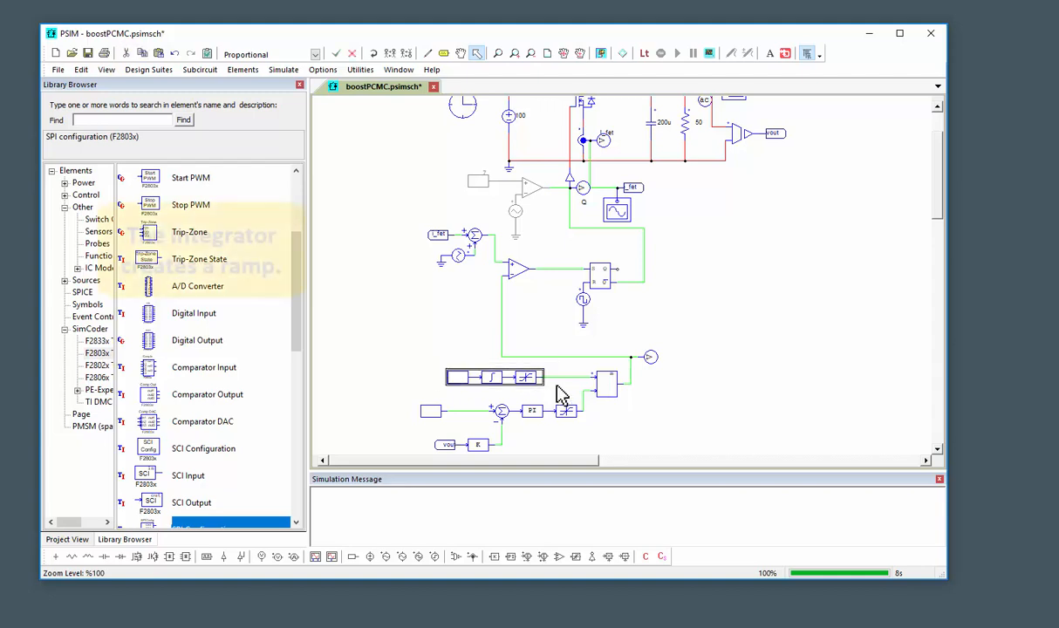
double_click(527, 378)
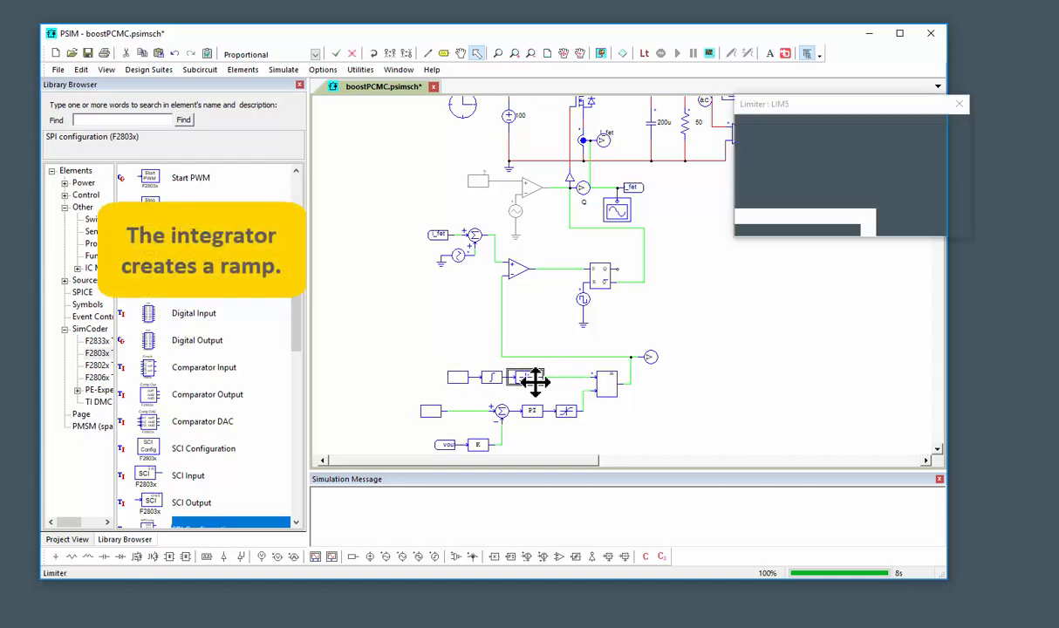
left_click(671, 325)
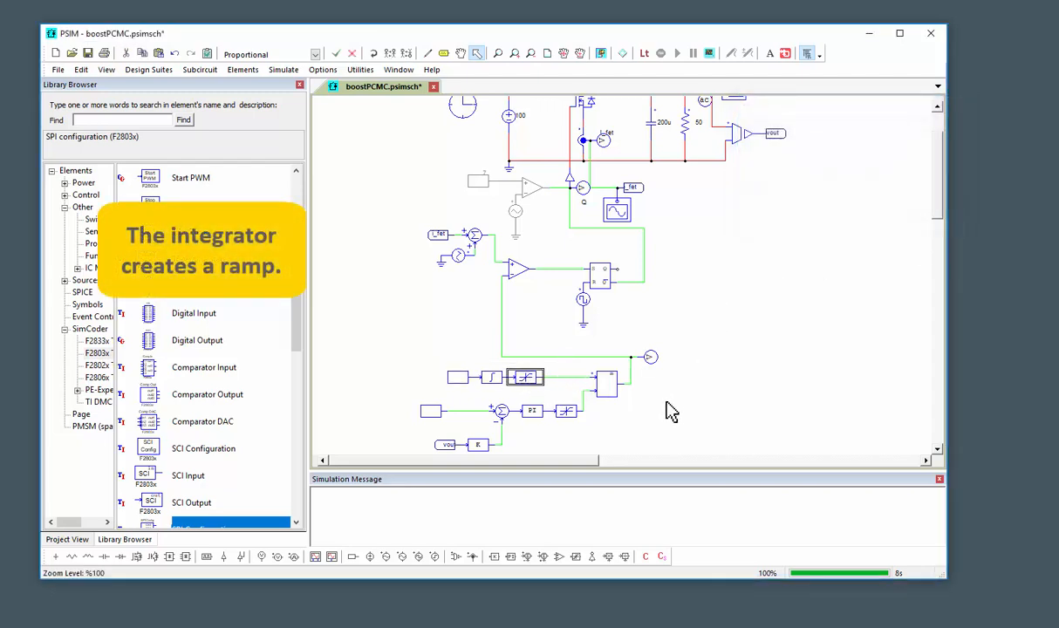
Step: Inspect the expression of the two-input math block and the limits of the limiters feeding it from the ramp and PI branches
double_click(606, 384)
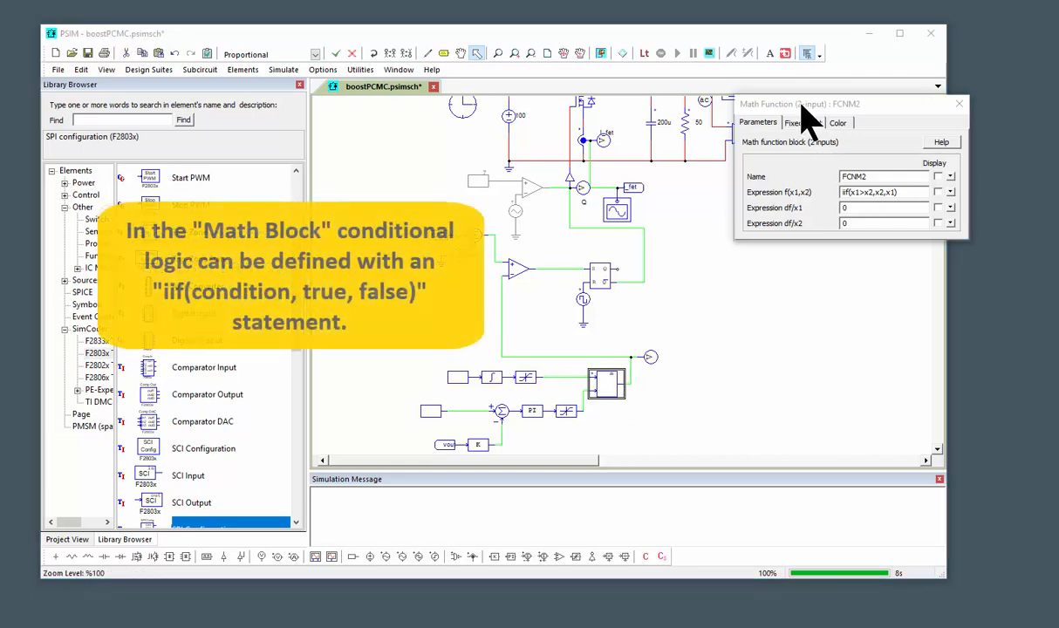
left_click_drag(816, 105, 722, 187)
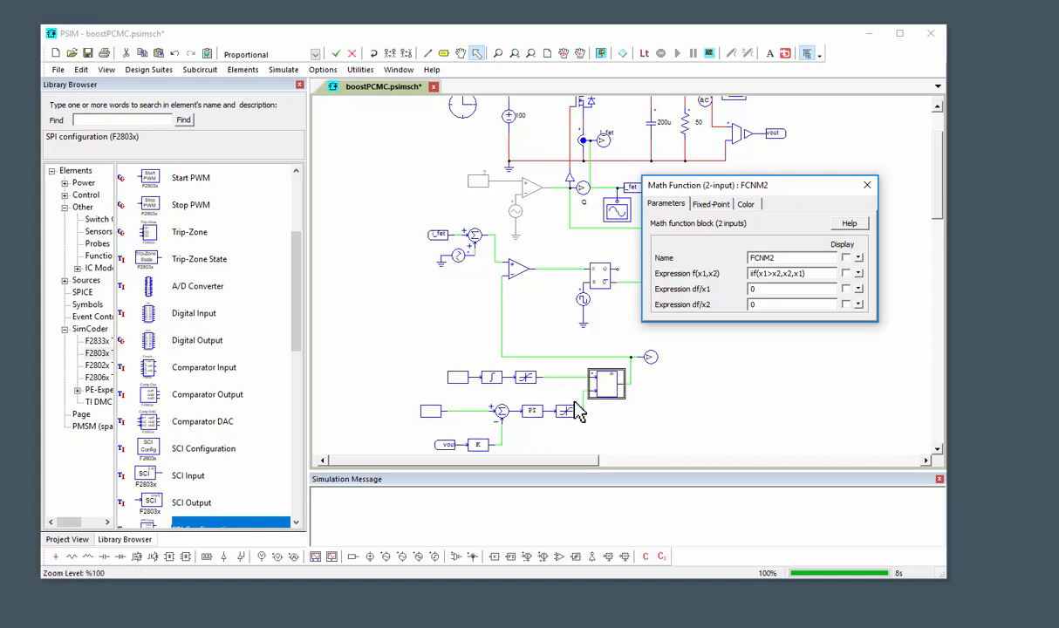
left_click(526, 377)
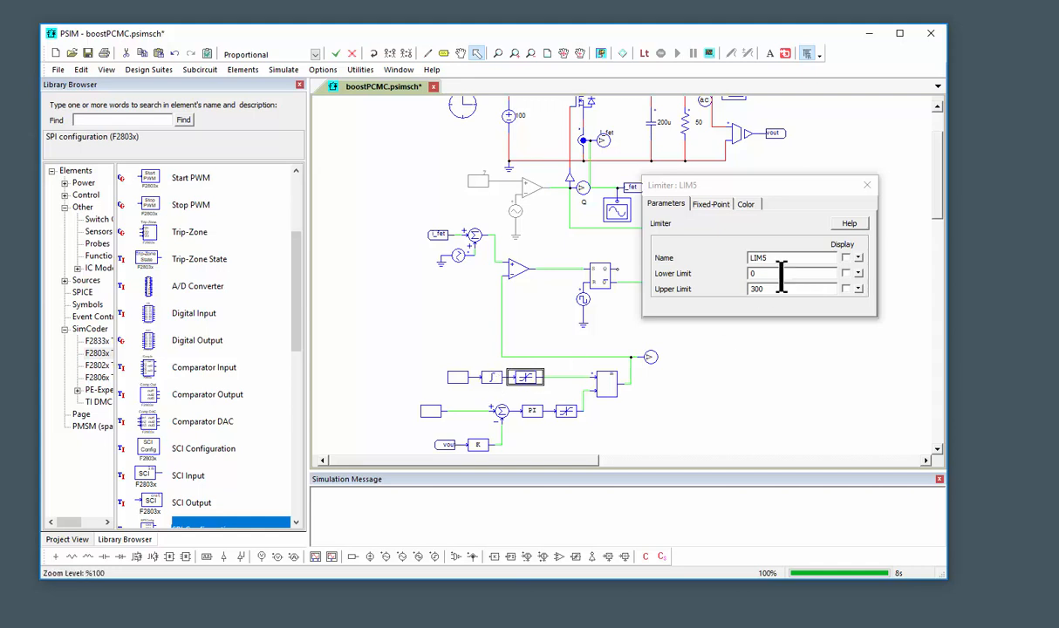
left_click(566, 410)
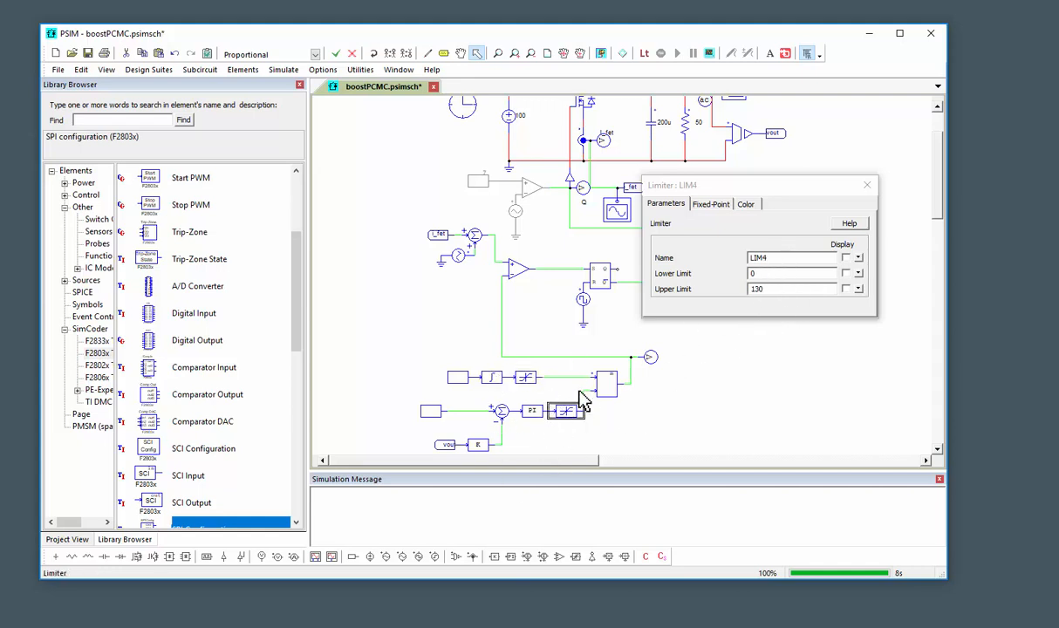
left_click(604, 395)
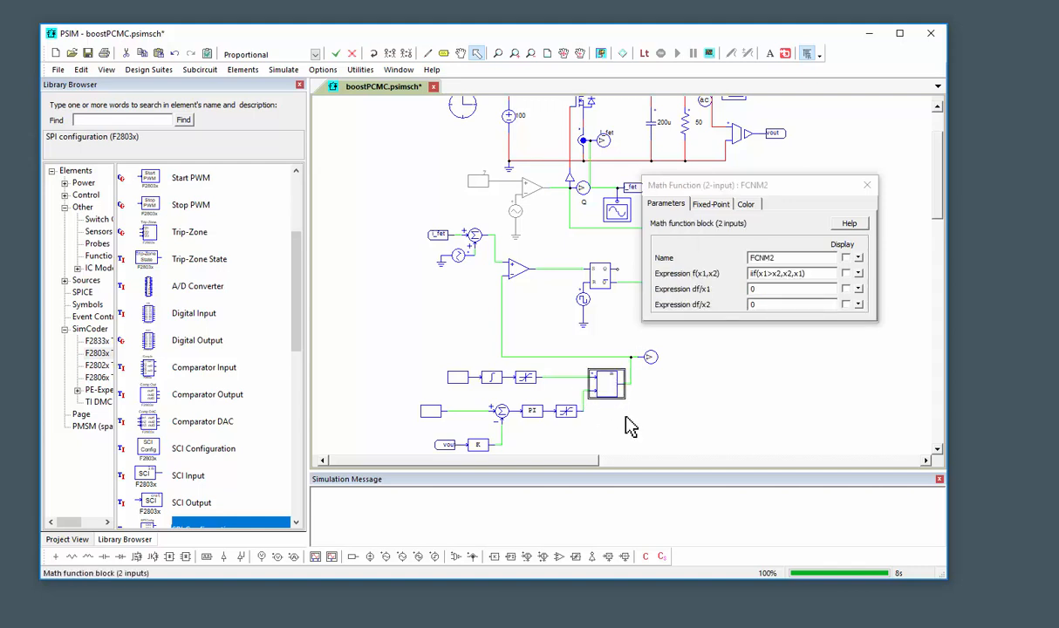
left_click(867, 185)
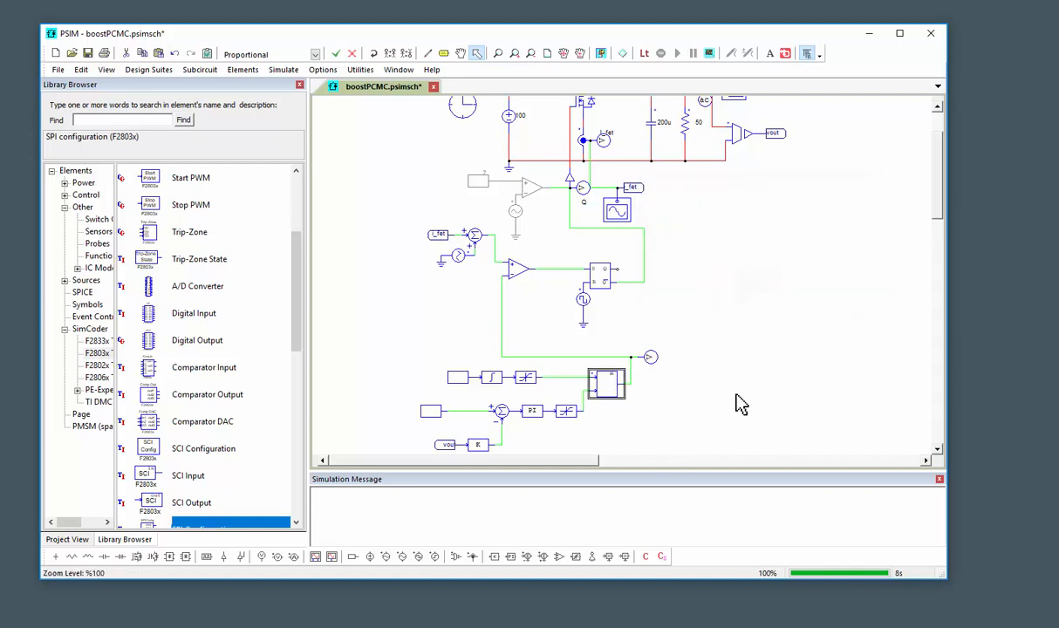
Step: Run the simulation and open a runtime graph for the probe at the math block's output
left_click(656, 408)
left_click(602, 53)
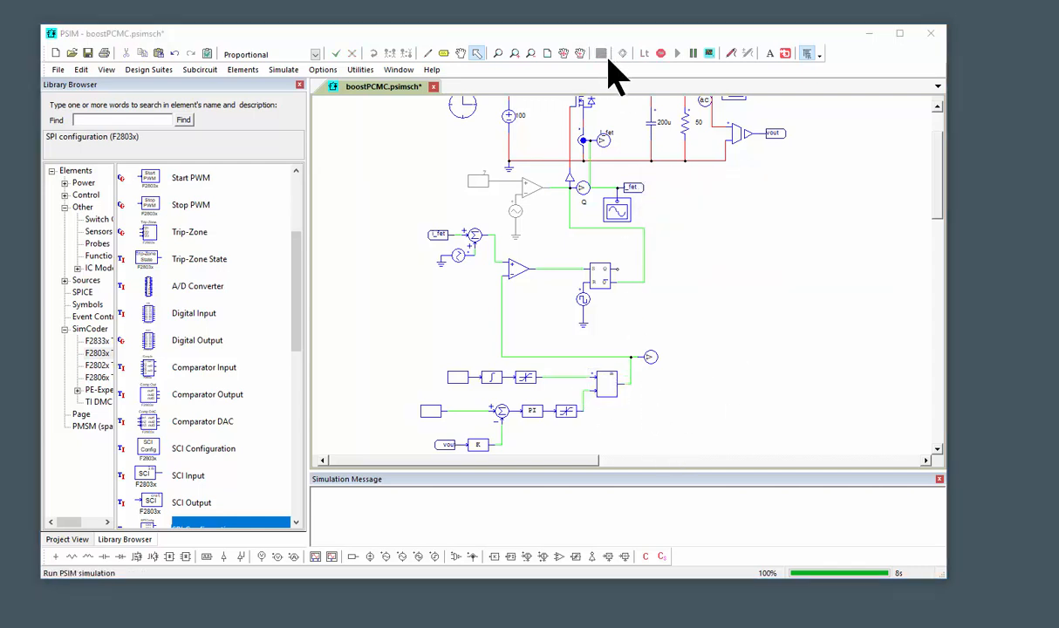
right_click(650, 357)
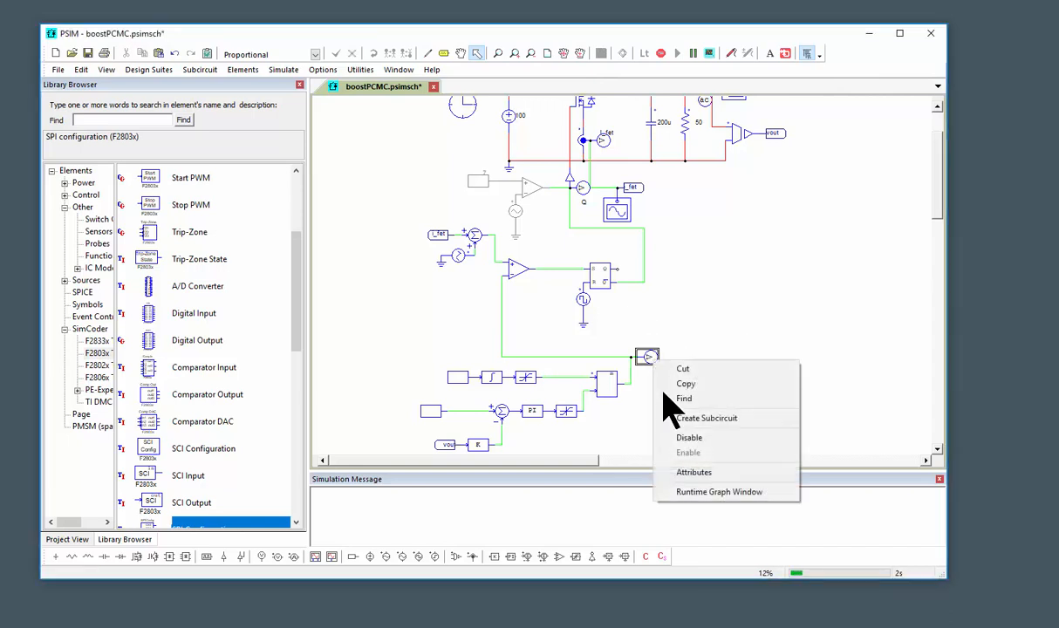
left_click(707, 490)
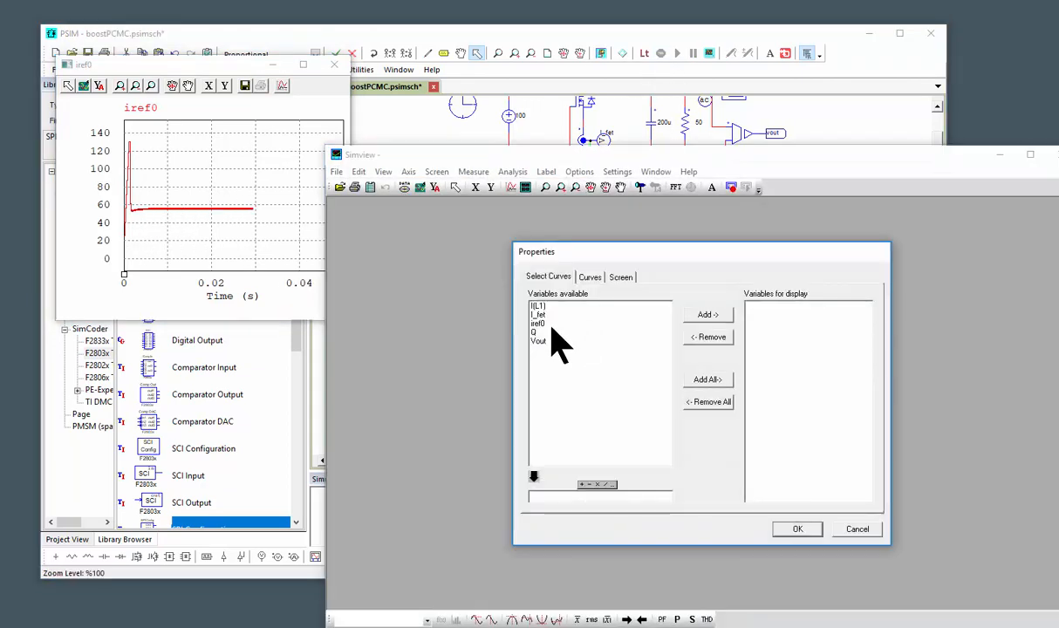
Step: Plot Vout as the first curve of the simulation results in Simview
left_click(543, 333)
left_click(543, 333)
left_click(545, 342)
double_click(548, 342)
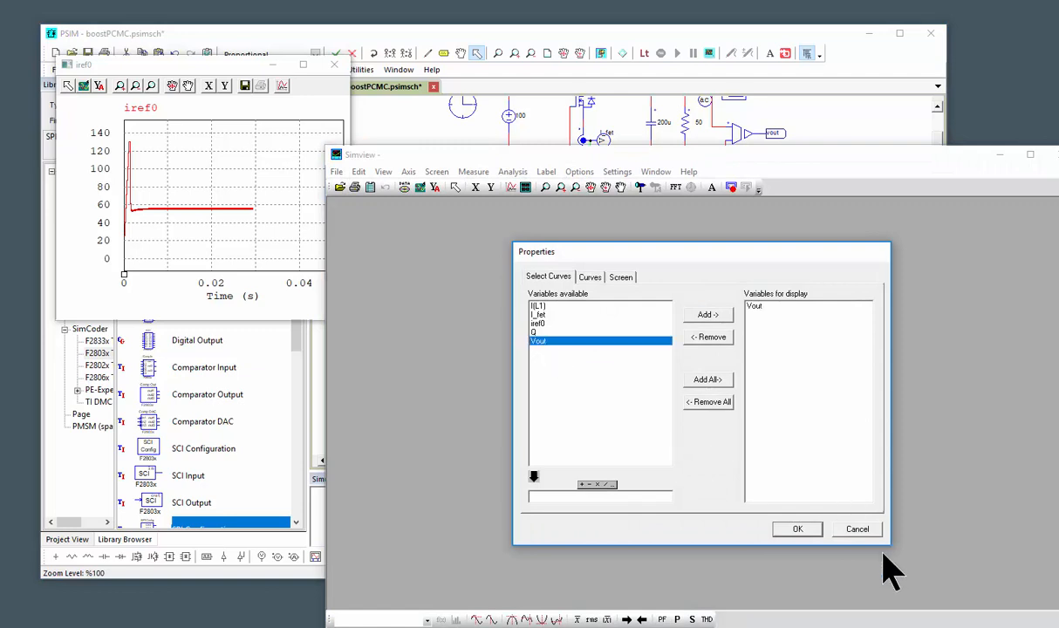
left_click(797, 529)
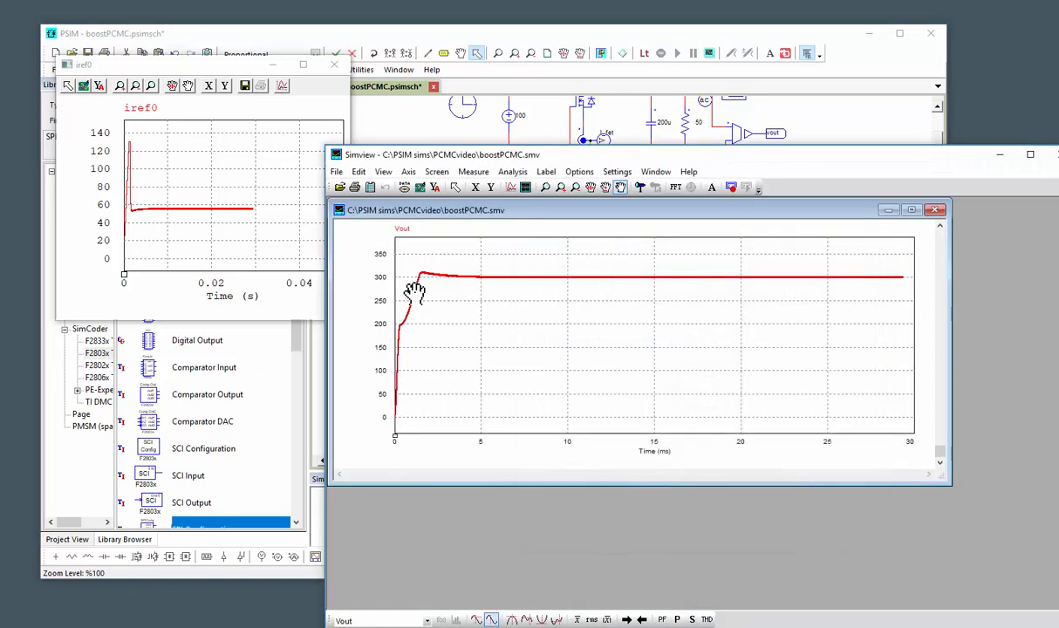
Step: Plot I(L1), iref0 and I_fet on separate screens below Vout, with the graph window maximized inside Simview
left_click(525, 187)
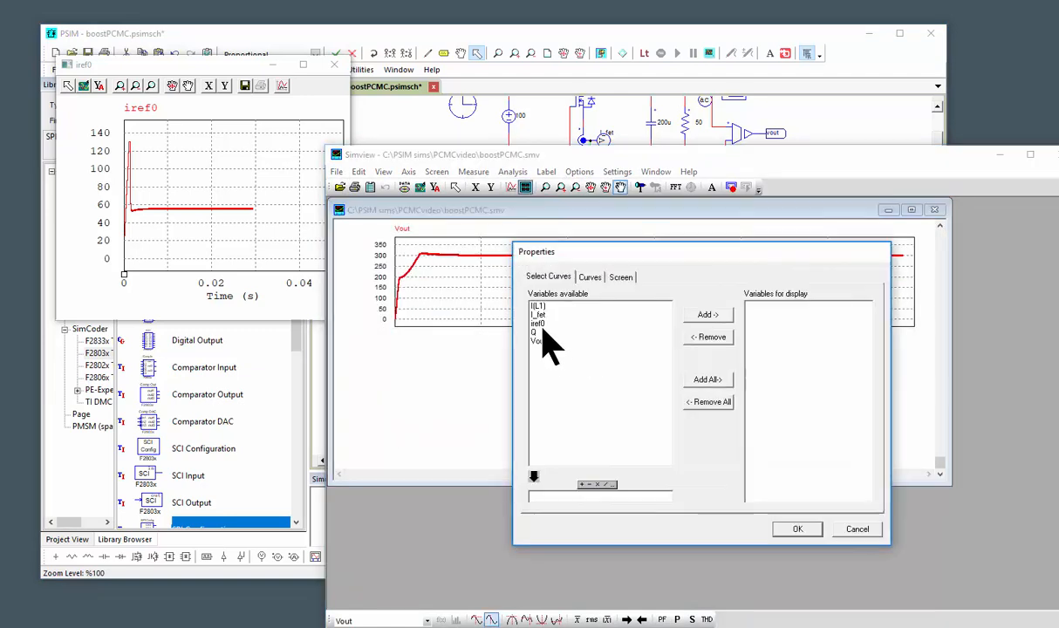
double_click(538, 306)
left_click(797, 529)
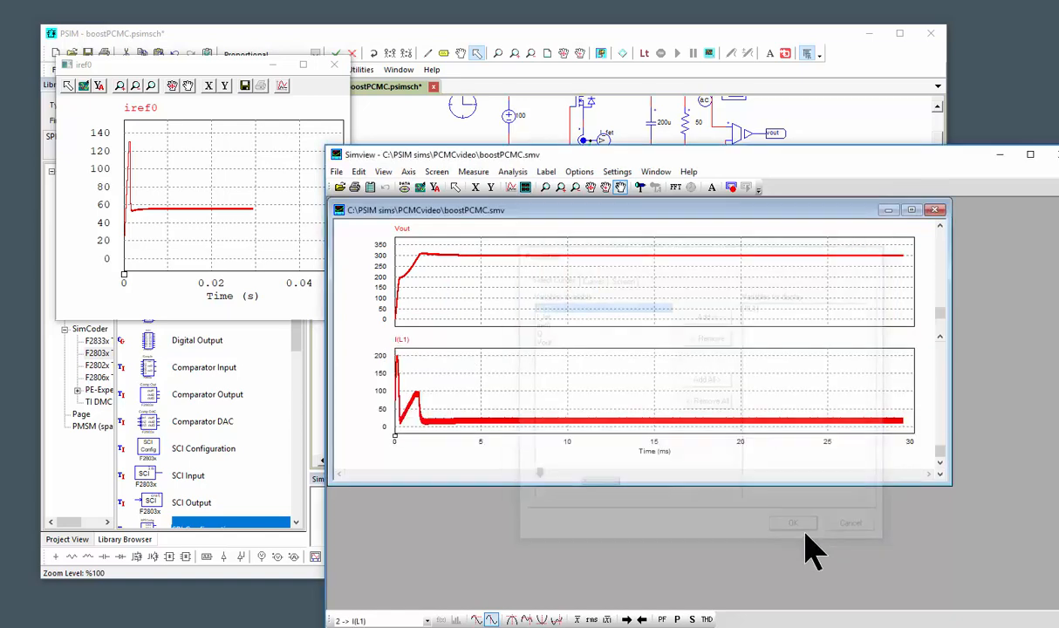
double_click(567, 211)
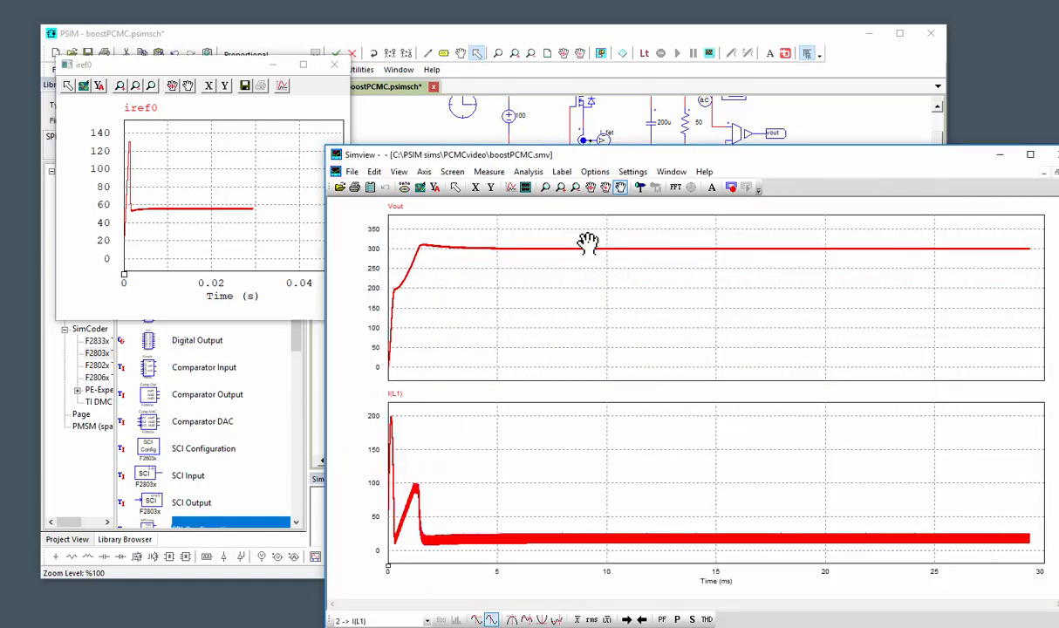
left_click(525, 186)
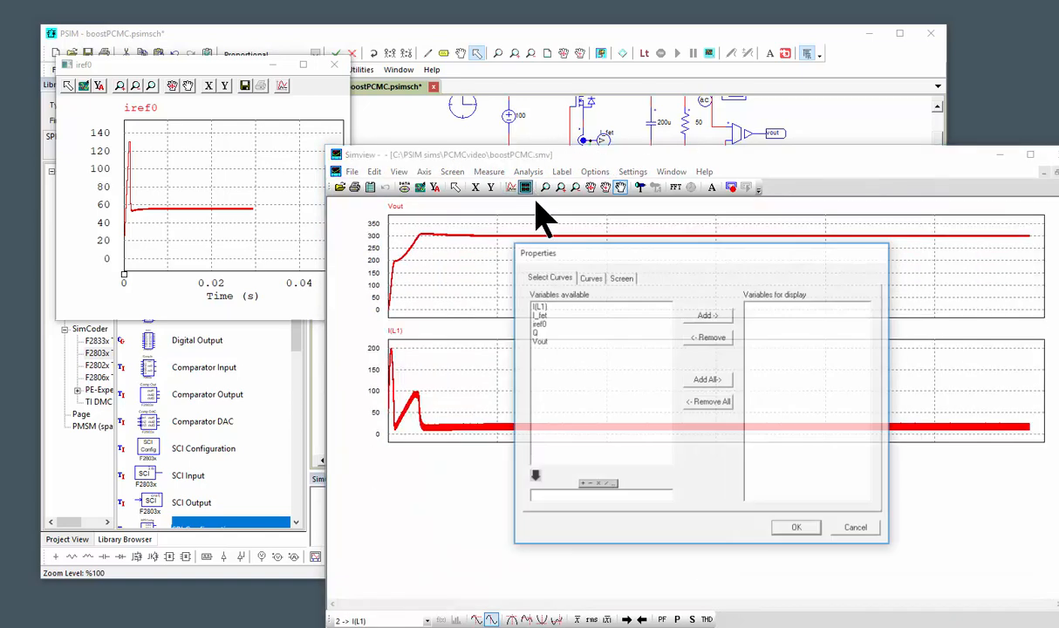
double_click(537, 322)
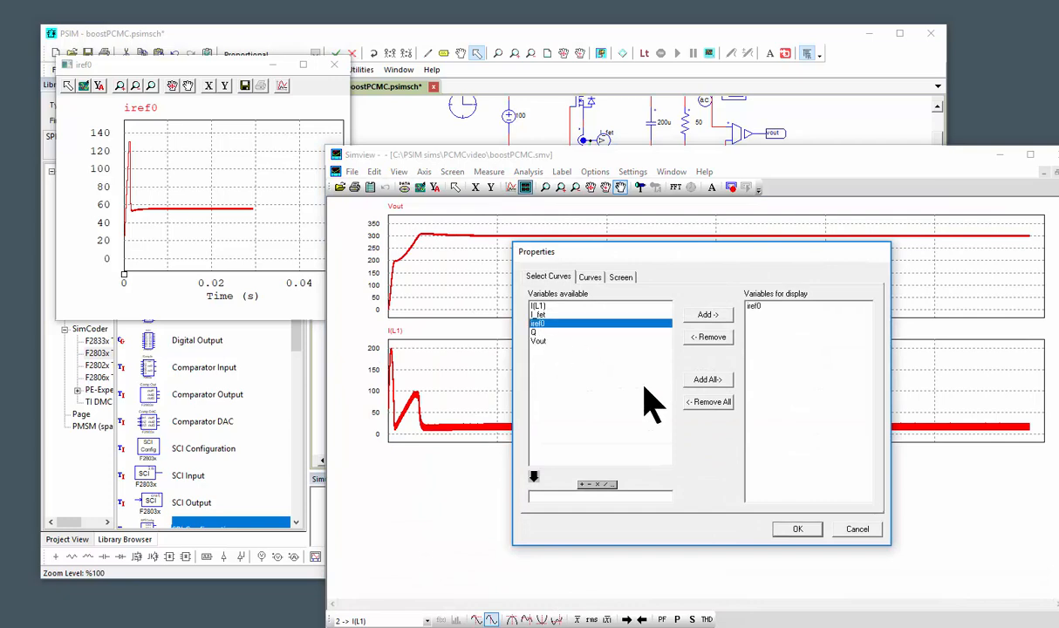
left_click(794, 526)
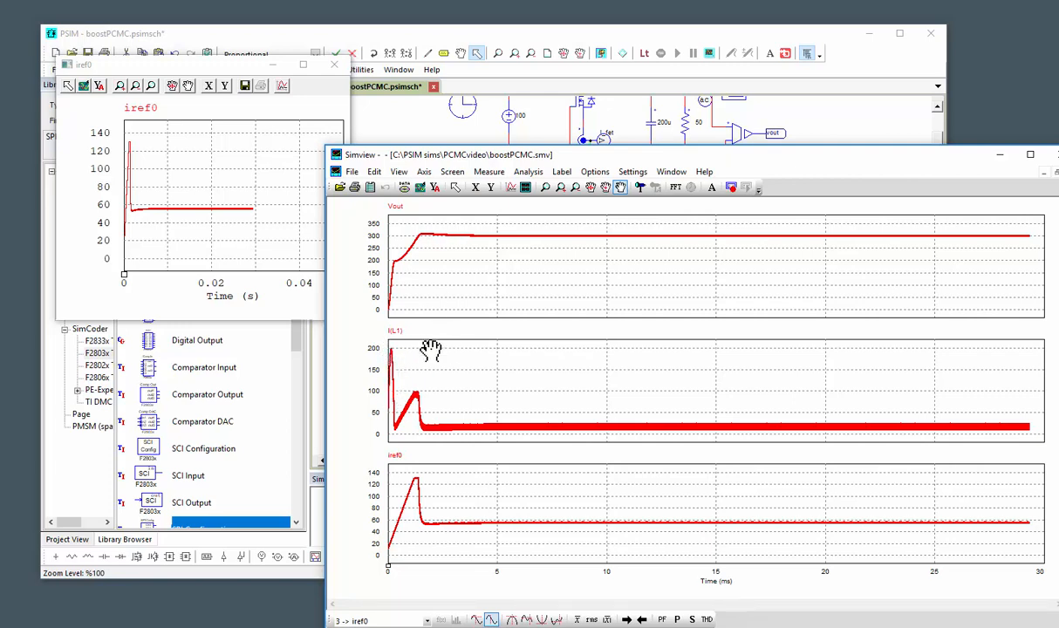
left_click(527, 189)
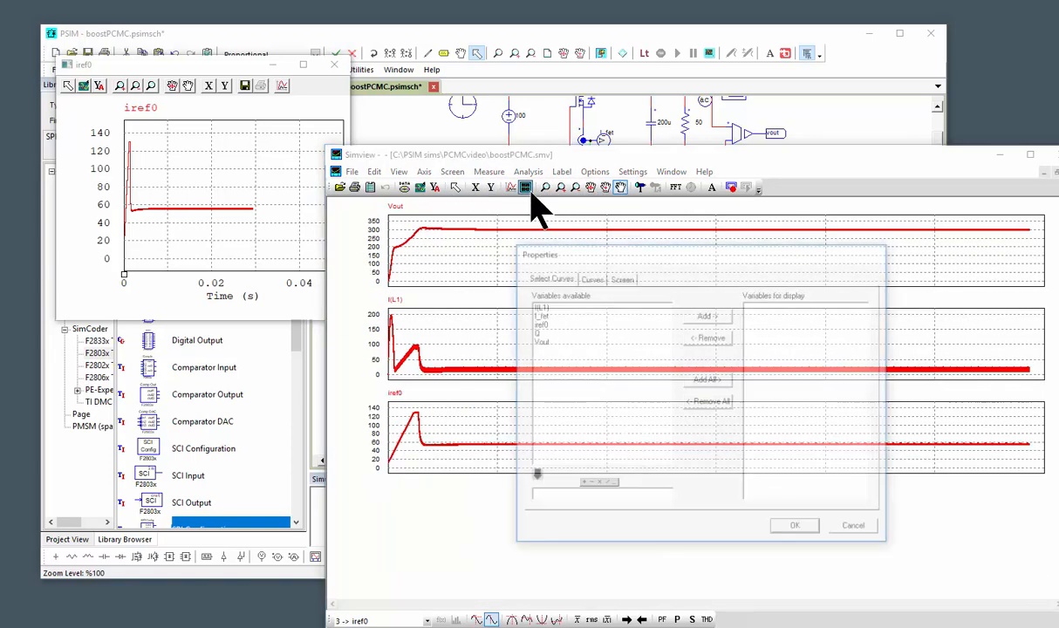
double_click(538, 315)
left_click(797, 529)
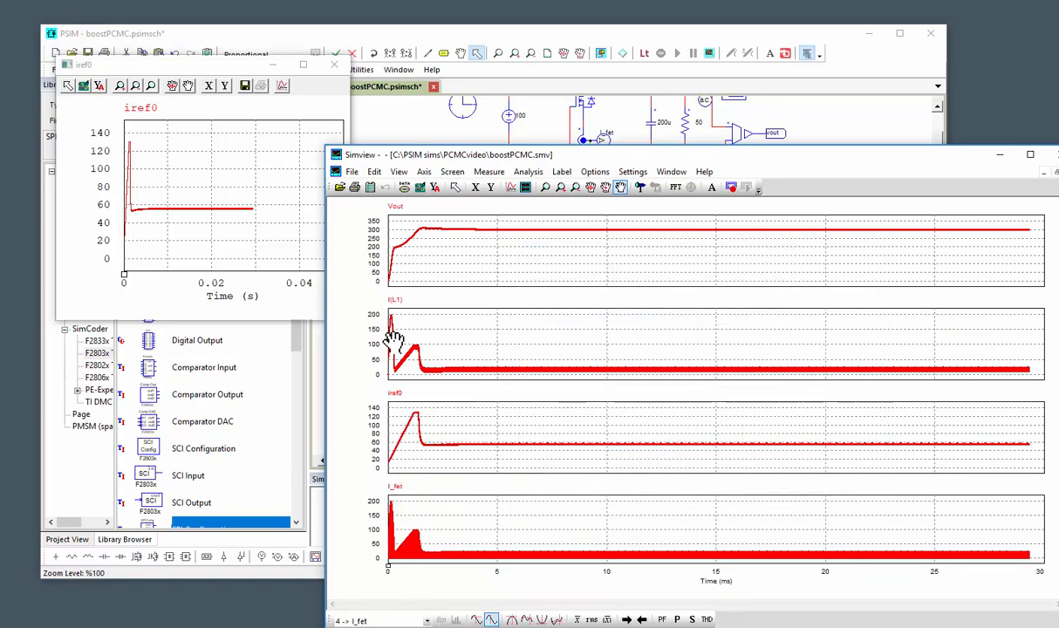
Step: Zoom in on the startup transient, rescale the Y axes to fit, and examine the inductor current against the iref0 ramp
left_click(545, 186)
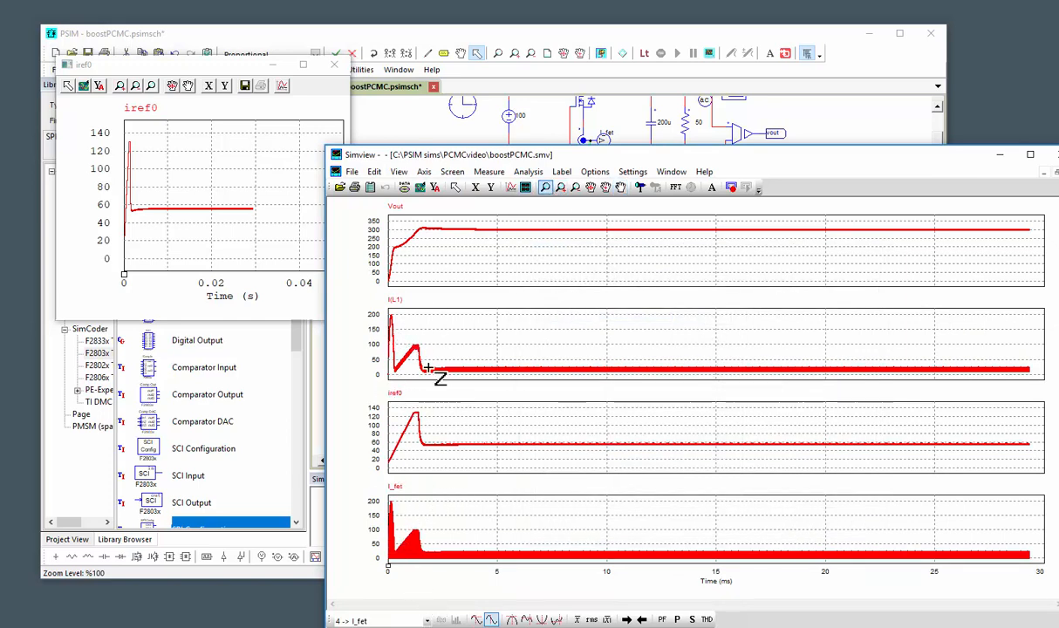
left_click_drag(444, 378, 380, 302)
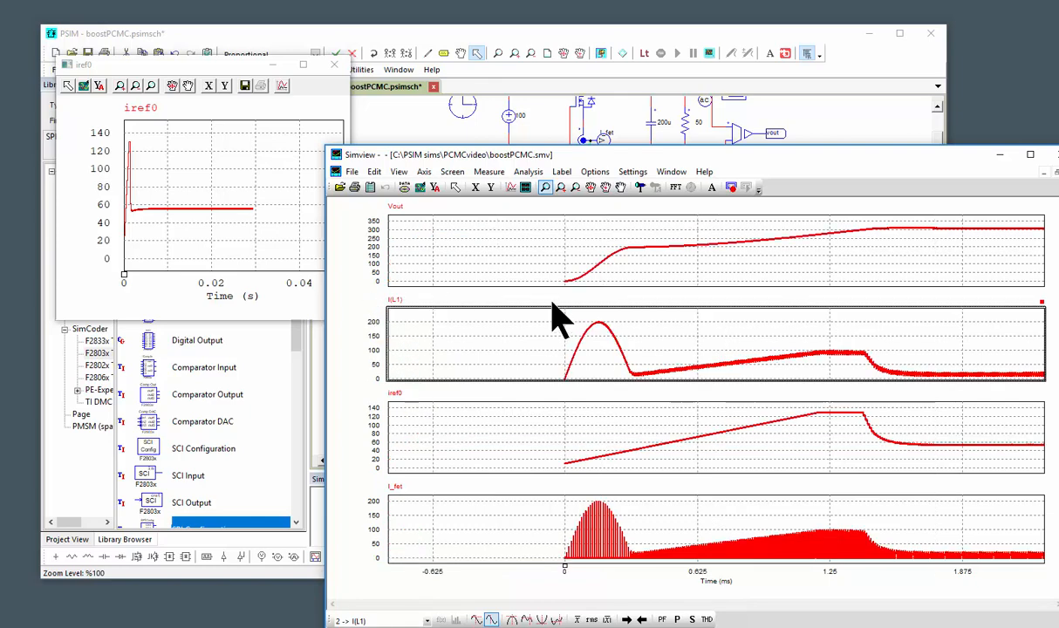
left_click(437, 188)
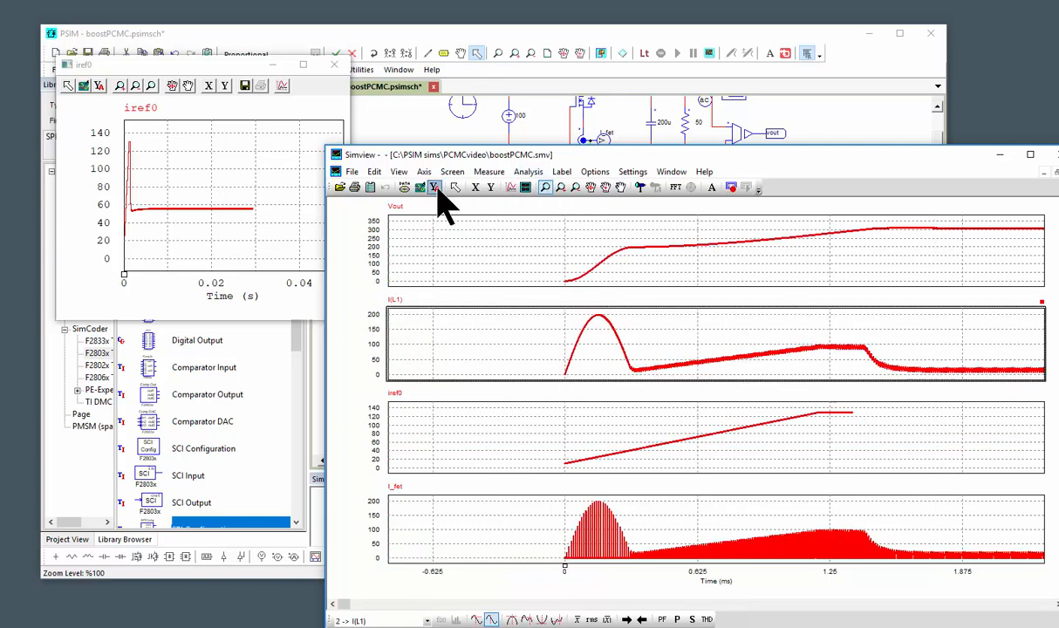
left_click(620, 187)
left_click_drag(749, 326, 655, 342)
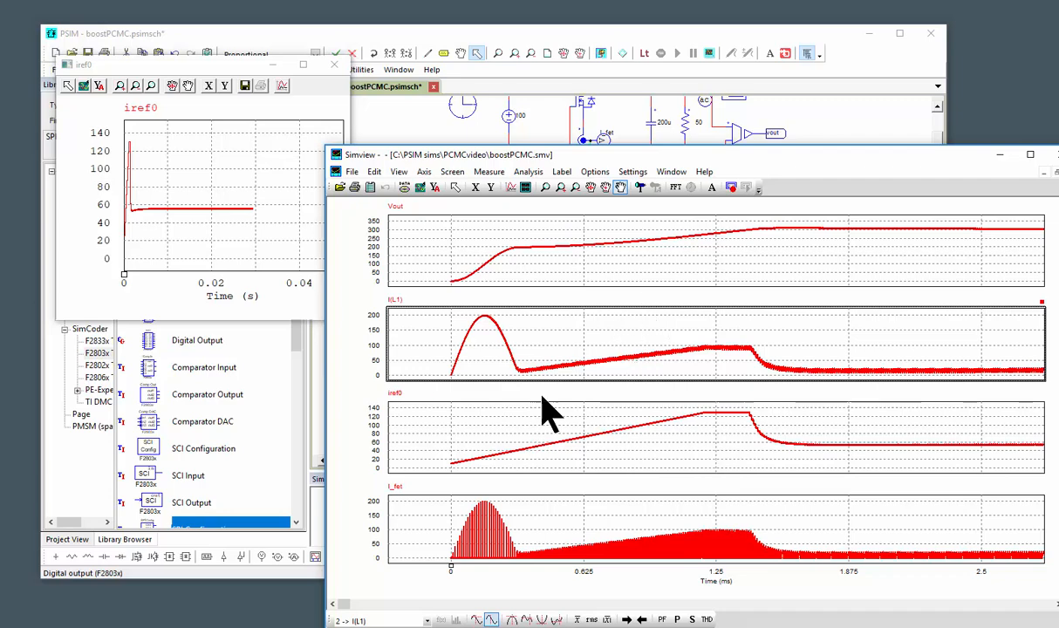
left_click_drag(684, 158, 631, 111)
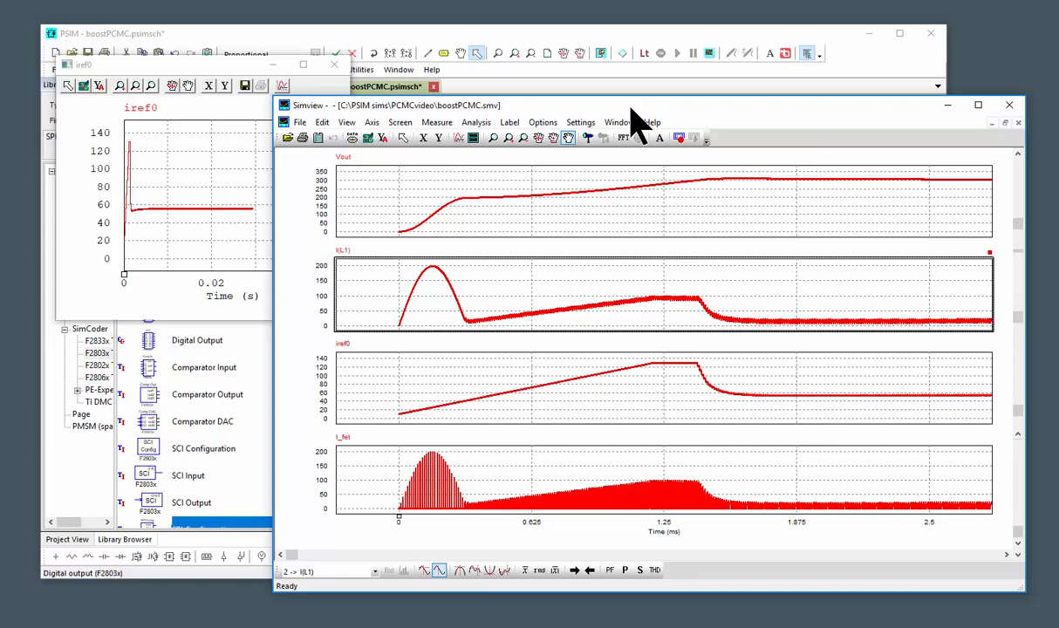
Step: Examine the power stage, comparator loop and ramp-limited reference branch in the PSIM schematic alongside the startup waveforms
left_click(588, 34)
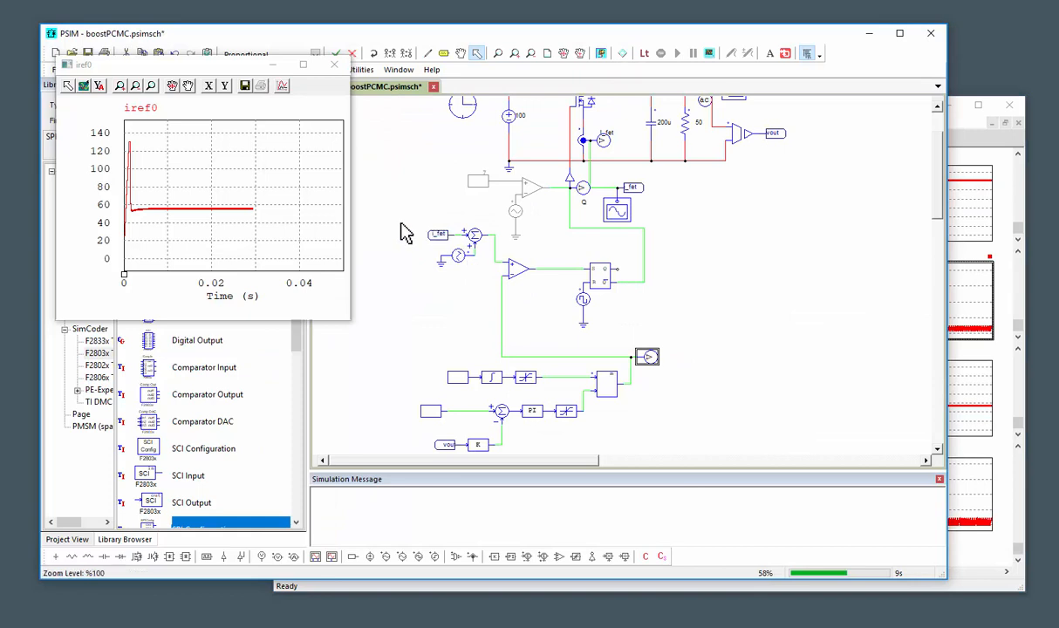
left_click_drag(400, 221, 545, 308)
left_click(546, 311)
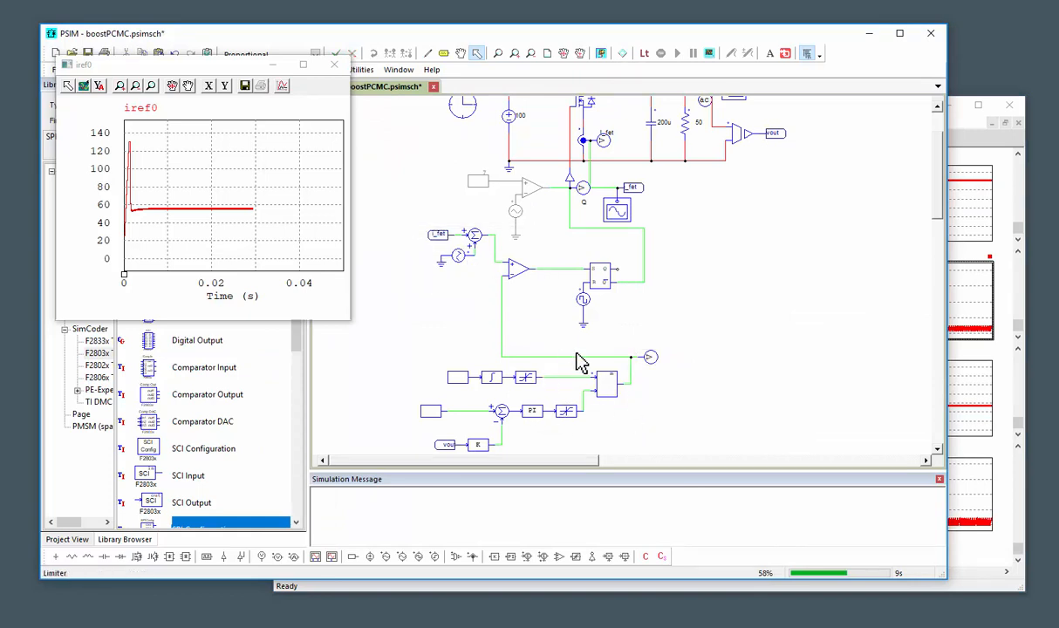
left_click(629, 356)
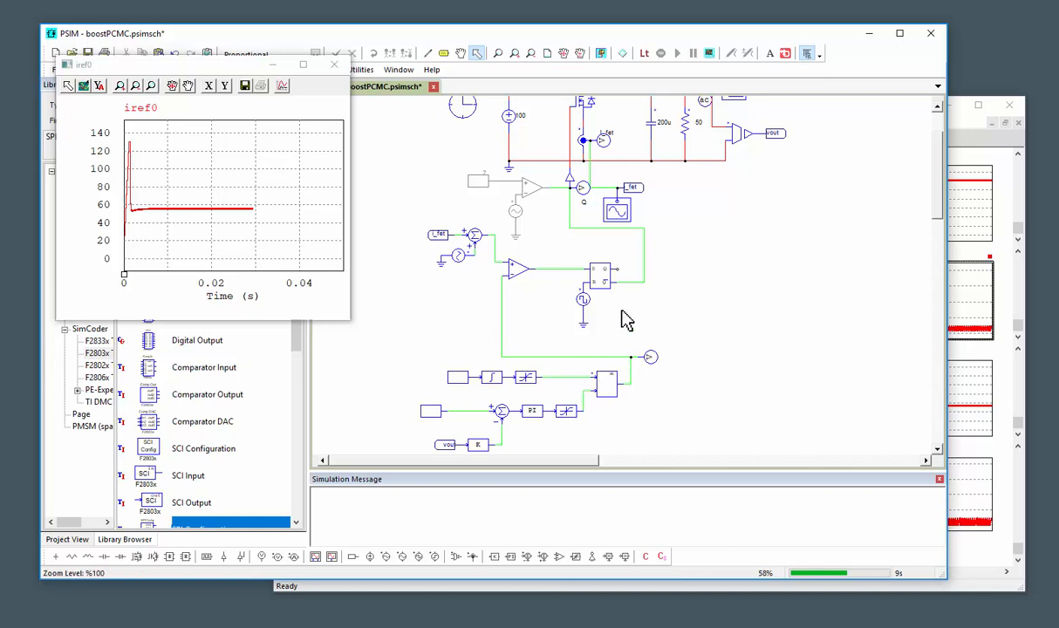
left_click_drag(691, 271, 691, 289)
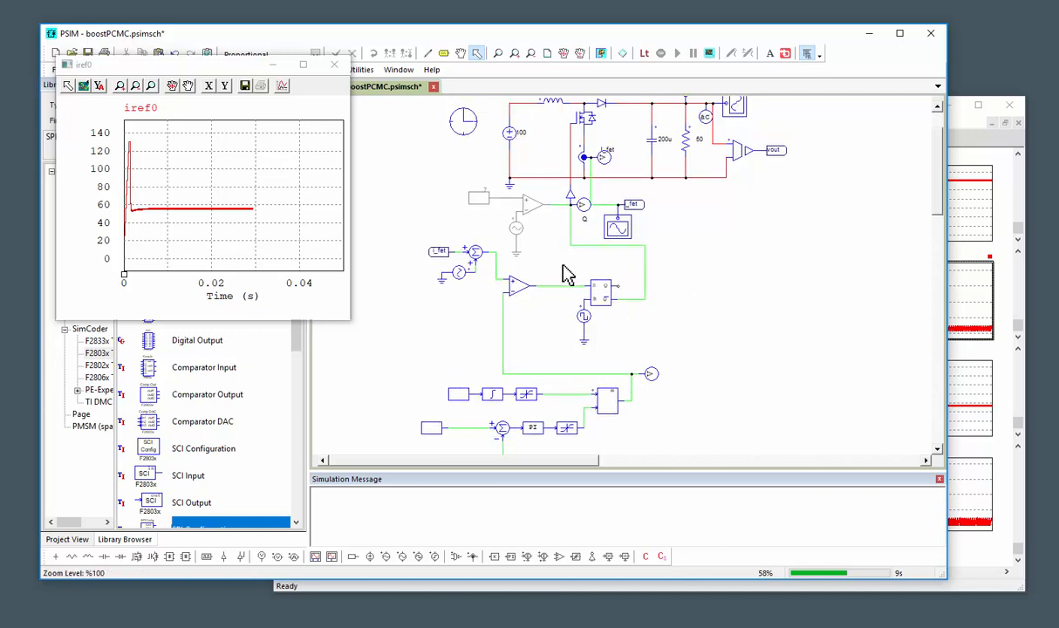
scroll(663, 310, "down", 2)
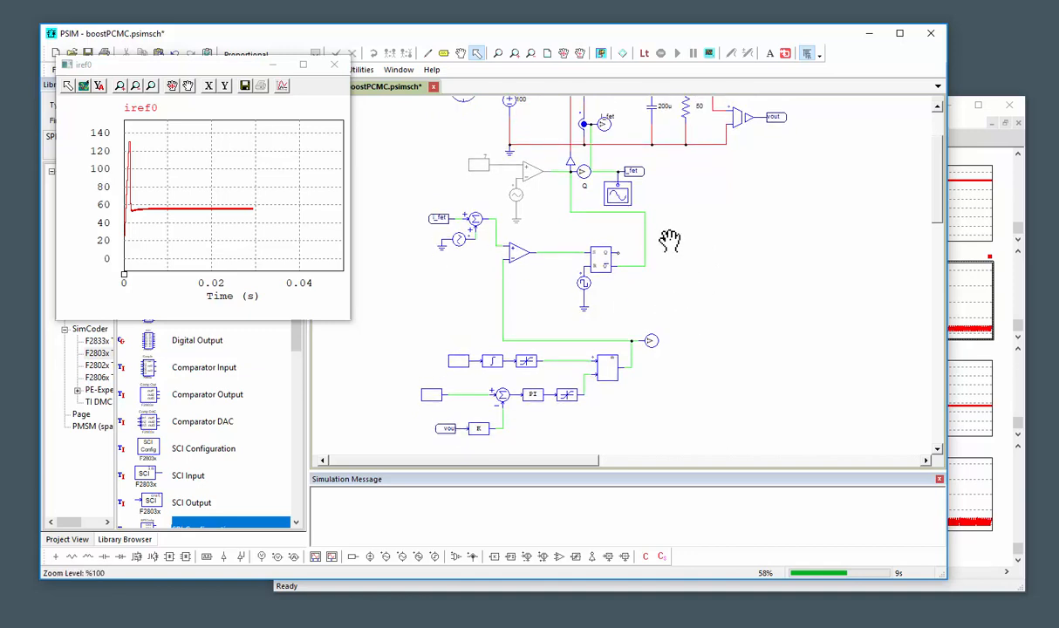
scroll(669, 240, "up", 2)
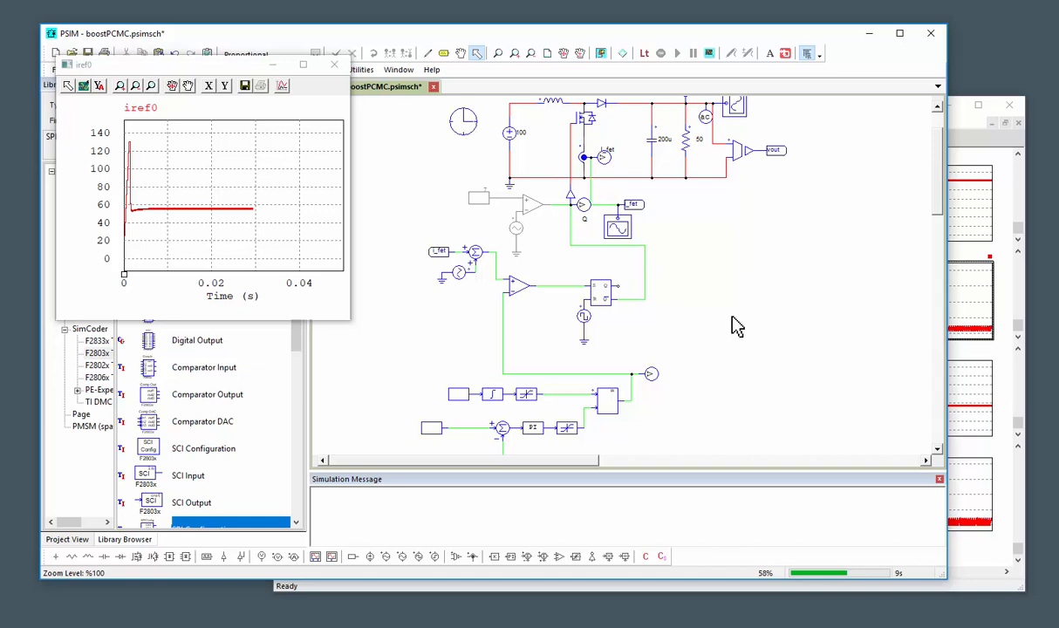
mouse_move(733, 324)
left_mouse_down()
mouse_move(728, 303)
mouse_move(741, 341)
left_mouse_up()
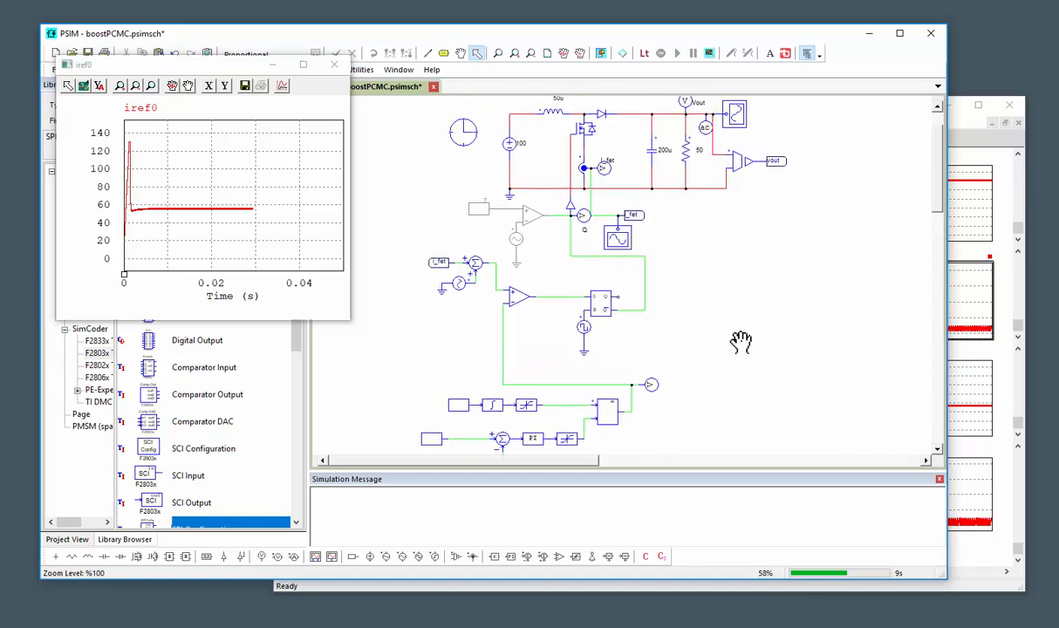
left_click(1012, 283)
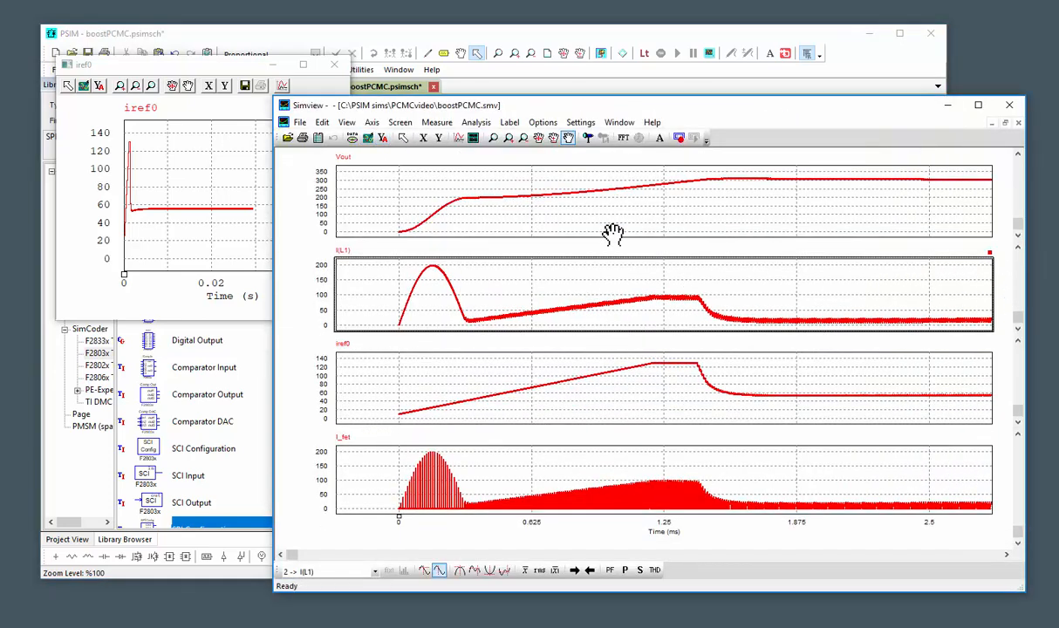
left_click(881, 49)
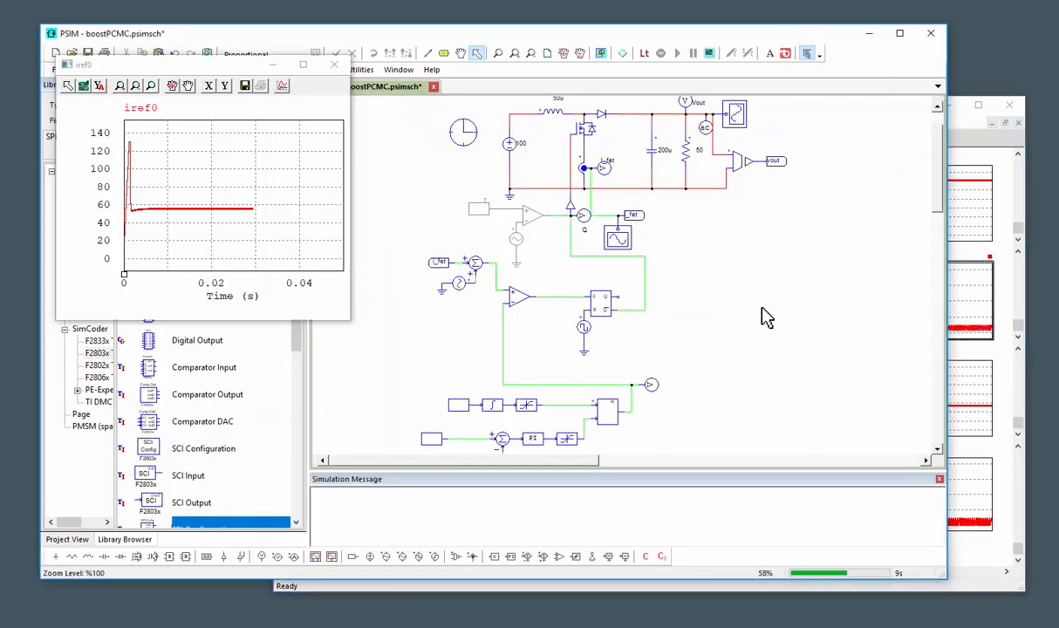
Step: Zoom in on a few switching cycles around 2.35 ms in Simview, fit the Y axes, and examine the ripple before returning to the schematic
left_click(1009, 256)
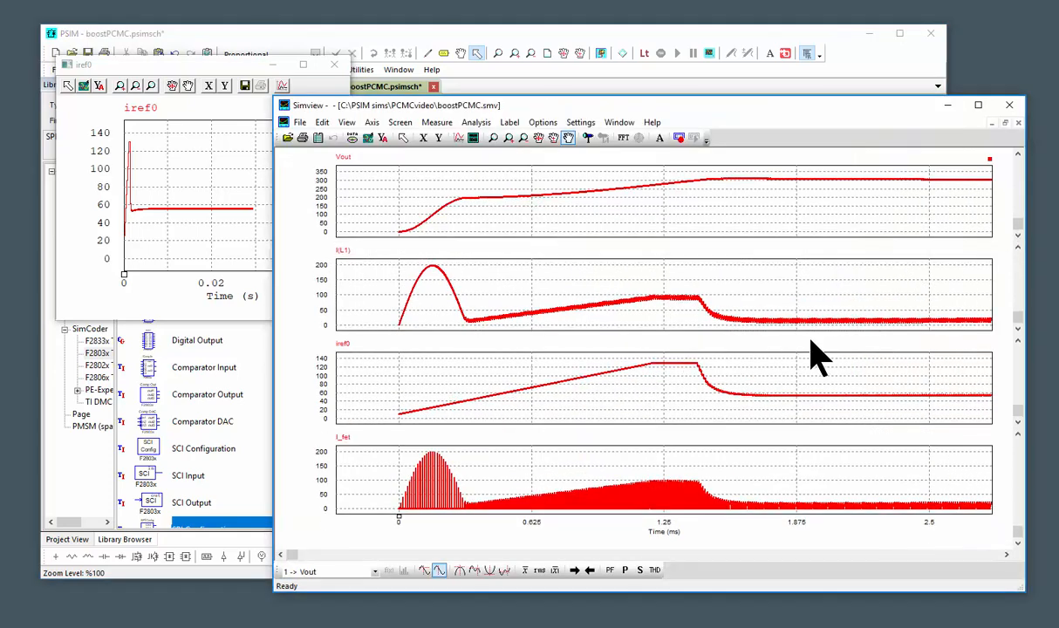
left_click(492, 137)
left_click_drag(889, 388, 904, 403)
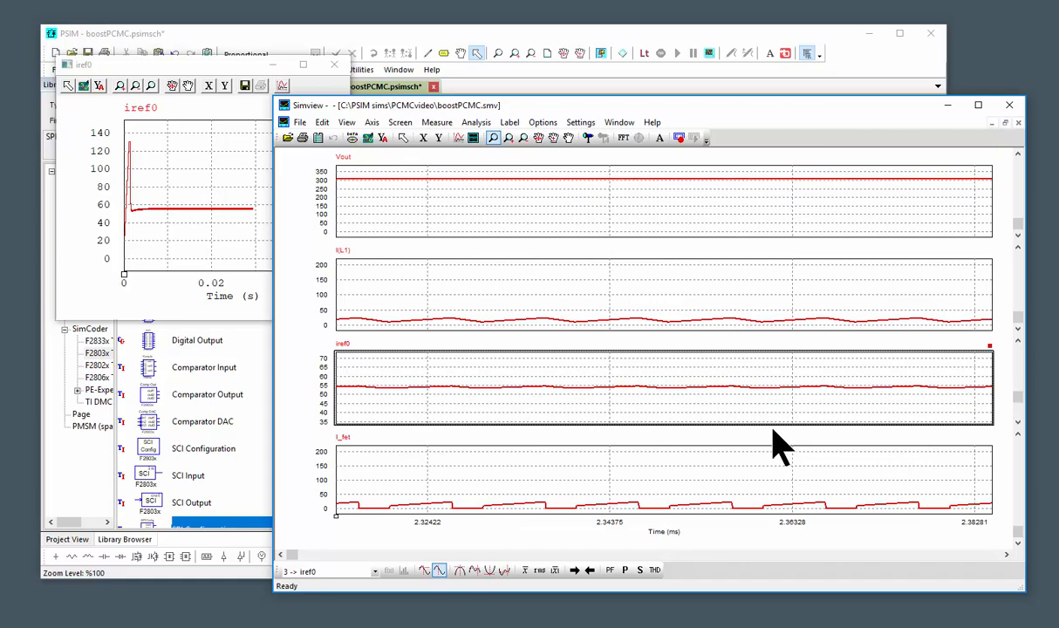
left_click(382, 140)
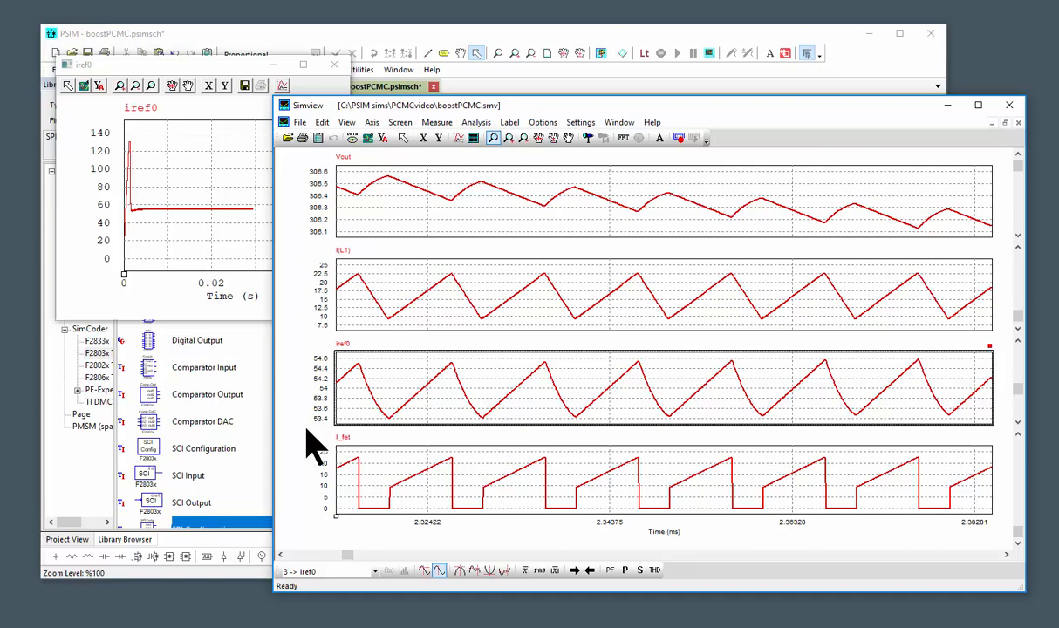
left_click(830, 68)
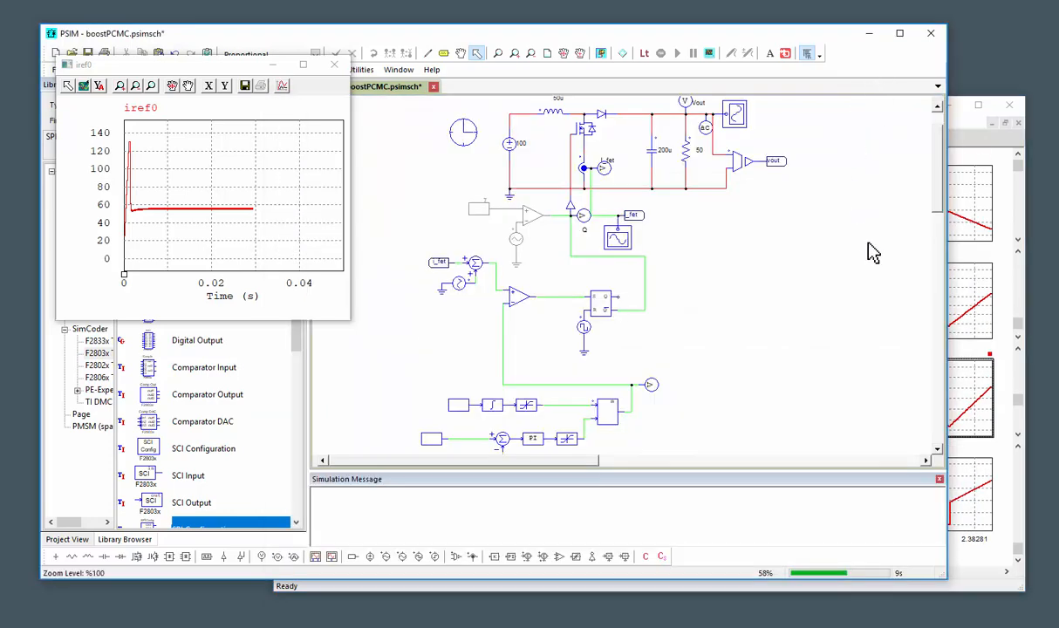